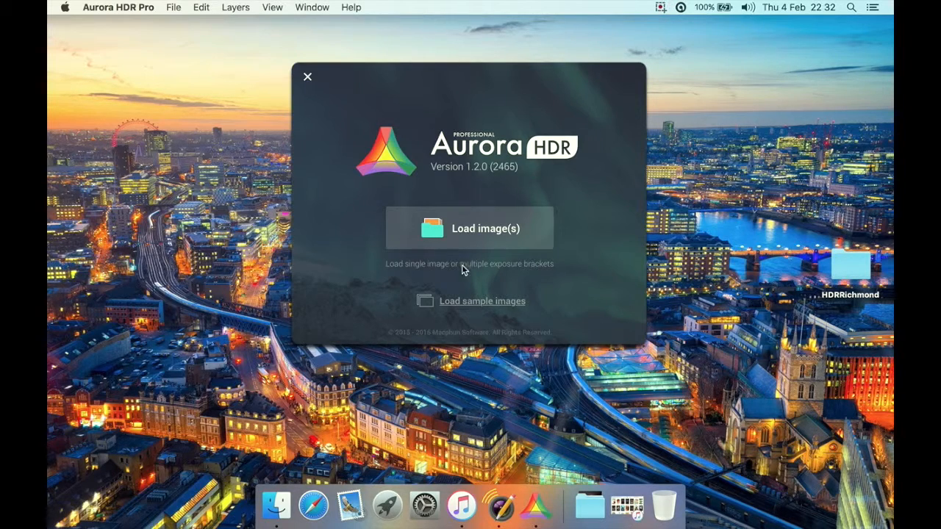
# Load the Bora Bora sample brackets with the paddleboarder and proceed to HDR creation with Ghosts Reduction enabled
pyautogui.click(463, 300)
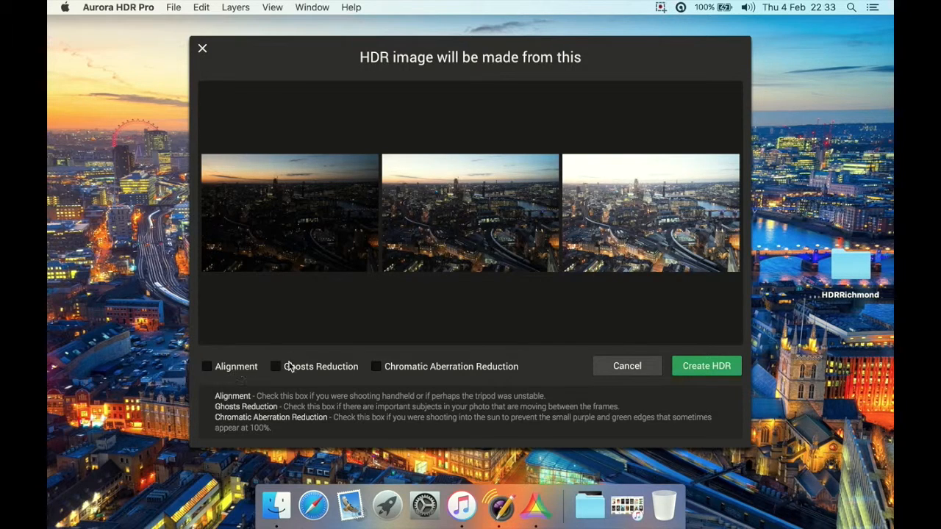
pyautogui.click(628, 365)
pyautogui.click(478, 300)
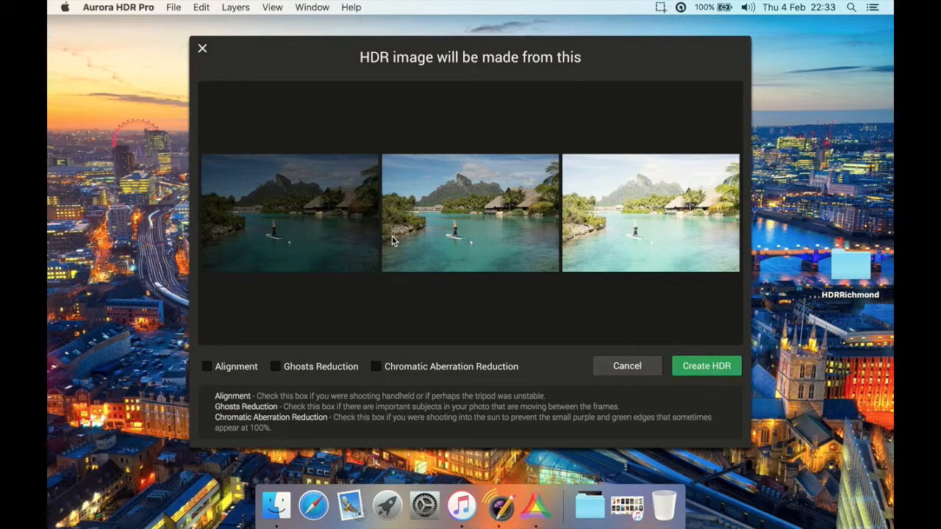
pyautogui.click(277, 367)
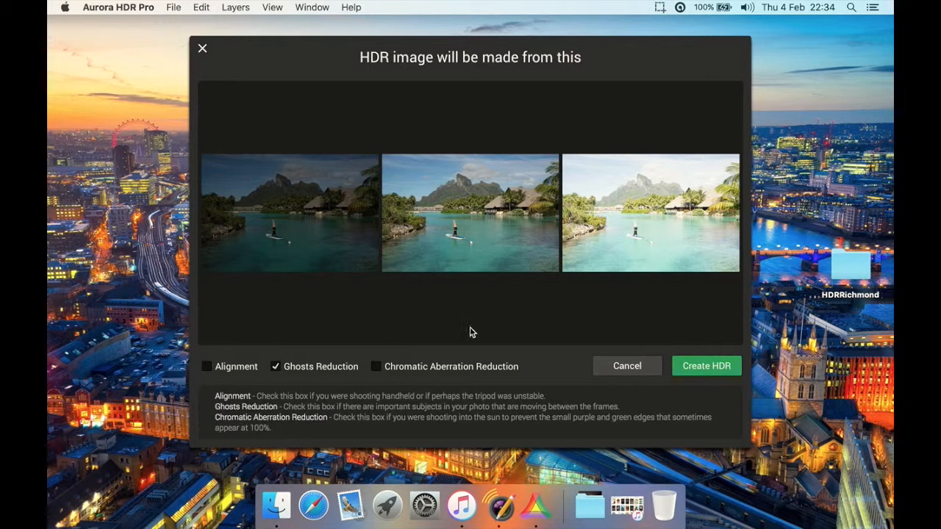
pyautogui.click(703, 377)
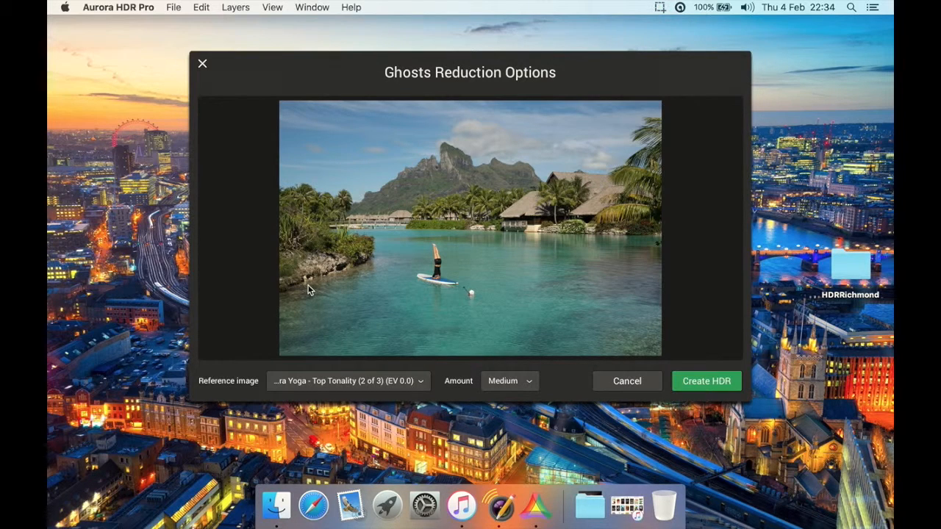
# Create the HDR using the EV 0.0 bracket as the ghost reduction reference and a Medium amount
pyautogui.click(354, 382)
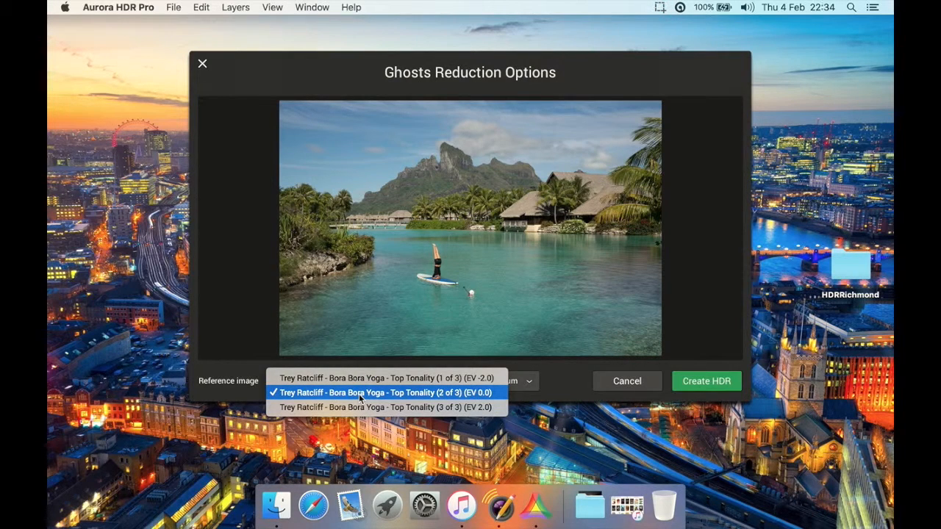
pyautogui.click(486, 395)
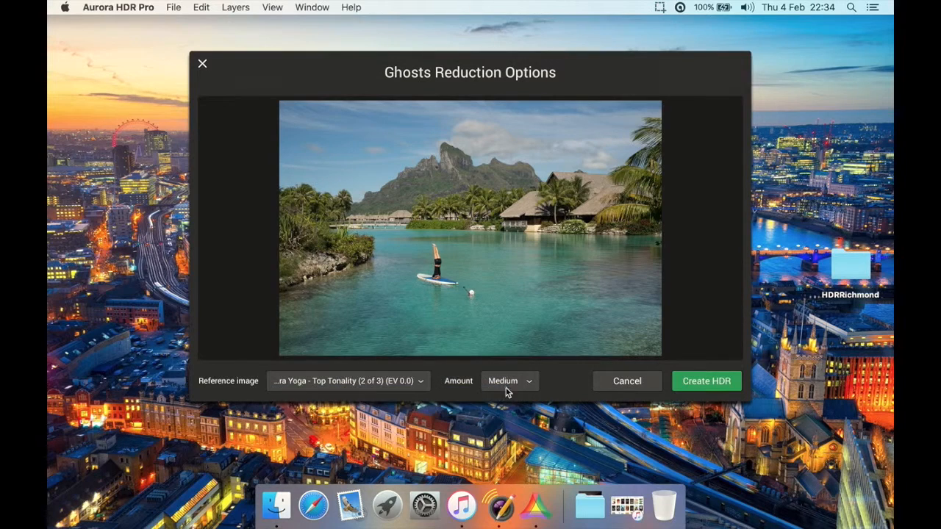
pyautogui.click(521, 388)
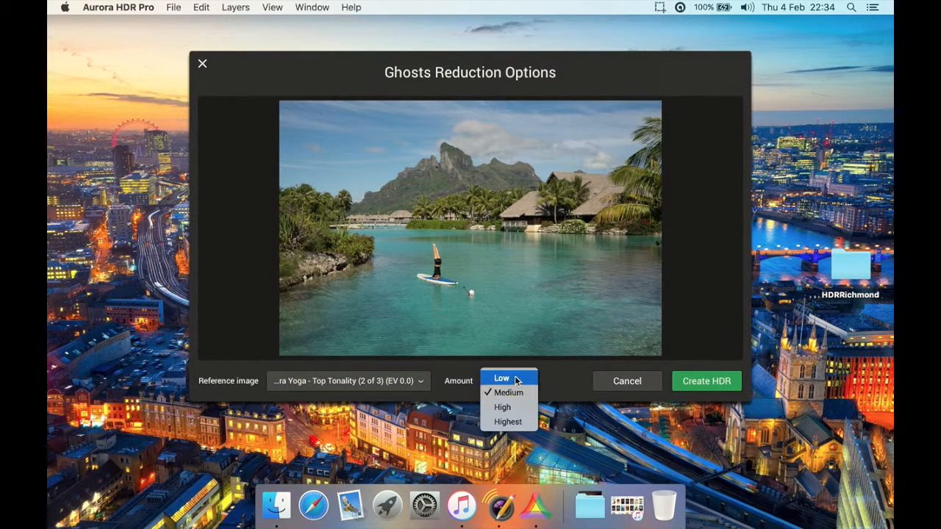
pyautogui.click(516, 379)
pyautogui.click(516, 381)
pyautogui.click(516, 378)
pyautogui.click(518, 382)
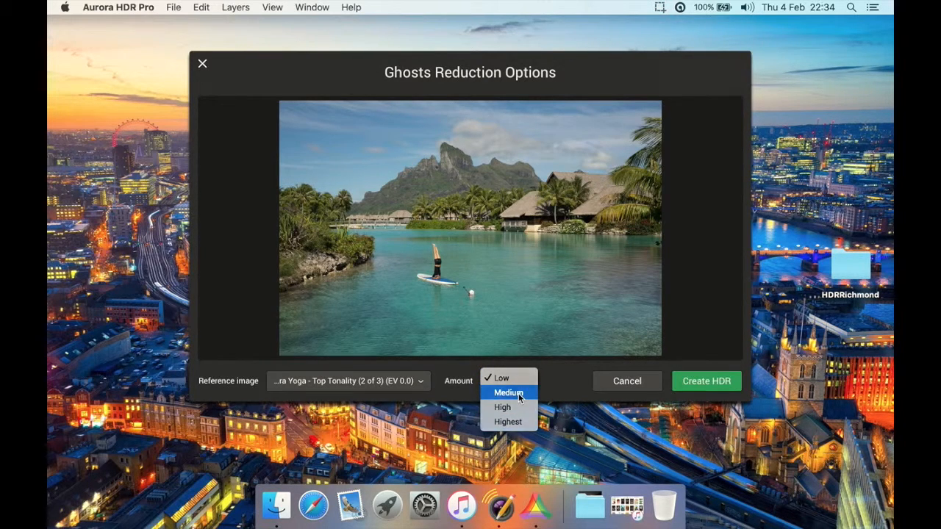
pyautogui.click(519, 393)
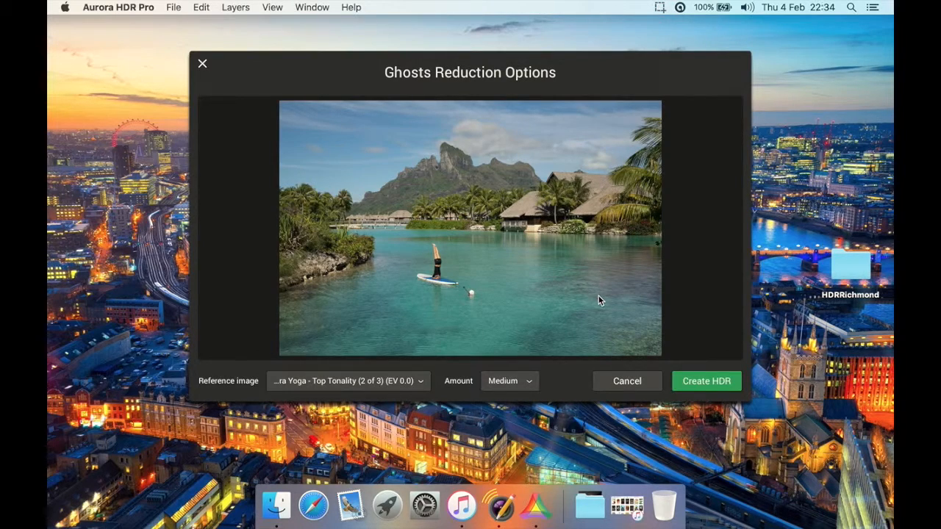
pyautogui.click(704, 381)
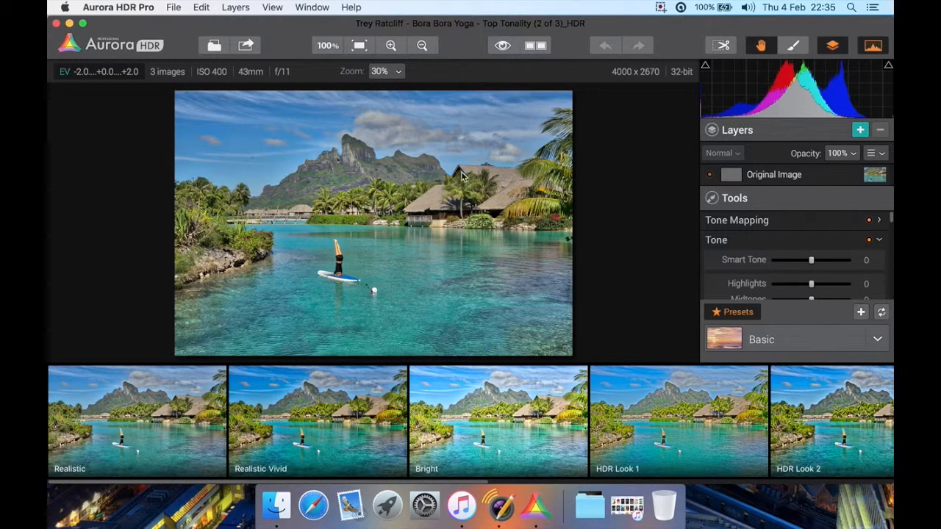
# Compare the tone-mapped image with its original by toggling the quick preview off and on
pyautogui.click(502, 46)
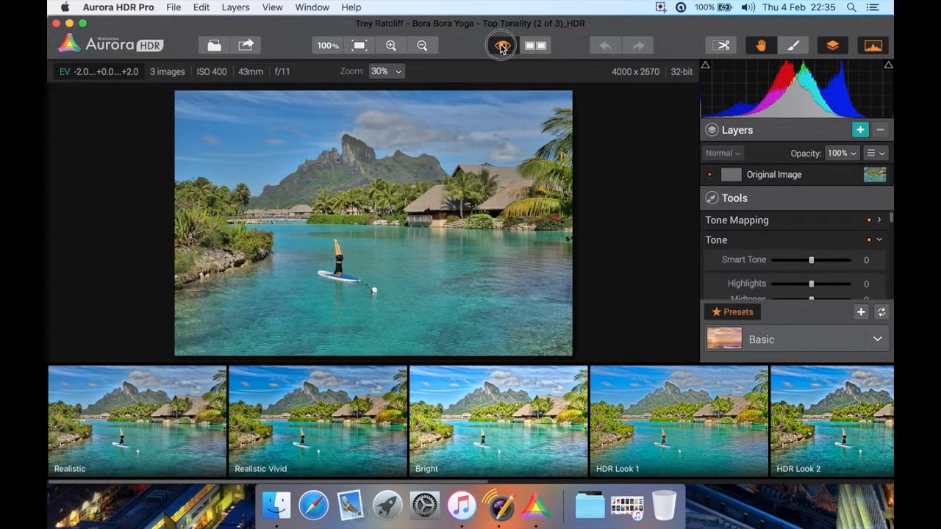
pyautogui.click(502, 47)
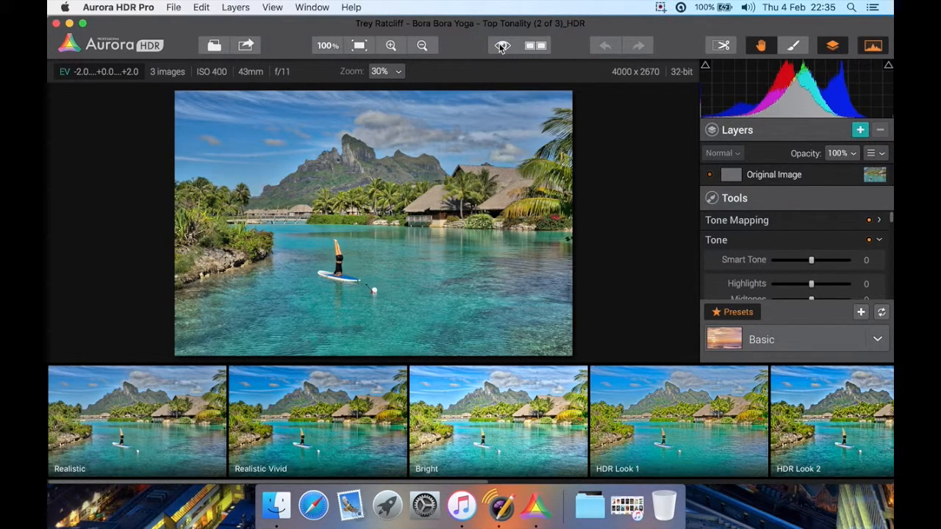
pyautogui.click(501, 46)
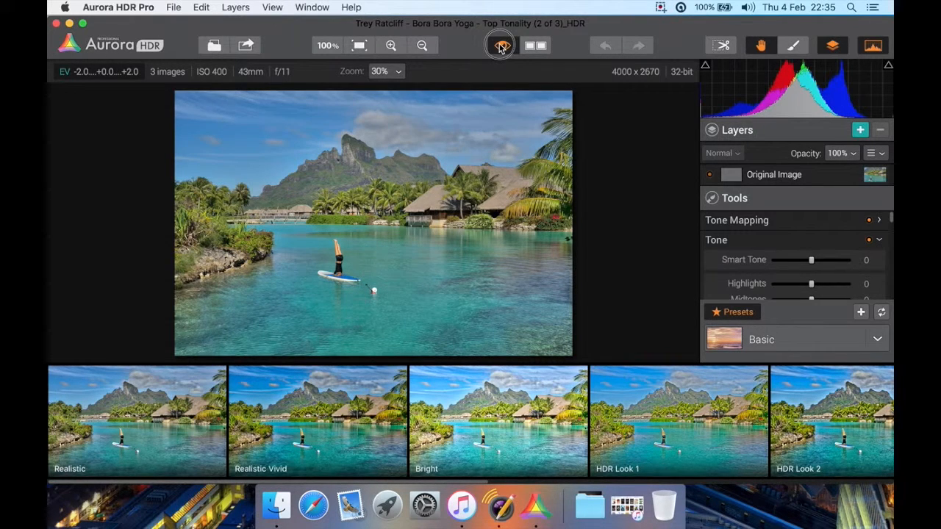
pyautogui.click(501, 46)
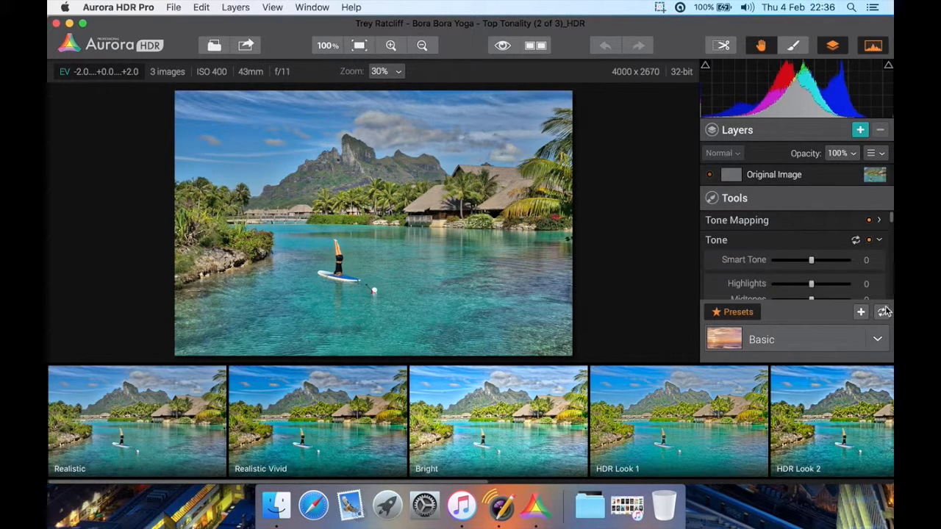
# Try the Basic presets Realistic and Realistic Vivid, keeping Realistic Vivid at full strength and marking it as a favorite
pyautogui.click(775, 341)
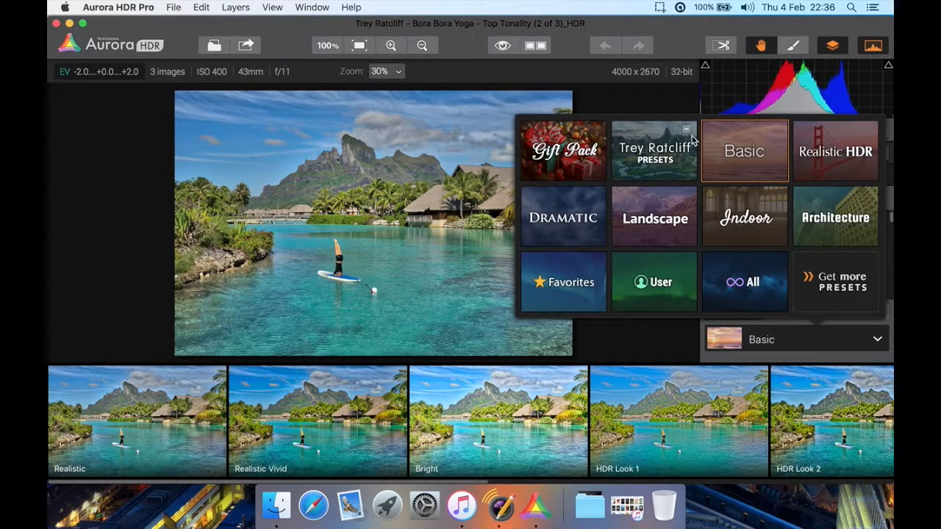
pyautogui.click(742, 163)
pyautogui.click(138, 425)
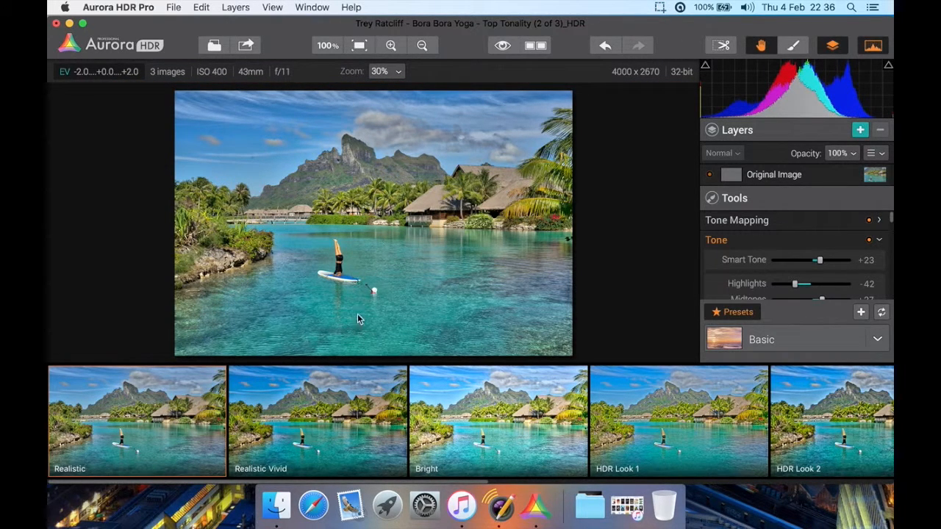
pyautogui.click(338, 404)
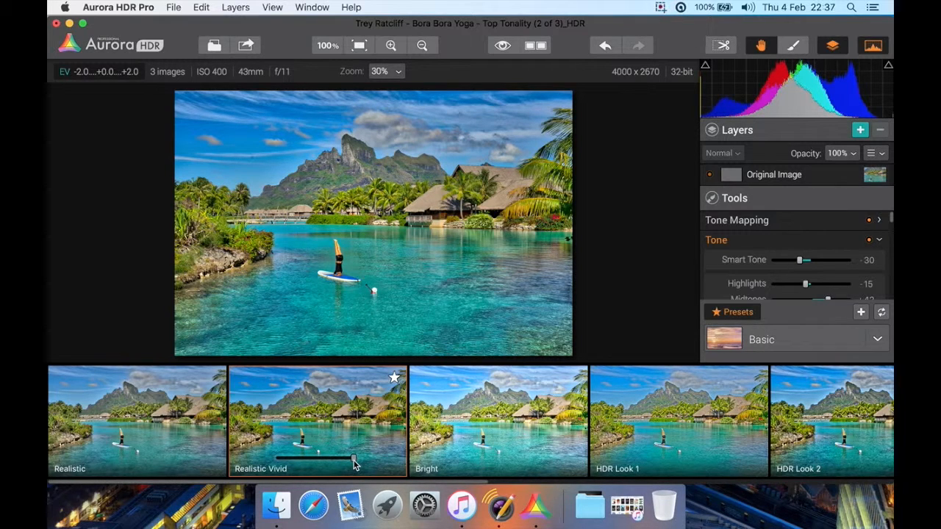
pyautogui.moveTo(354, 462)
pyautogui.mouseDown()
pyautogui.moveTo(298, 461)
pyautogui.moveTo(361, 464)
pyautogui.mouseUp()
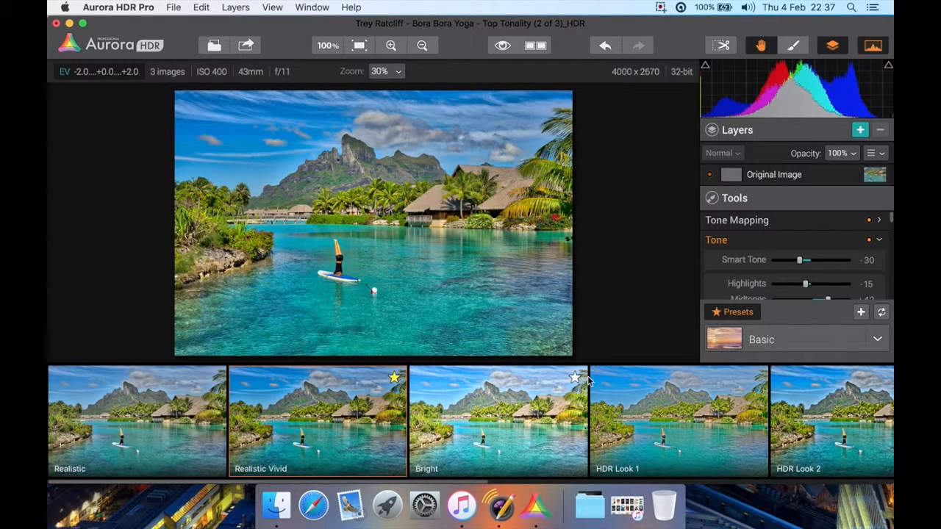
# Show the Favorites preset category and remove Realistic Vivid from the favorites
pyautogui.click(760, 339)
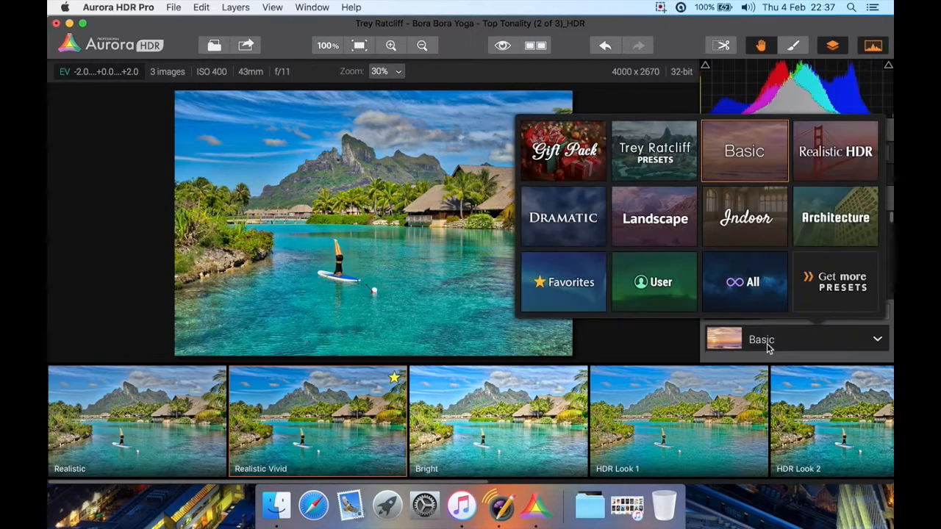
pyautogui.click(584, 269)
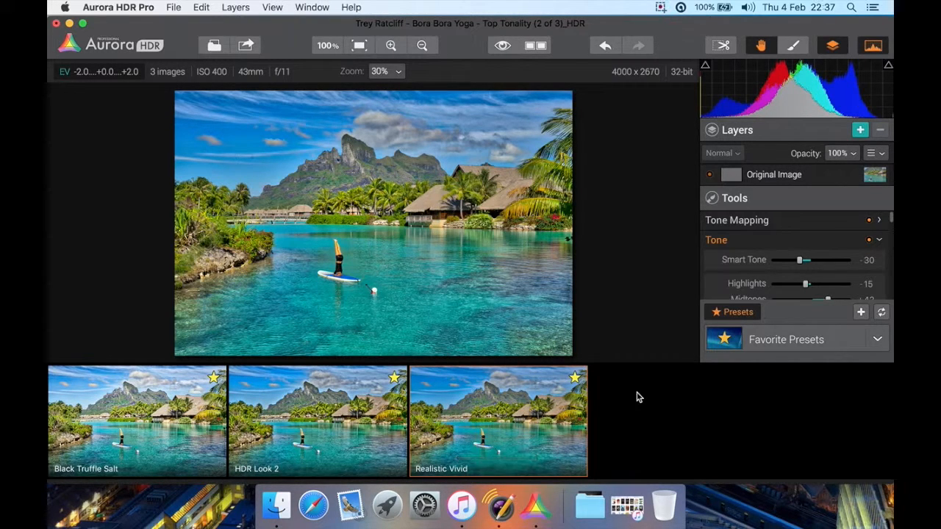
pyautogui.moveTo(568, 393)
pyautogui.click(781, 344)
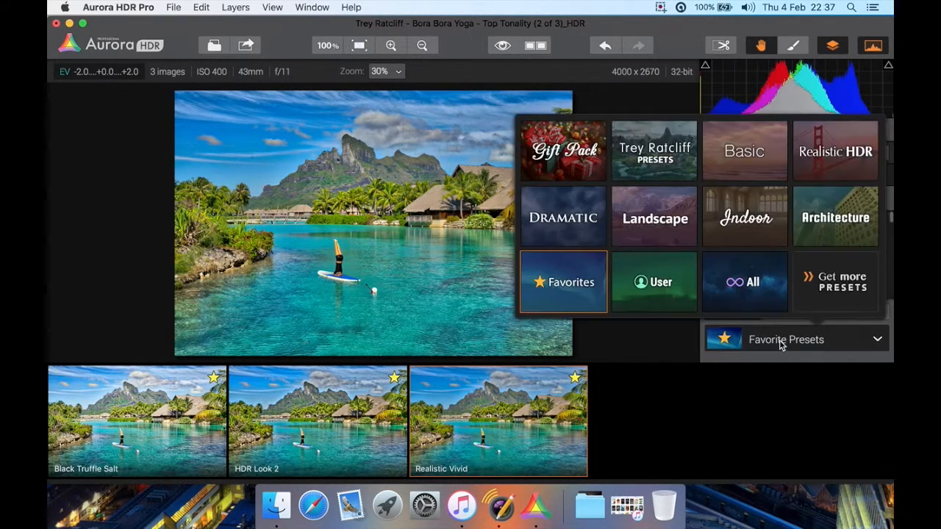
pyautogui.click(650, 405)
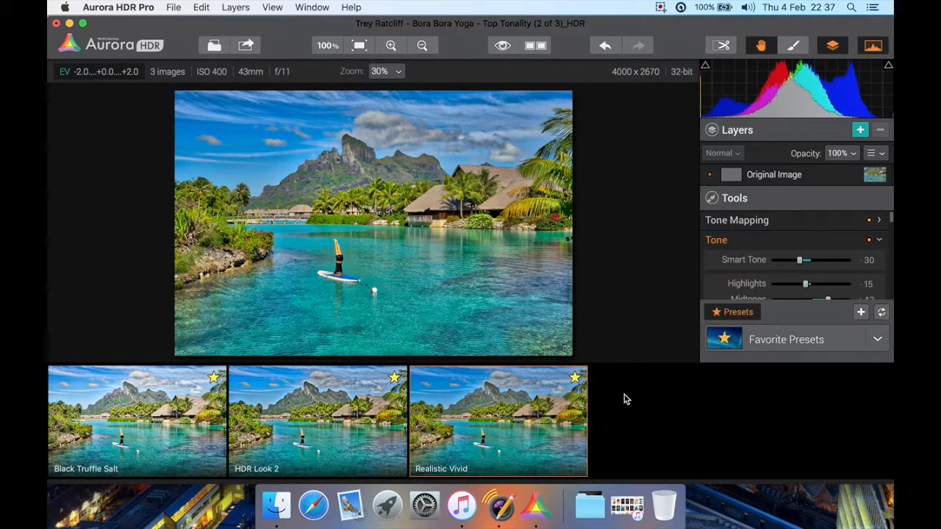
pyautogui.moveTo(578, 382)
# Apply the Black Truffle Salt preset from the Trey Ratcliff Presets category
pyautogui.click(764, 343)
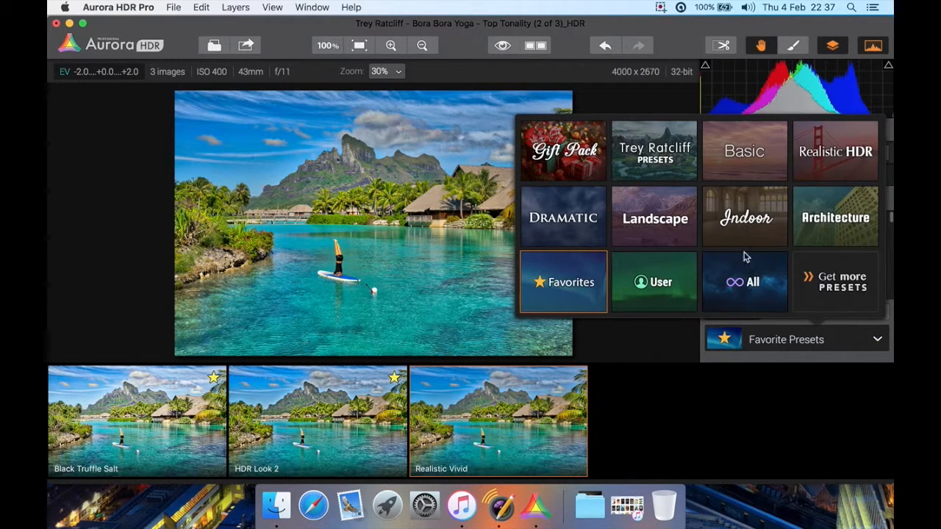
pyautogui.click(674, 150)
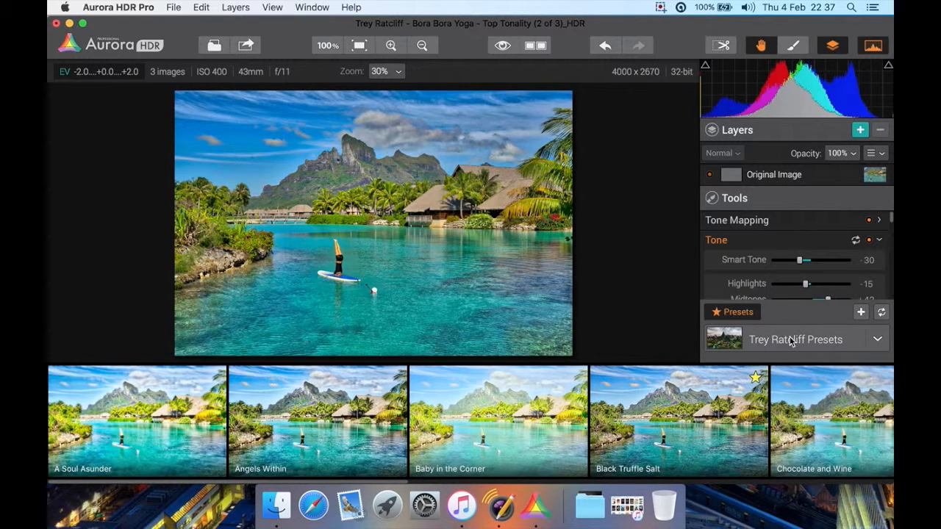
pyautogui.click(666, 391)
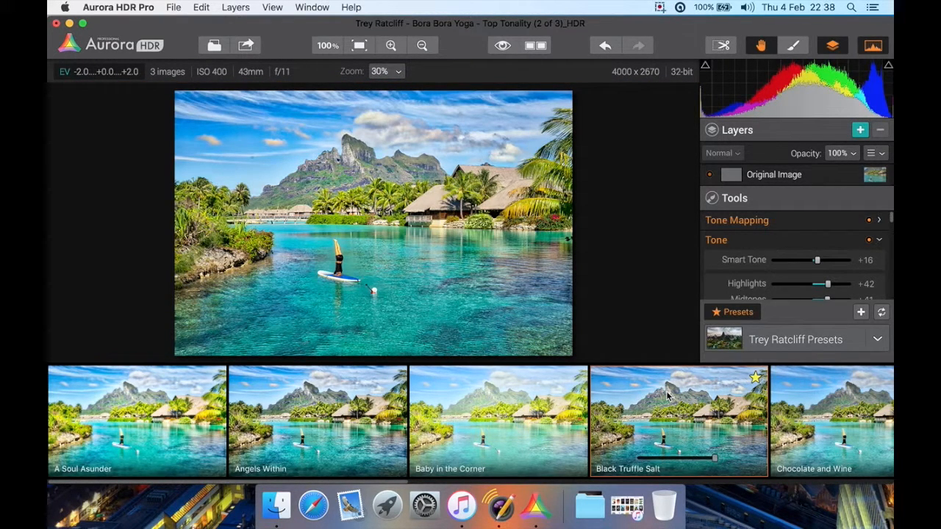
# Return to the favorite presets and apply HDR Look 2 to the image
pyautogui.click(751, 344)
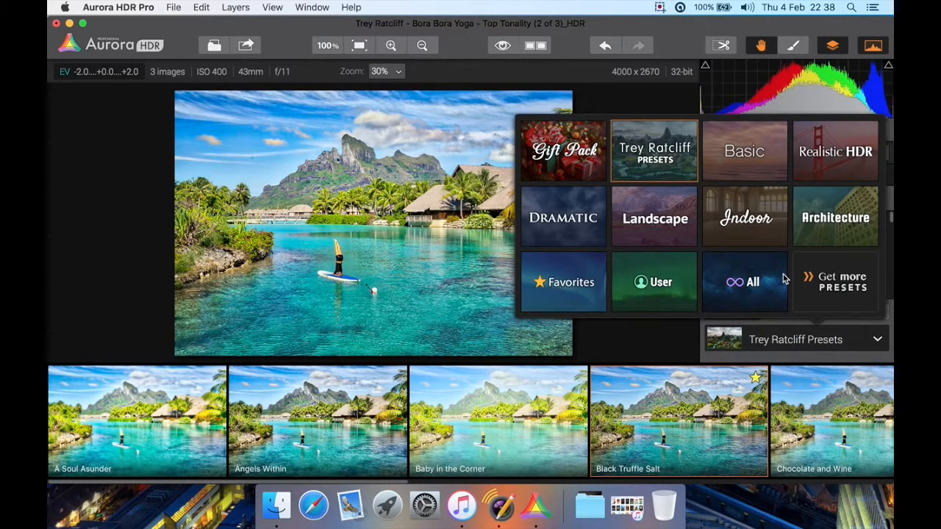
pyautogui.click(579, 284)
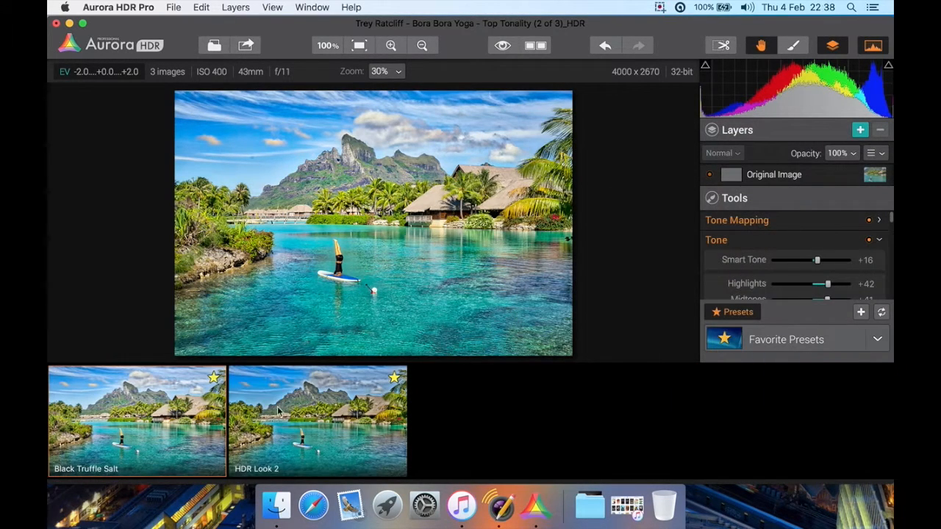
pyautogui.click(361, 415)
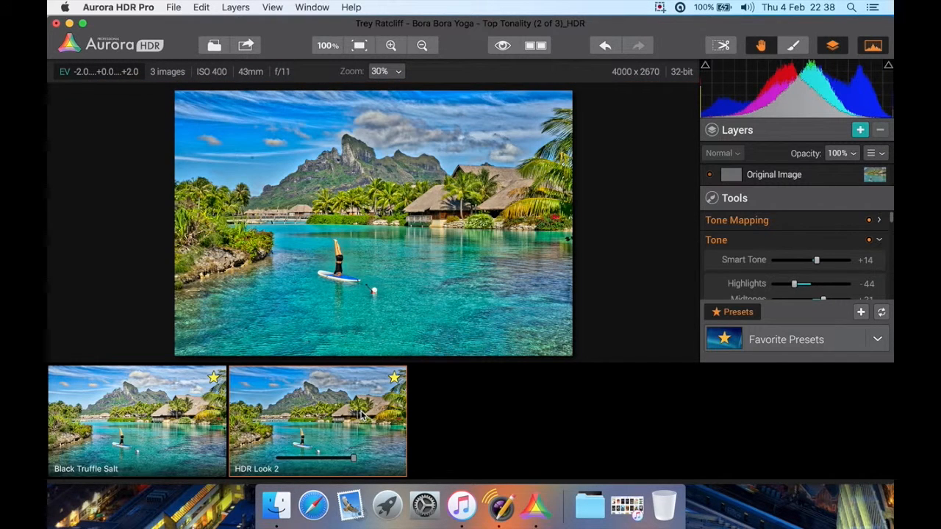
# Try the Surreal user preset, apply Surreal 2 instead, and reduce its strength to 71%
pyautogui.click(789, 343)
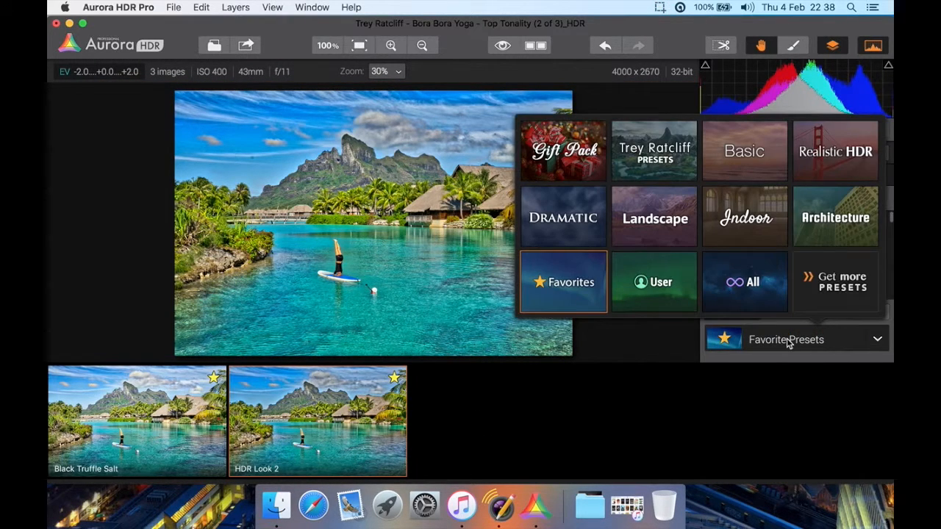
pyautogui.click(658, 287)
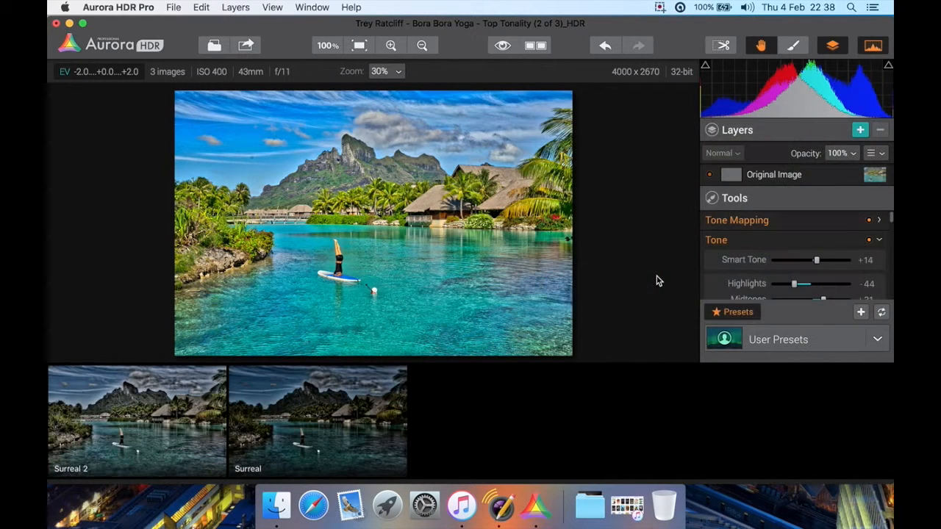
pyautogui.click(289, 399)
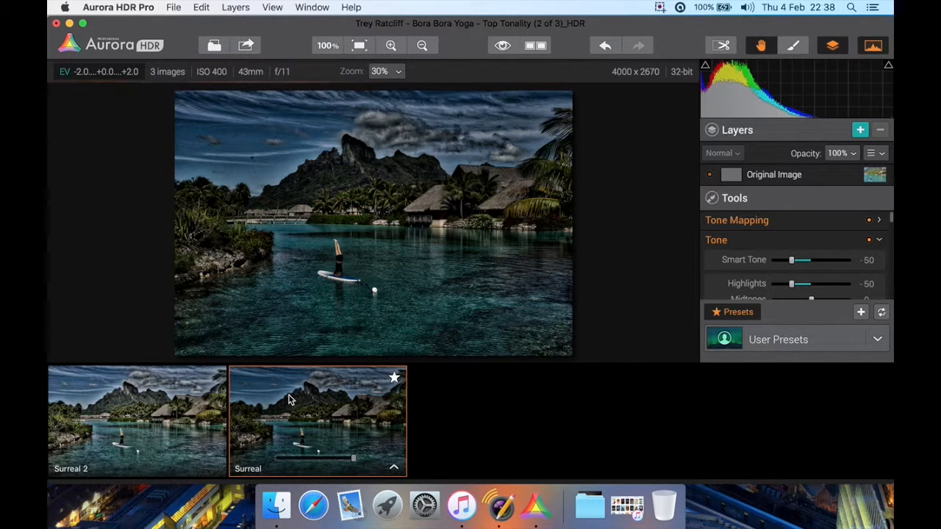
pyautogui.click(184, 402)
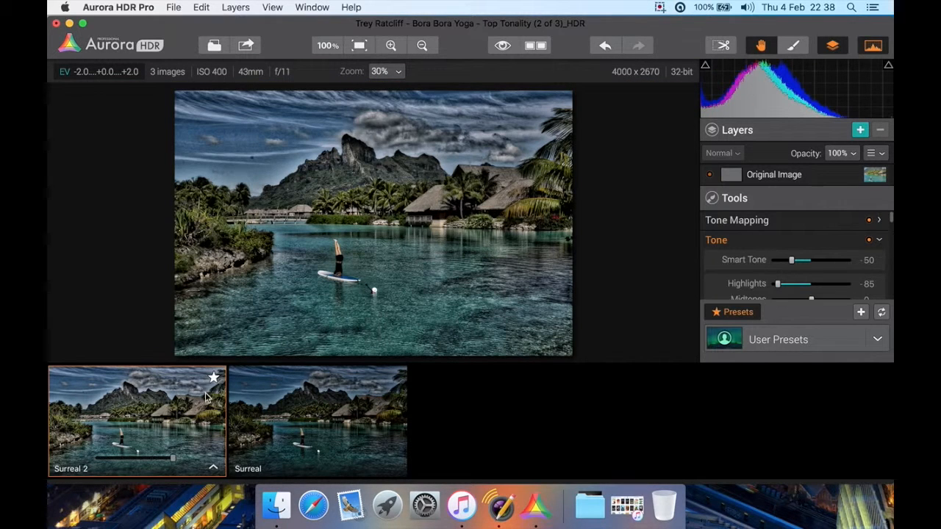
pyautogui.moveTo(175, 458); pyautogui.dragTo(153, 459)
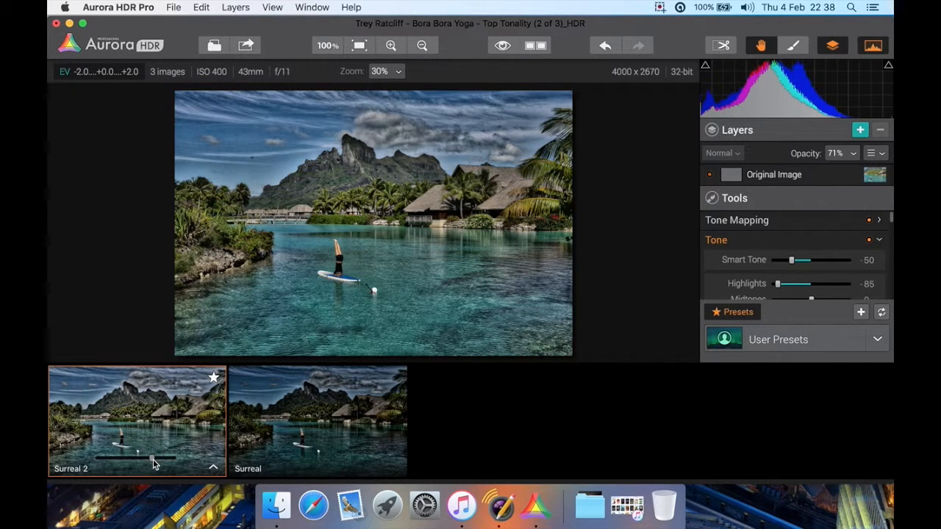
# Look at the rename dialog for the Surreal 2 user preset and leave it without renaming
pyautogui.rightClick(159, 414)
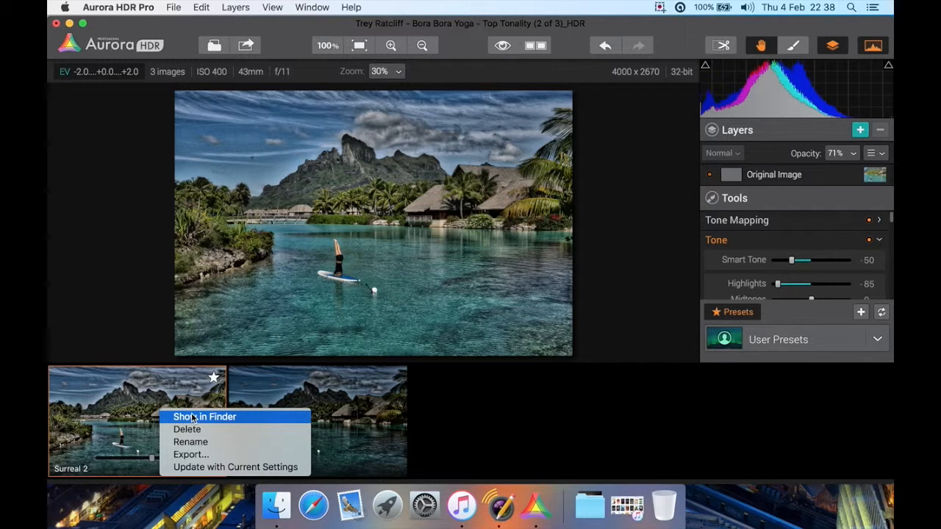
pyautogui.click(219, 444)
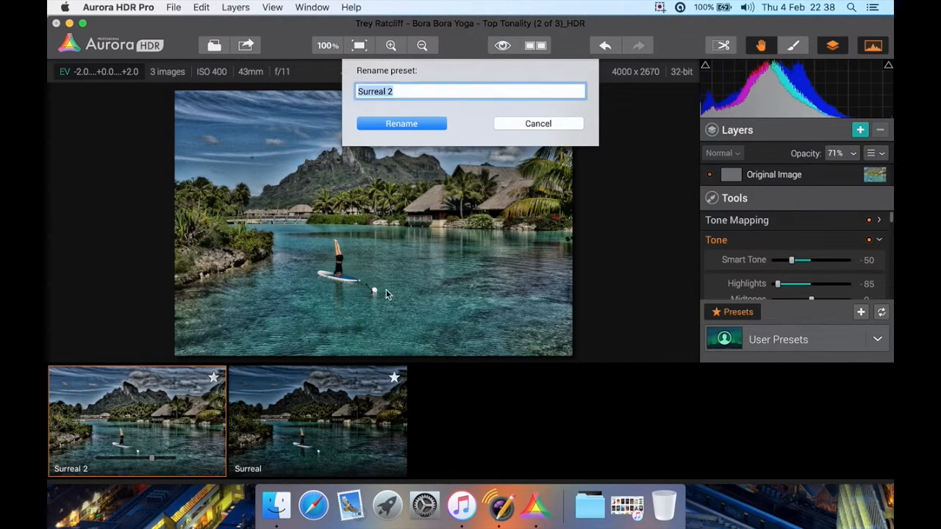
pyautogui.click(538, 124)
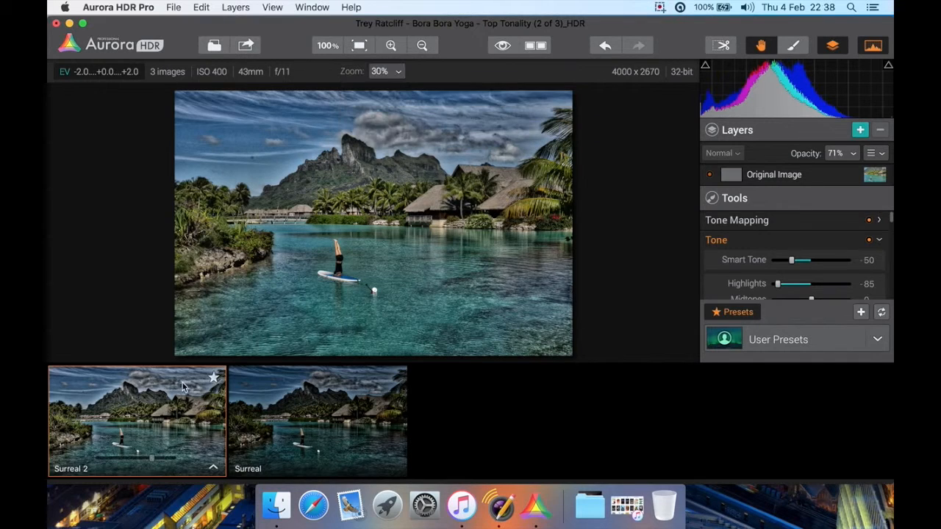
# Review the Surreal 2 preset's update and export options, and close the export dialog without saving
pyautogui.rightClick(157, 413)
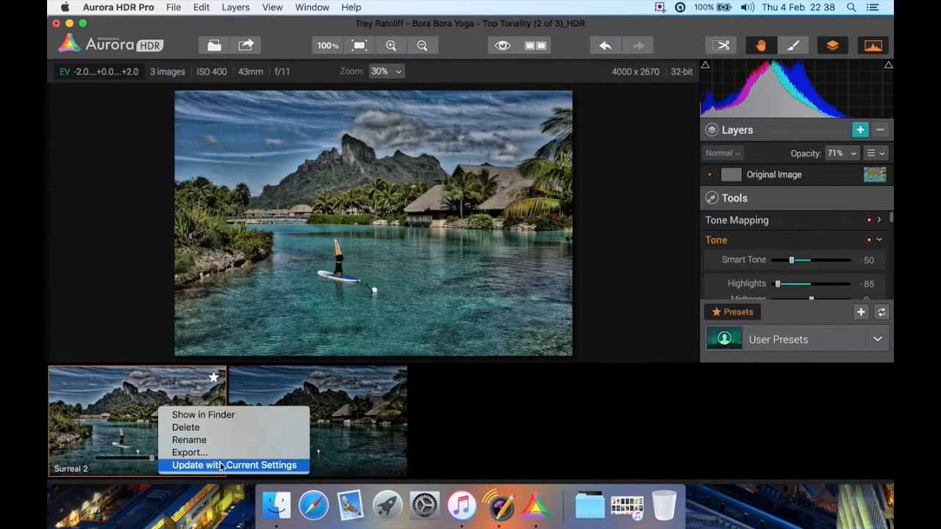
pyautogui.click(111, 403)
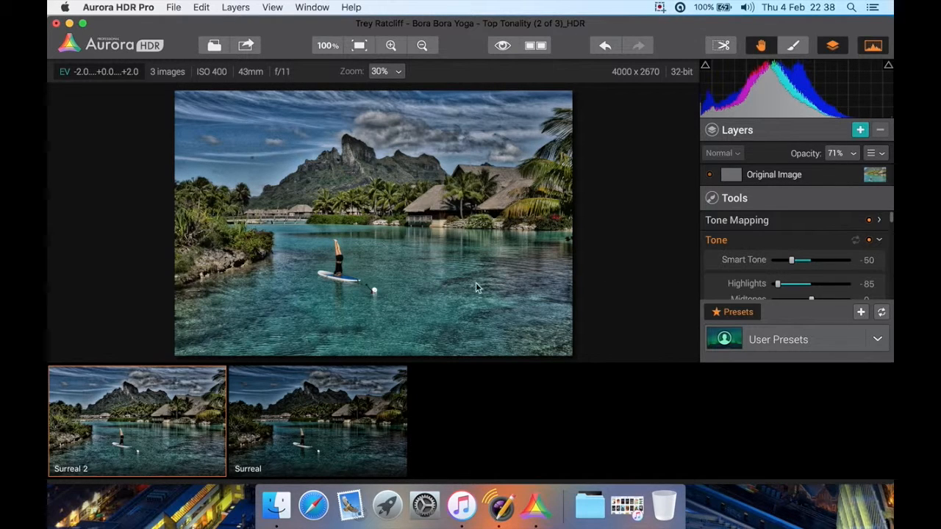
pyautogui.rightClick(128, 407)
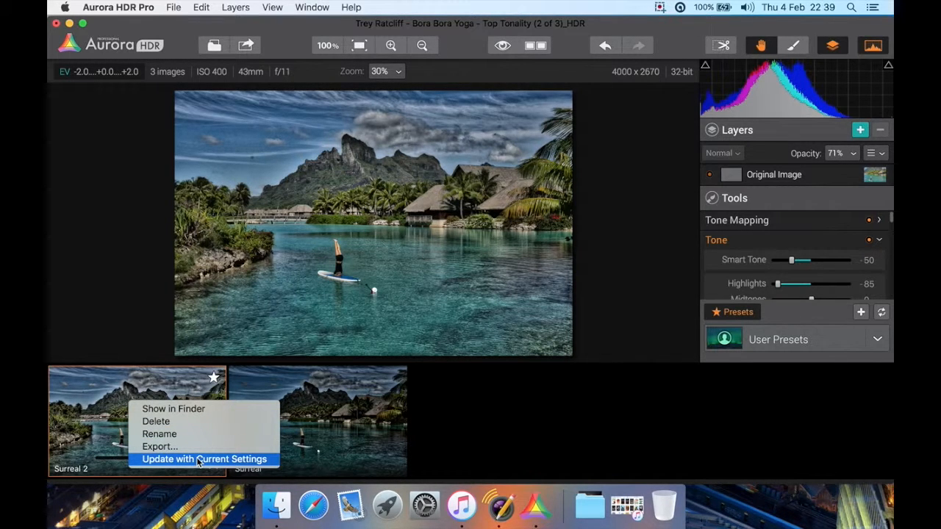
pyautogui.click(160, 446)
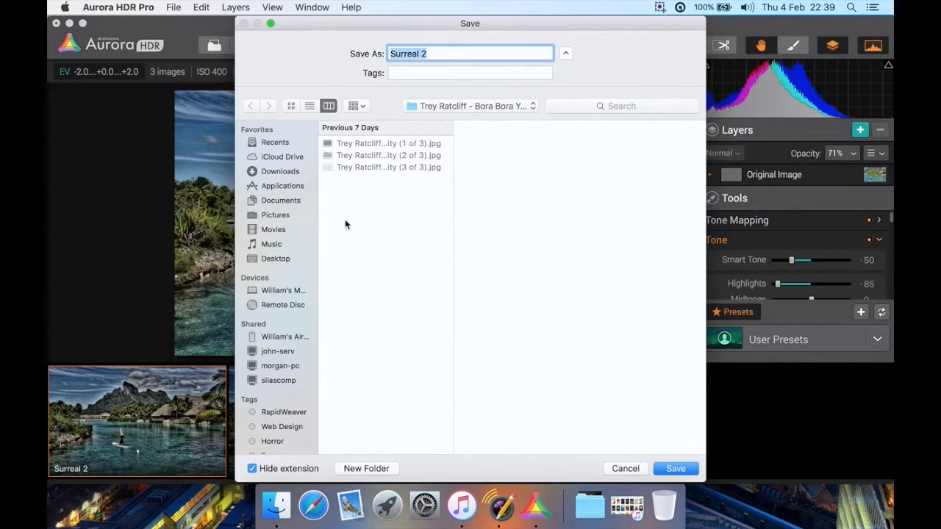
pyautogui.click(625, 468)
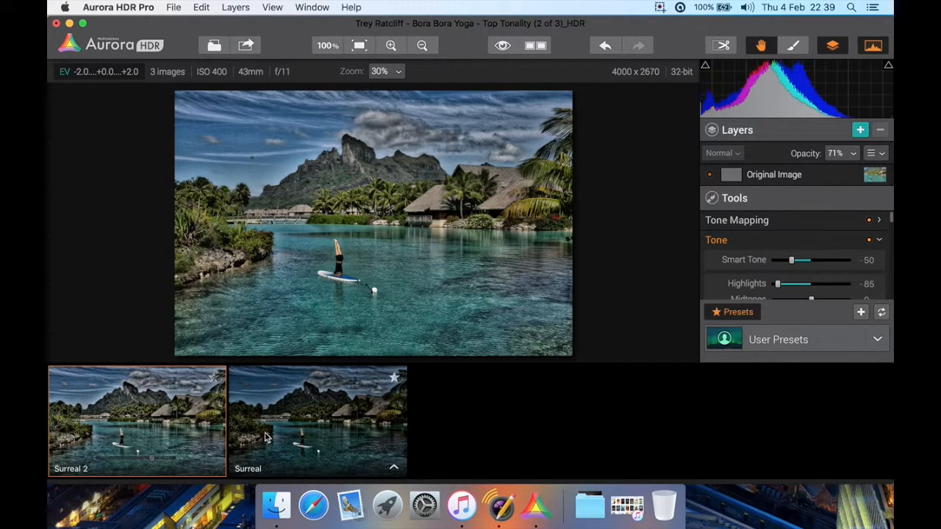
# Apply the Balanced & Realistic preset from the Realistic HDR category to the image
pyautogui.click(799, 347)
pyautogui.click(814, 169)
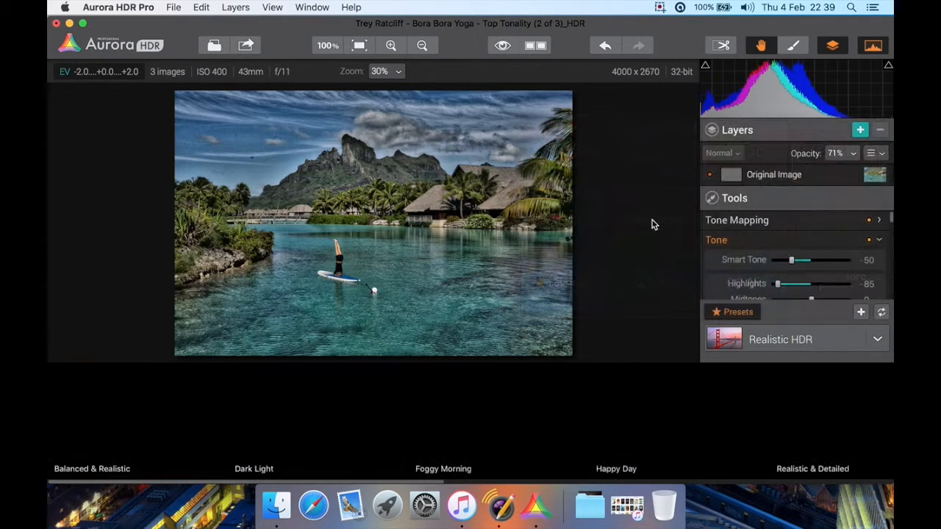
pyautogui.click(112, 429)
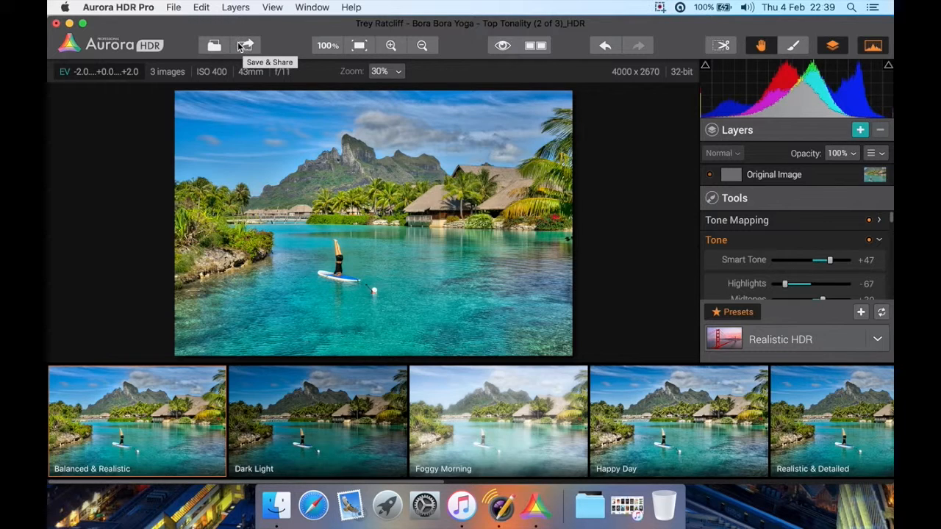
# Review the export, sharing and open-in-application choices for the finished image, and close them
pyautogui.click(247, 45)
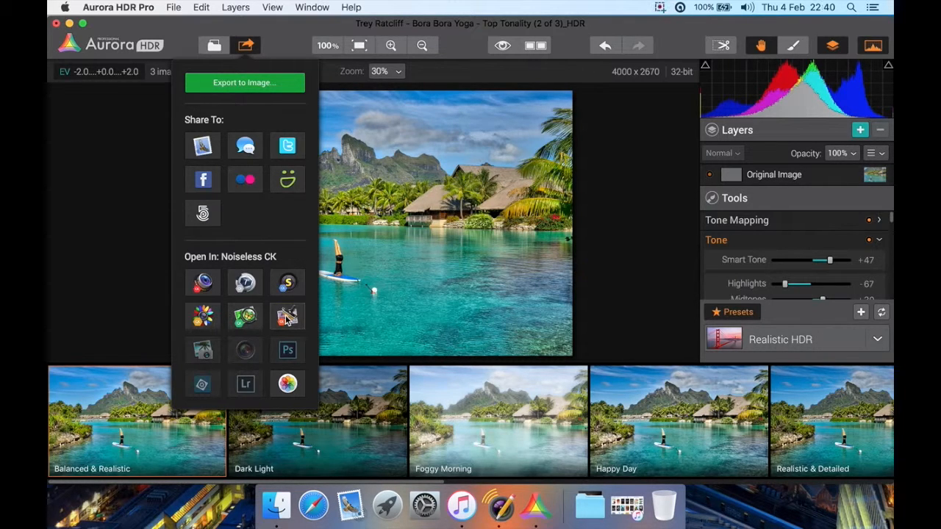
pyautogui.click(246, 47)
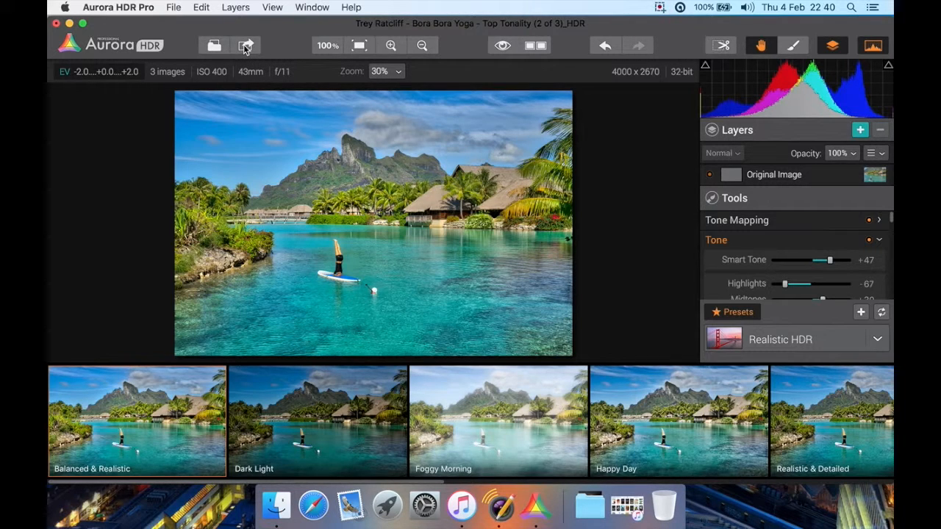
pyautogui.click(246, 46)
pyautogui.click(245, 47)
# View the image at 100% zoom, check the preset zoom levels, and fit the whole image back on screen
pyautogui.click(325, 47)
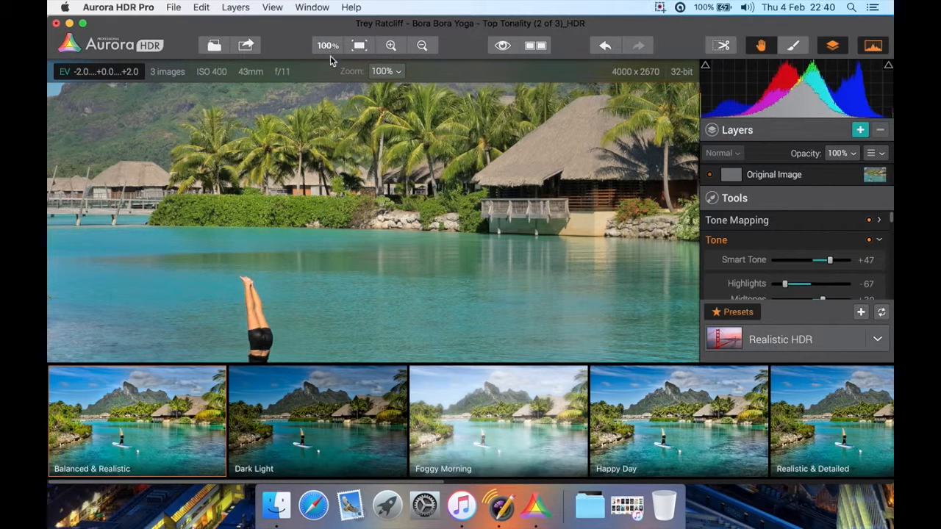
pyautogui.click(397, 71)
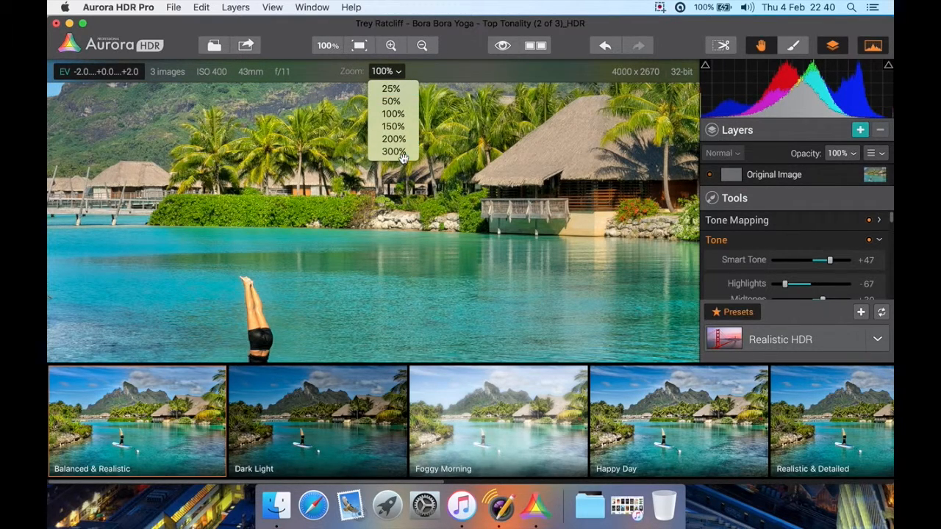
pyautogui.click(433, 77)
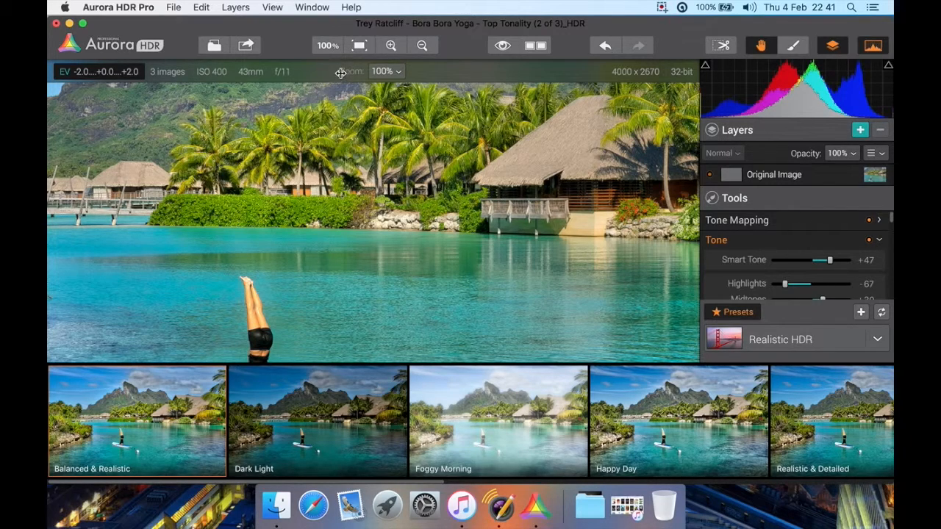
pyautogui.click(360, 47)
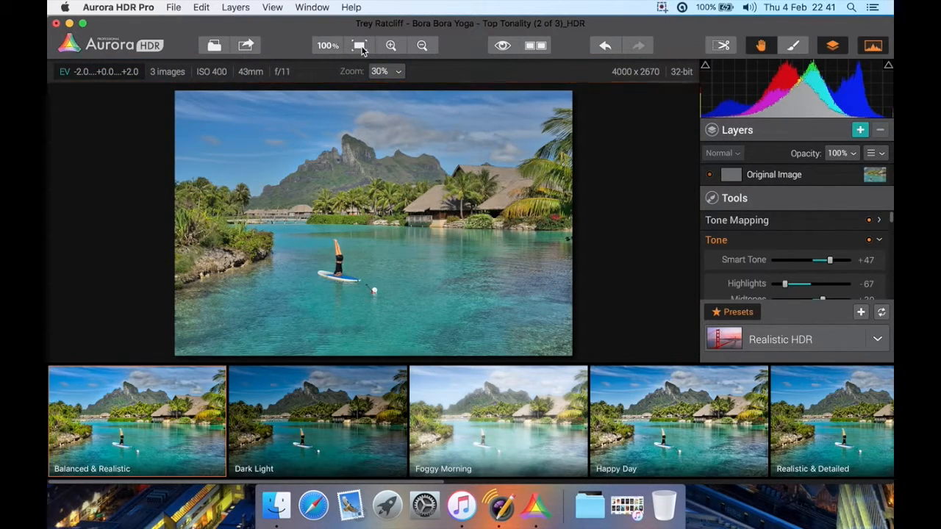
# Zoom into the image to 61% and back out to 30%
pyautogui.click(391, 46)
pyautogui.click(390, 45)
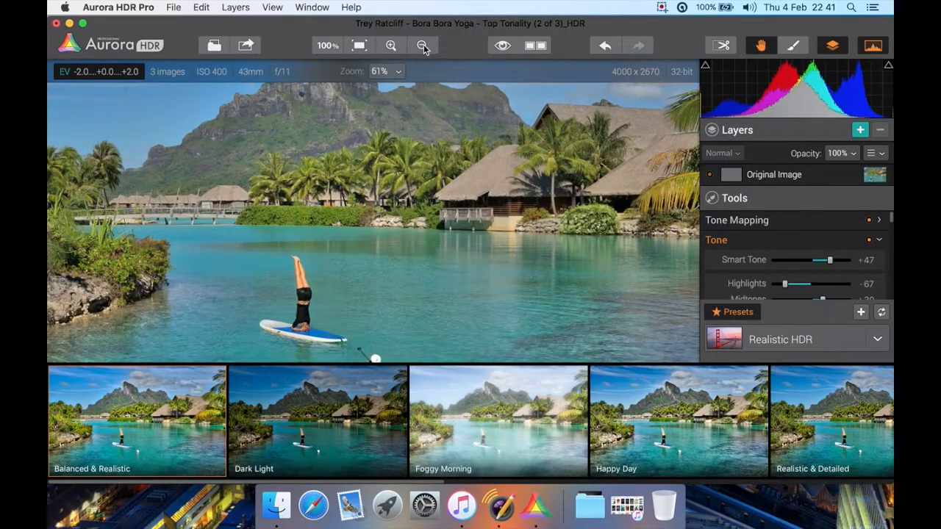
pyautogui.click(422, 45)
pyautogui.click(423, 46)
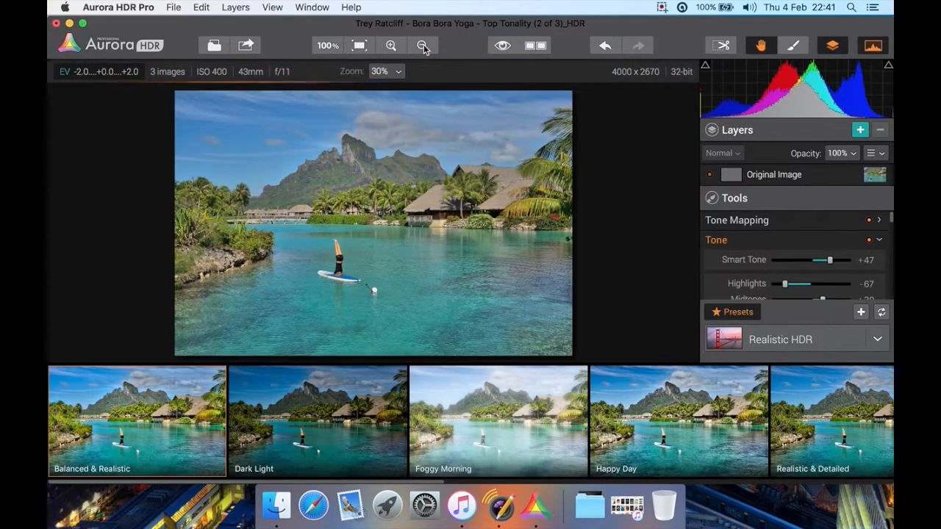
# Compare the edited image with the original by repeatedly toggling the quick before preview
pyautogui.click(502, 52)
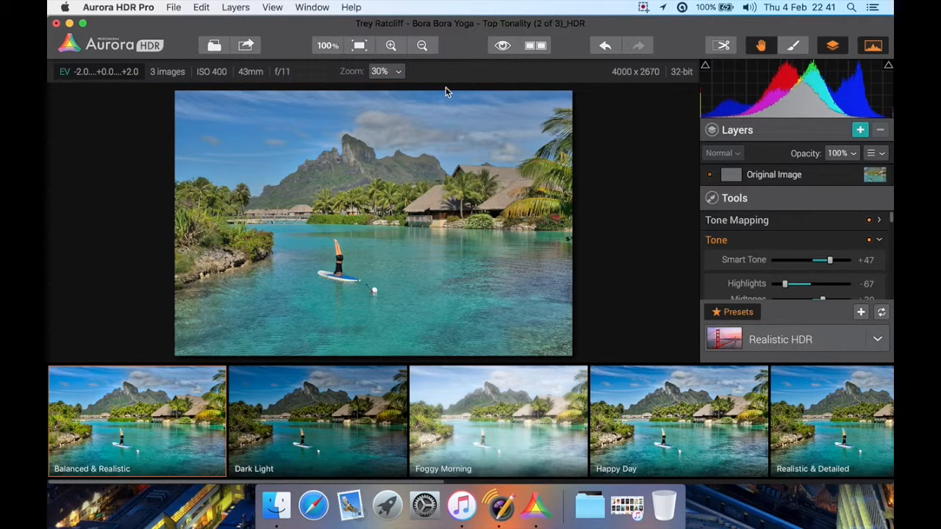
pyautogui.click(502, 46)
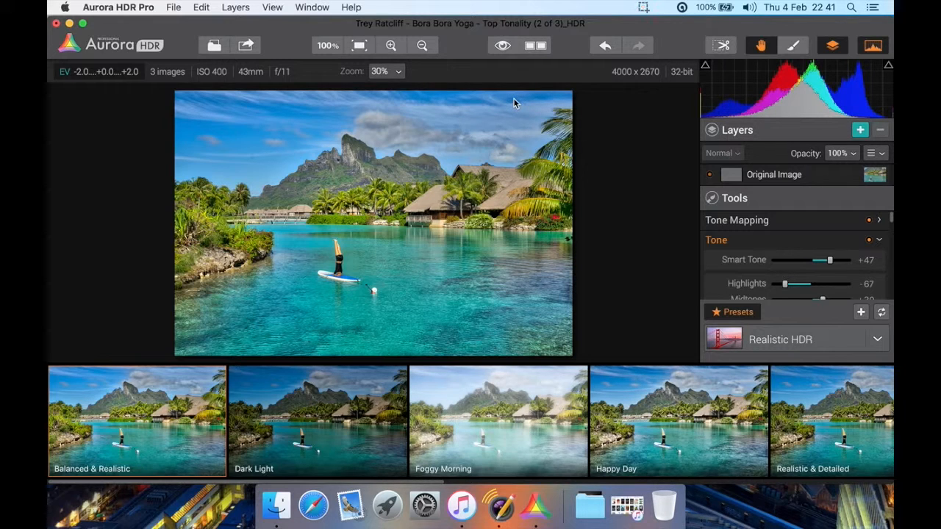
pyautogui.click(502, 45)
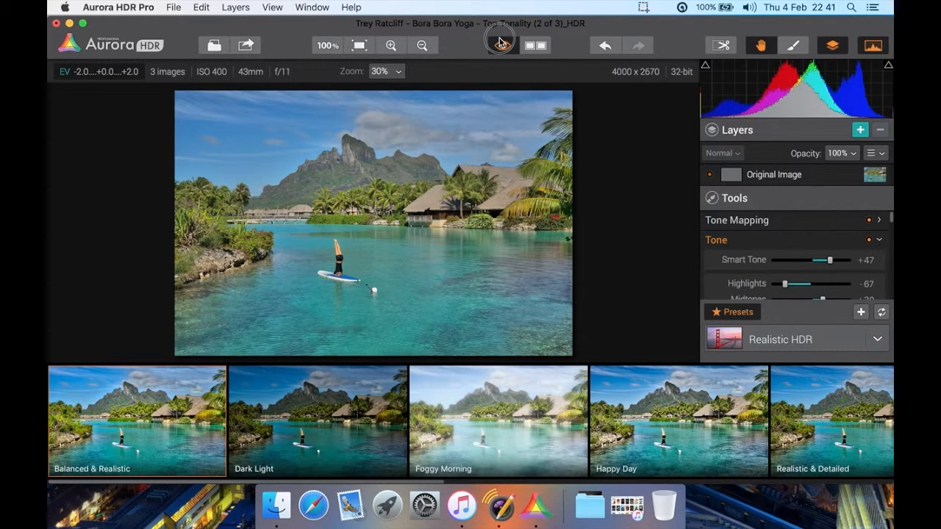
pyautogui.click(500, 42)
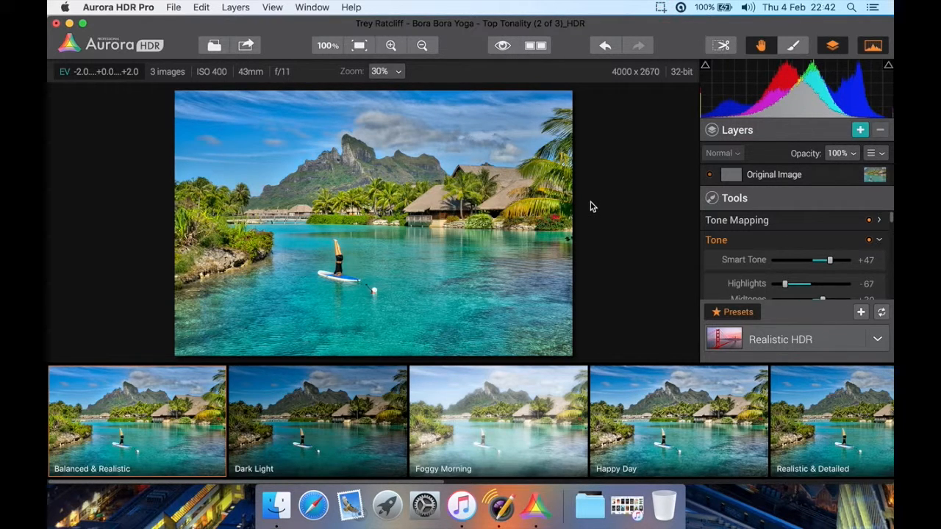
pyautogui.press('\\')
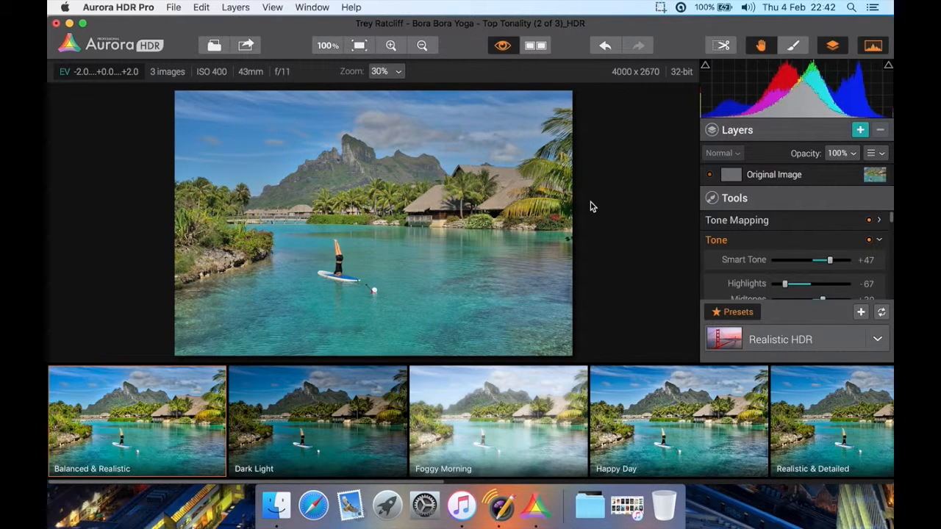
pyautogui.press('\\')
pyautogui.press('\\')
pyautogui.press('\\')
pyautogui.press('\\')
pyautogui.press('\\')
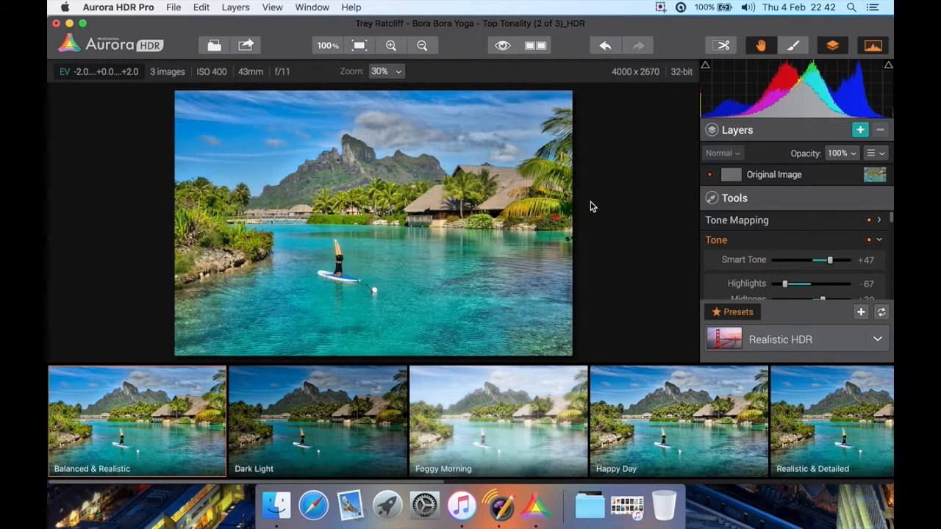
# Compare the original and edited image in split view, moving the divider across the scene
pyautogui.click(534, 48)
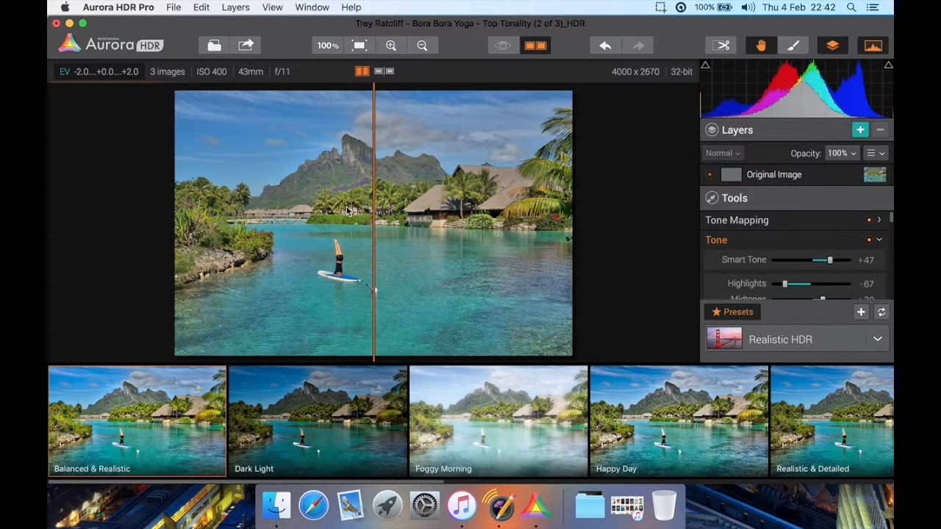
pyautogui.moveTo(375, 294); pyautogui.dragTo(434, 293)
pyautogui.moveTo(350, 272)
pyautogui.mouseDown()
pyautogui.moveTo(387, 271)
pyautogui.moveTo(348, 273)
pyautogui.moveTo(366, 273)
pyautogui.mouseUp()
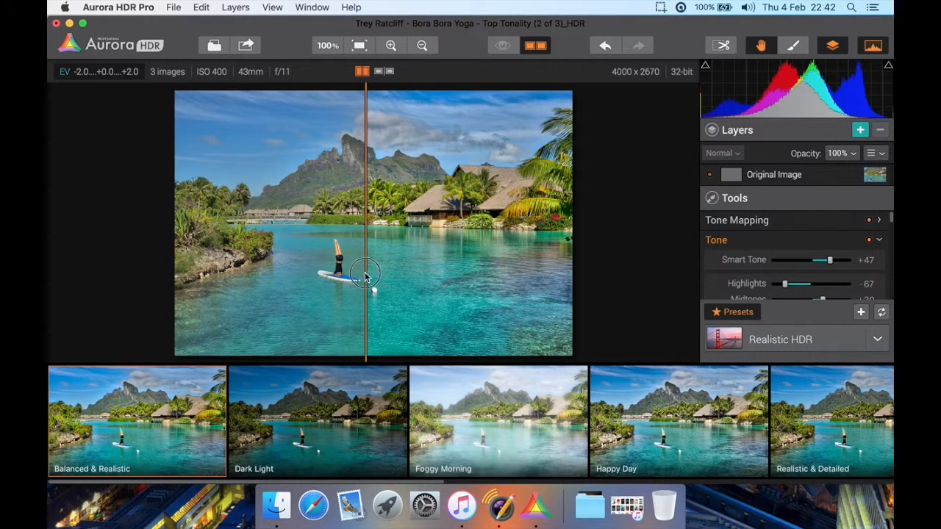
pyautogui.moveTo(365, 273)
pyautogui.mouseDown()
pyautogui.moveTo(256, 274)
pyautogui.moveTo(364, 273)
pyautogui.mouseUp()
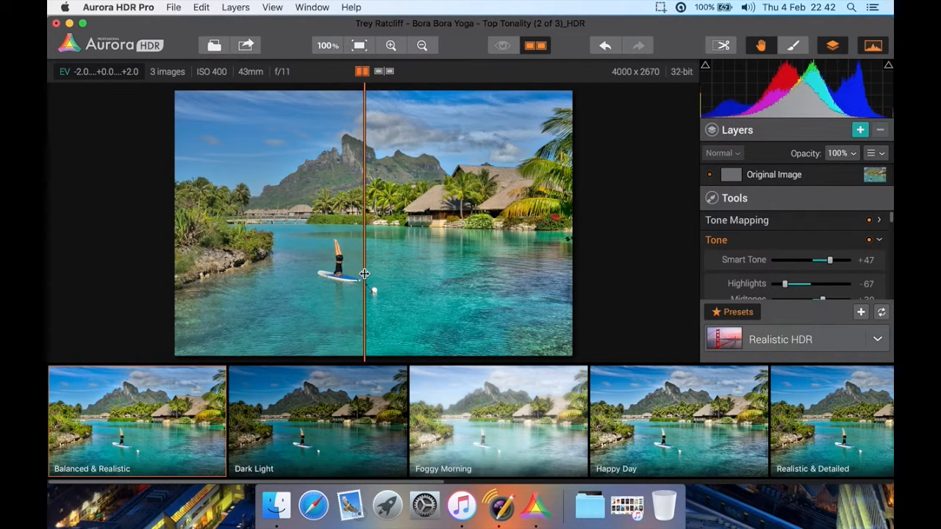
# Compare the original and edited versions side by side, and return to the single edited view
pyautogui.click(383, 73)
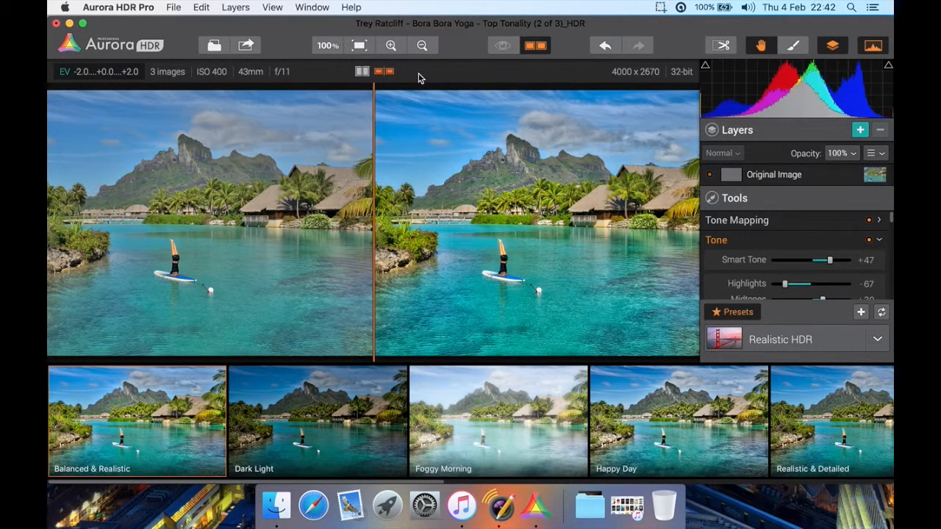
pyautogui.click(365, 72)
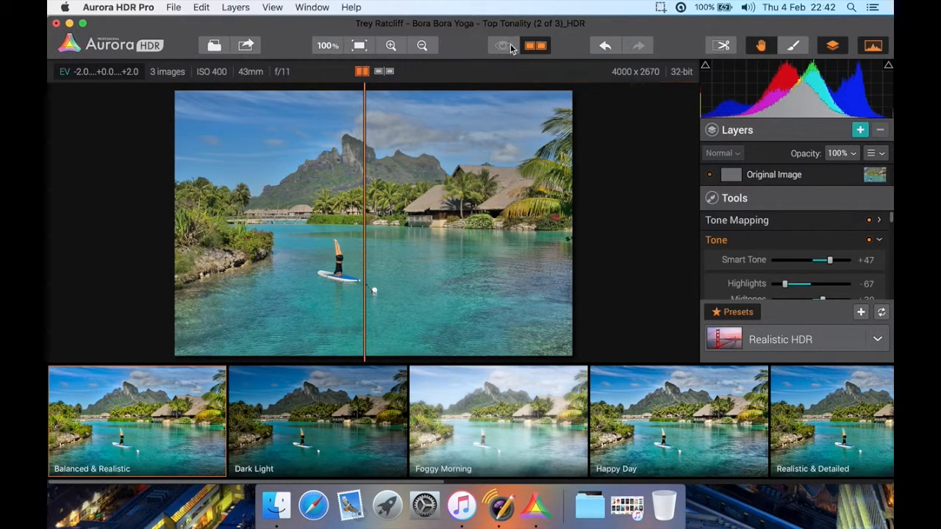
pyautogui.click(535, 47)
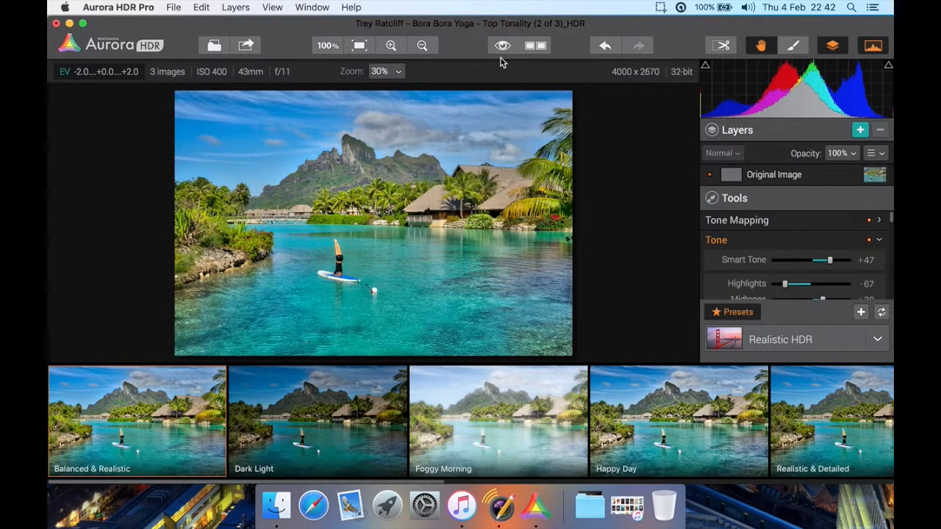
pyautogui.click(502, 46)
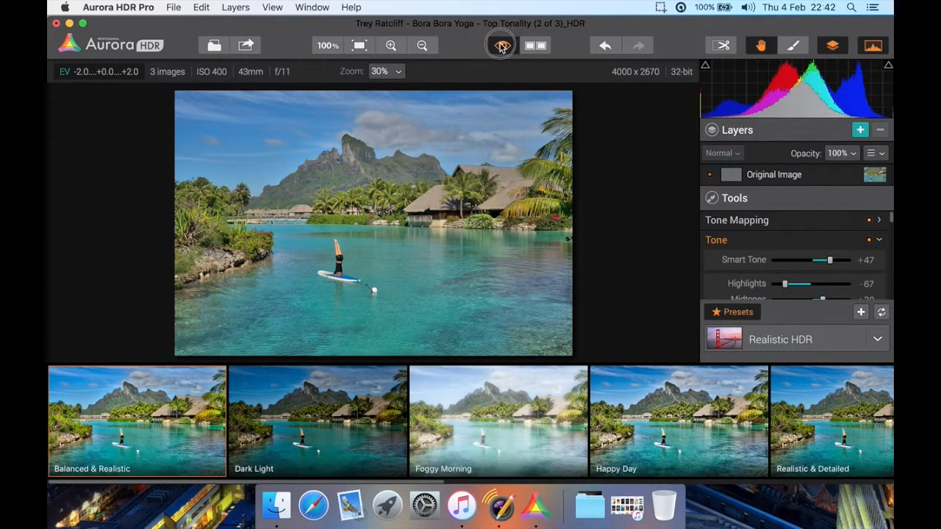
pyautogui.click(502, 46)
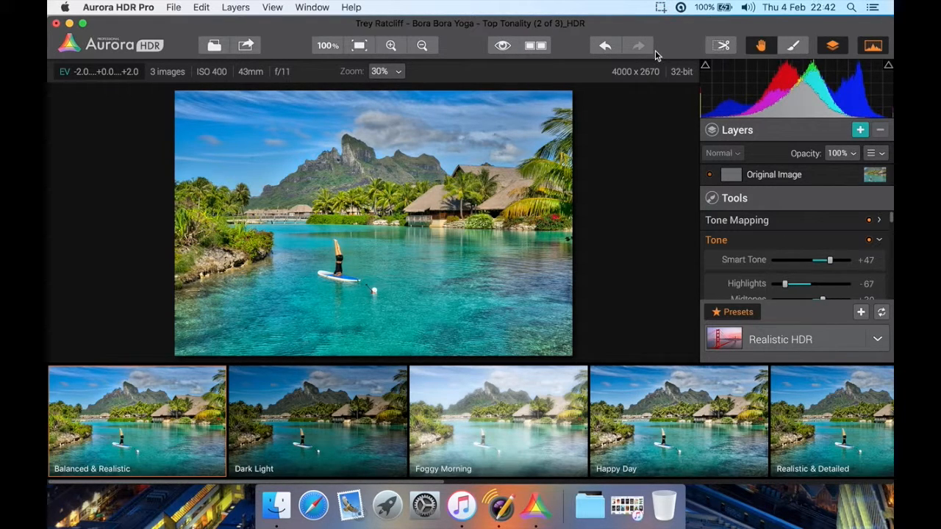
# Start cropping the image with the ratio kept at Free, and switch the crop overlay to the golden-ratio grid
pyautogui.click(722, 47)
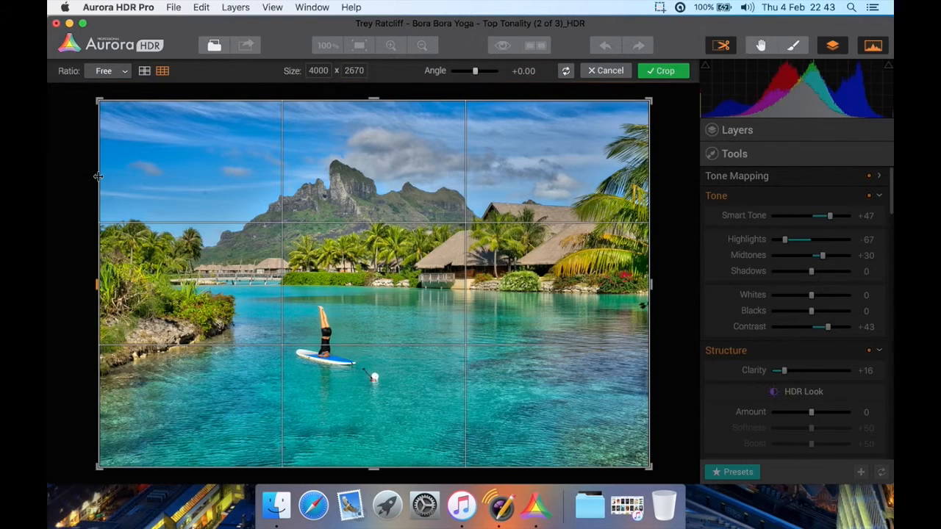
pyautogui.click(119, 73)
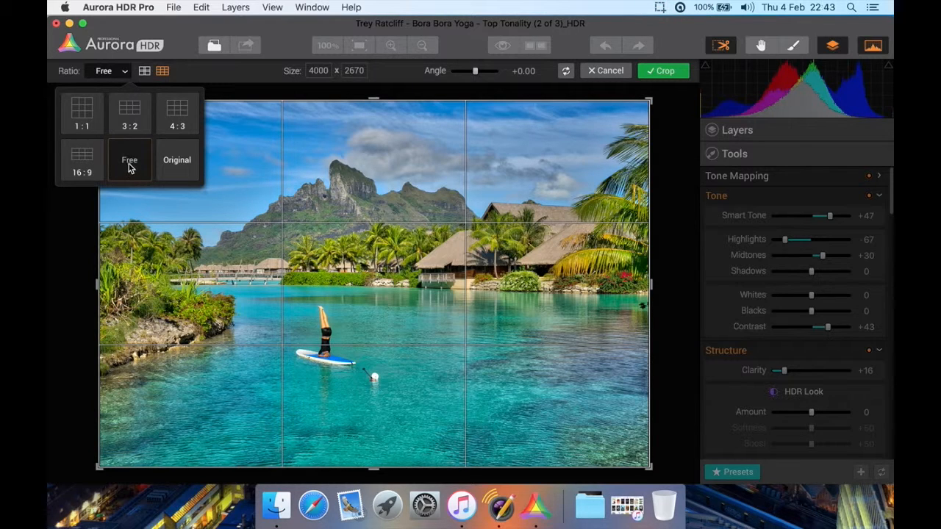
pyautogui.click(204, 71)
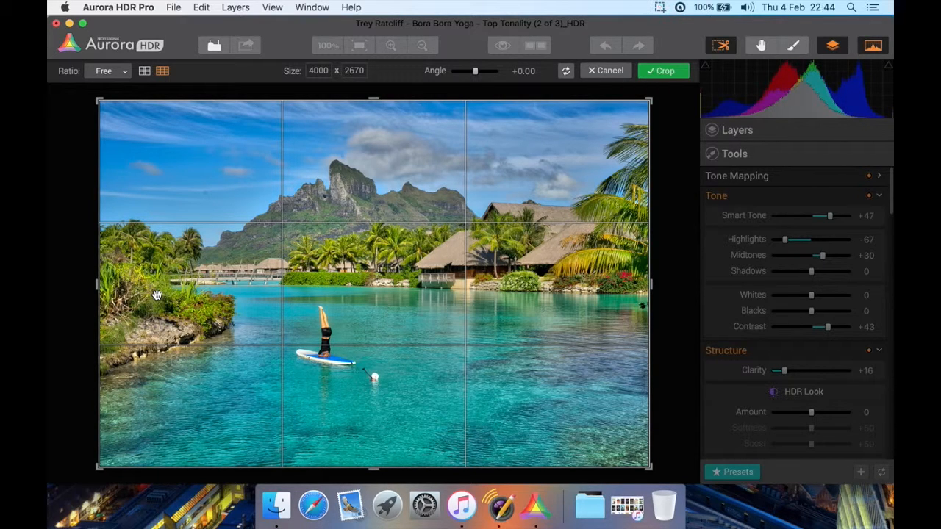
pyautogui.click(144, 71)
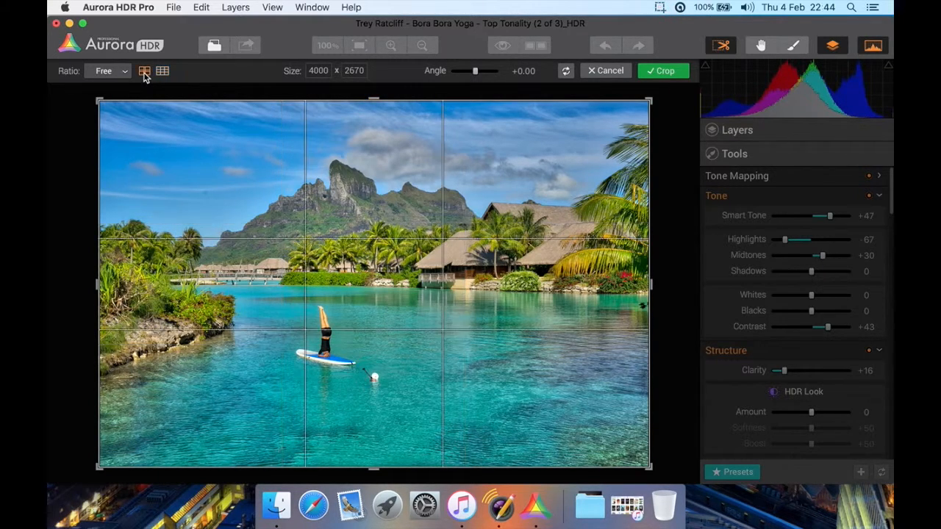
# Switch the crop overlay to the rule-of-thirds grid, and cancel the crop without applying it
pyautogui.click(164, 71)
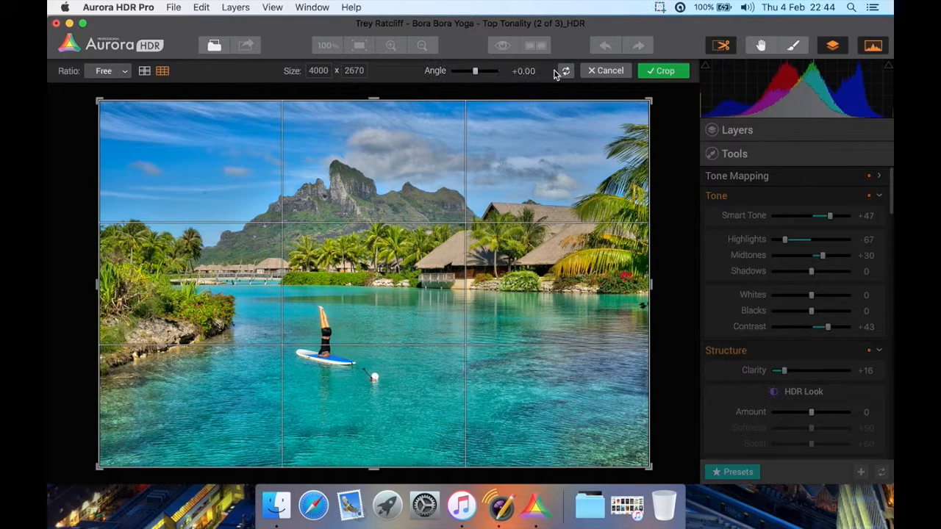
pyautogui.click(616, 74)
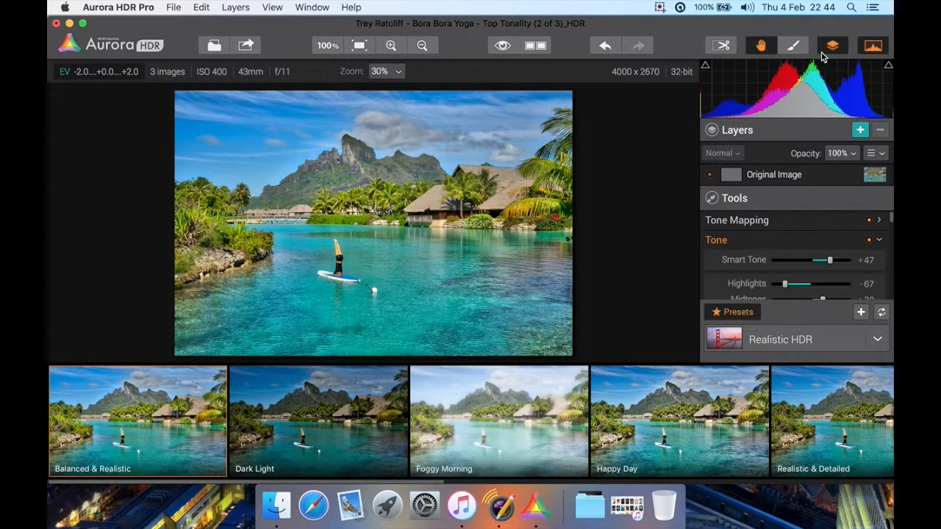
# Start brush masking on the Original Image layer with the mask overlay shown and the brush size set to 94
pyautogui.click(795, 46)
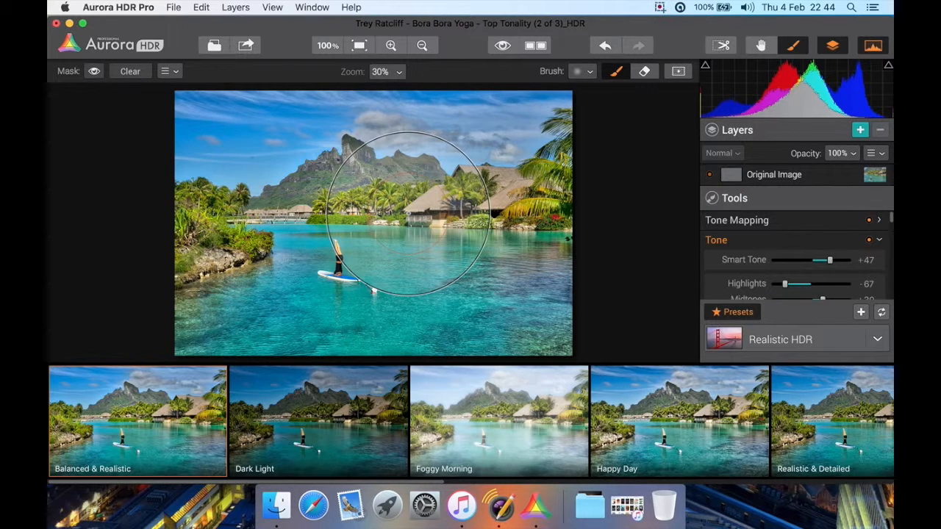
pyautogui.click(94, 71)
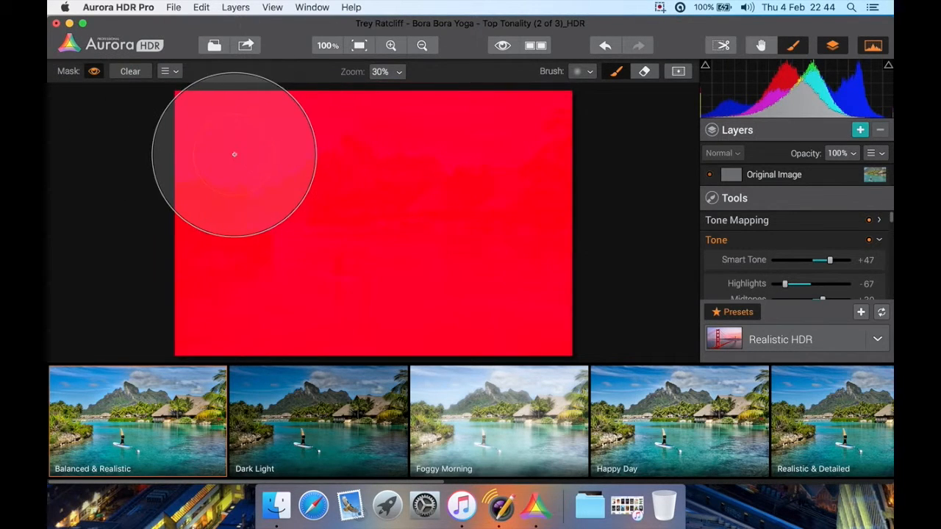
pyautogui.click(589, 71)
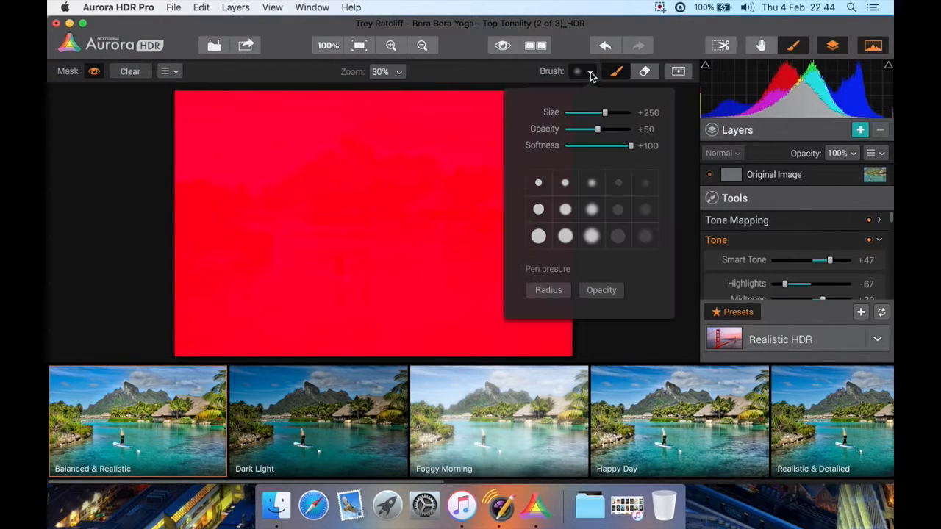
pyautogui.moveTo(604, 112); pyautogui.dragTo(580, 111)
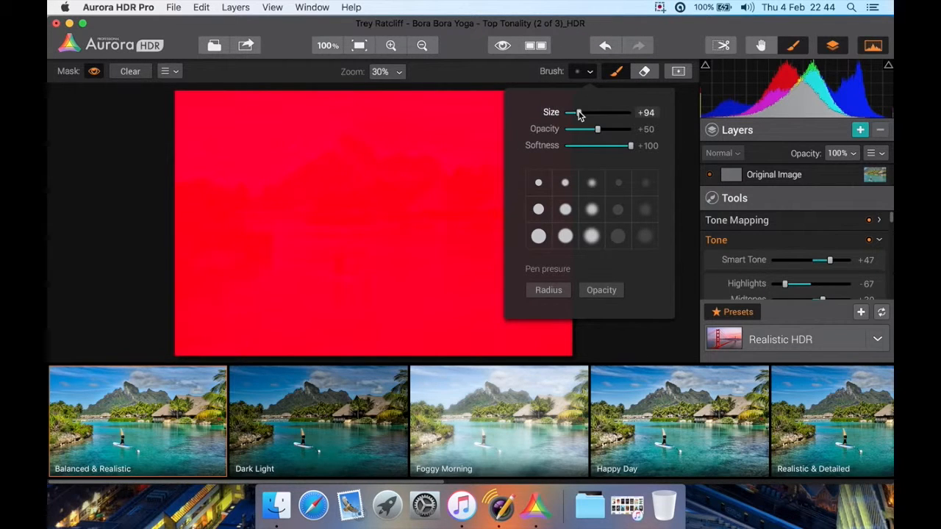
# Paint the mask over the sky, covering the area above the mountain, the huts and the trees
pyautogui.click(196, 110)
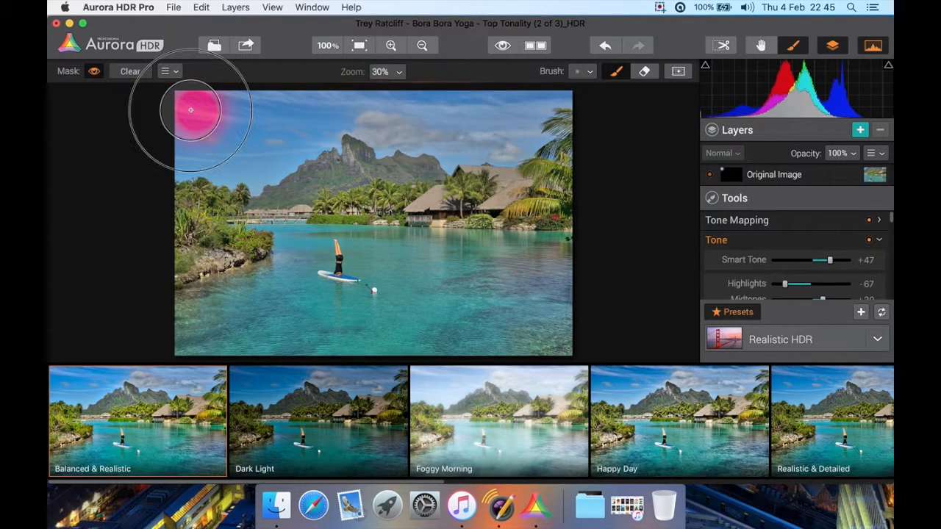
pyautogui.moveTo(299, 109); pyautogui.dragTo(230, 105)
pyautogui.moveTo(378, 112)
pyautogui.mouseDown()
pyautogui.moveTo(515, 114)
pyautogui.moveTo(536, 99)
pyautogui.moveTo(514, 94)
pyautogui.moveTo(530, 105)
pyautogui.moveTo(508, 139)
pyautogui.moveTo(441, 120)
pyautogui.moveTo(451, 135)
pyautogui.mouseUp()
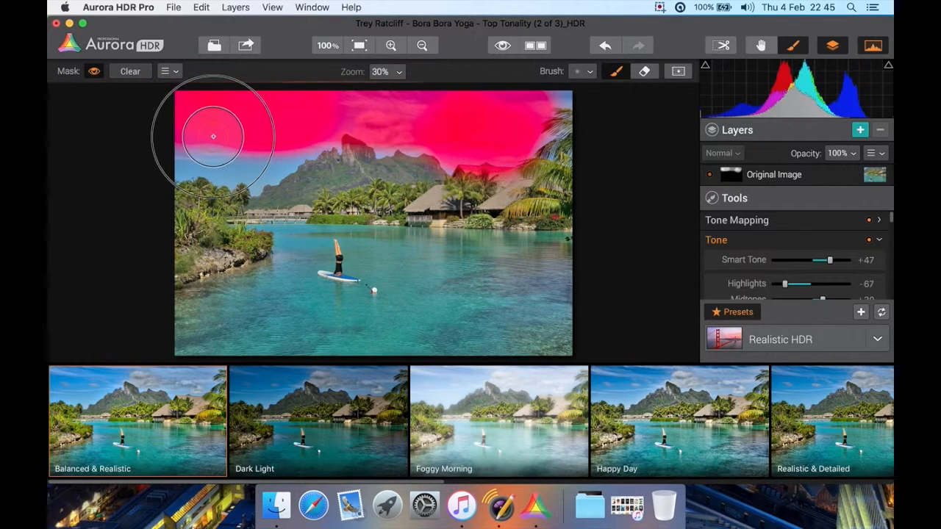
pyautogui.moveTo(203, 156)
pyautogui.mouseDown()
pyautogui.moveTo(262, 137)
pyautogui.moveTo(274, 149)
pyautogui.mouseUp()
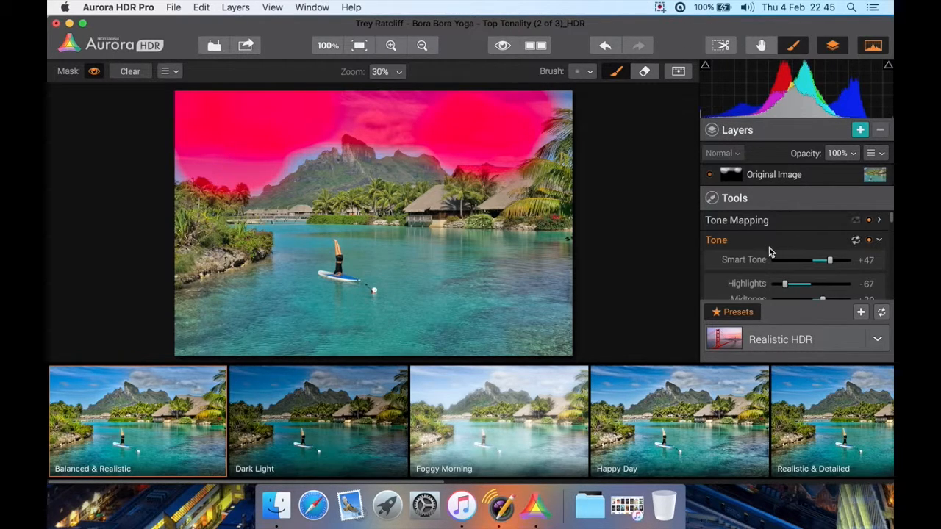
# Set the HDR Look amount to 76 and its boost to 100 for the masked sky
pyautogui.scroll(-3, 770, 254)
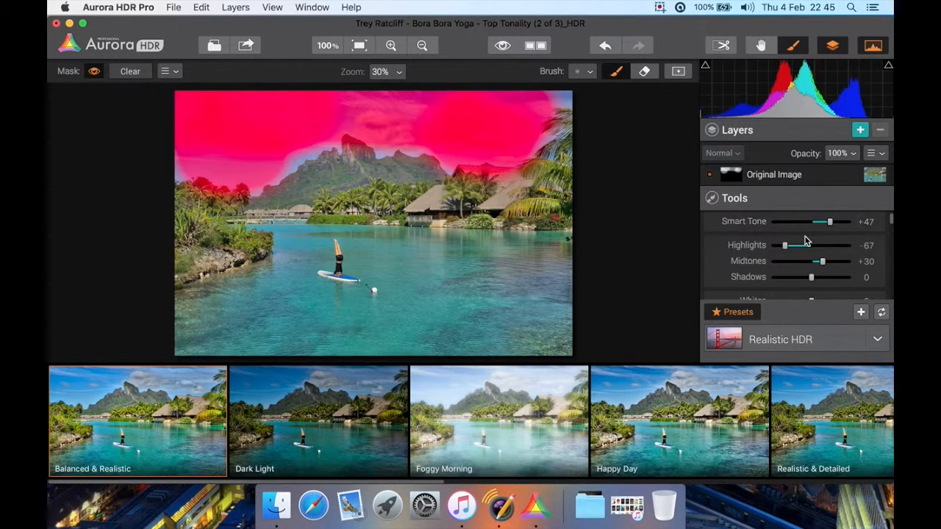
pyautogui.scroll(-3, 785, 255)
pyautogui.scroll(-3, 786, 254)
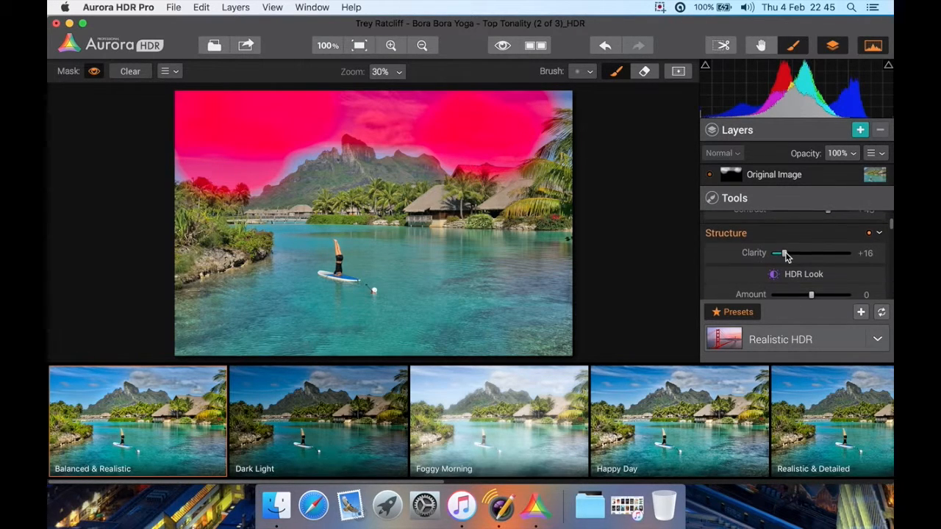
pyautogui.moveTo(811, 250); pyautogui.dragTo(843, 249)
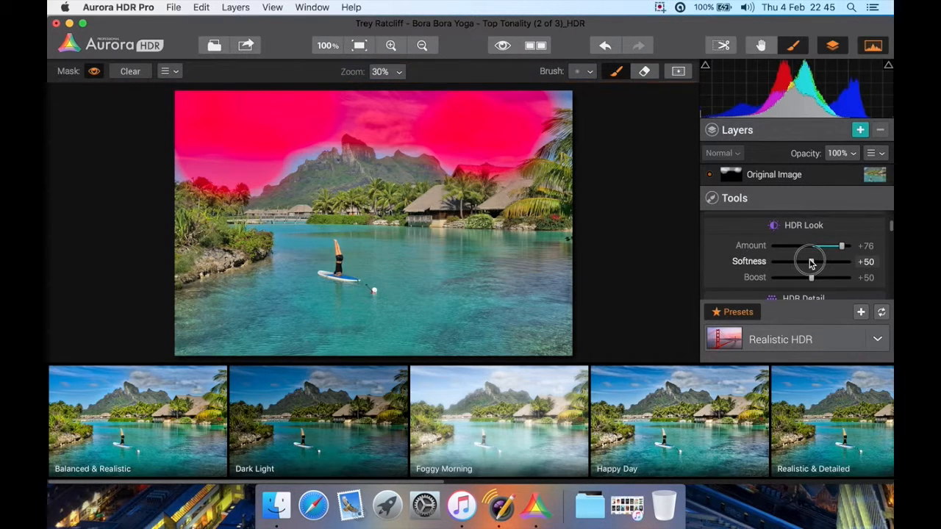
pyautogui.moveTo(811, 278); pyautogui.dragTo(851, 278)
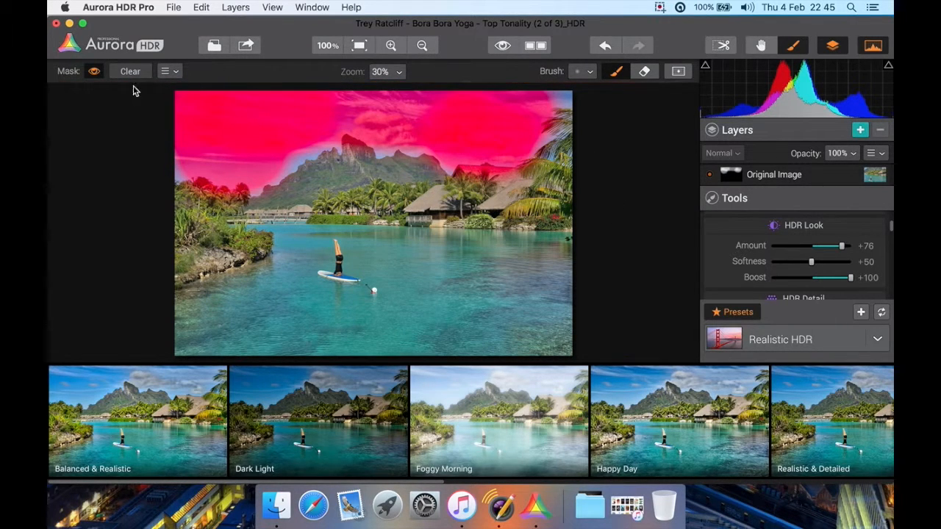
# Hide the red mask overlay to reveal the edited sky, and dismiss the system update notification
pyautogui.click(94, 72)
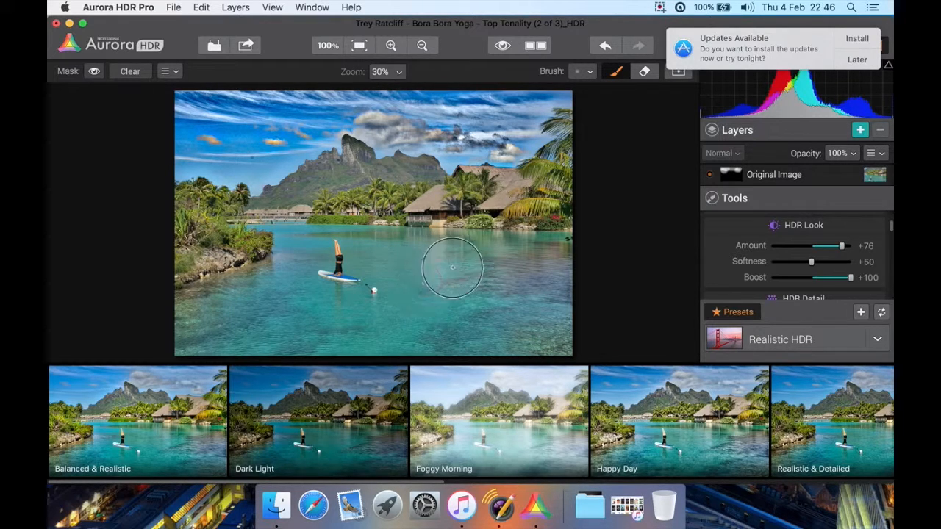
pyautogui.click(853, 66)
pyautogui.click(815, 79)
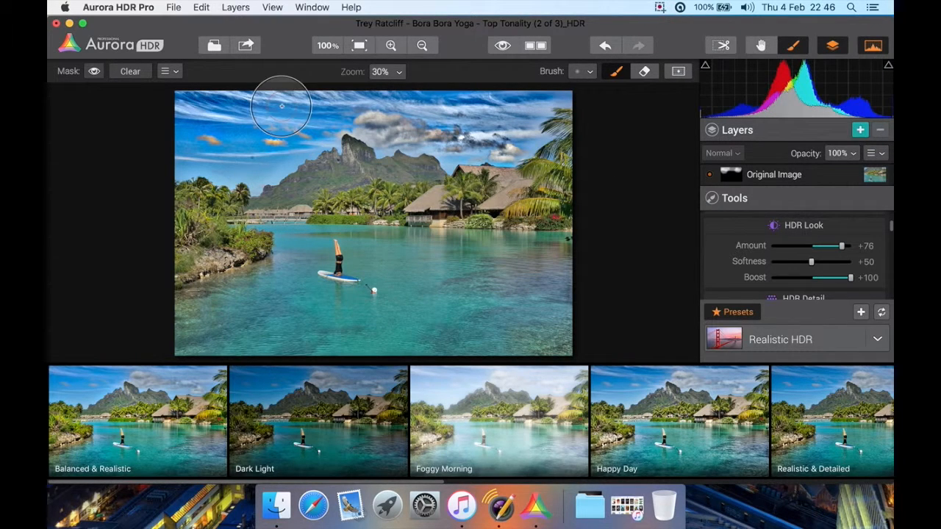
# Erase the mask's spill over the shoreline trees with the overlay shown, and leave brush masking with the overlay hidden
pyautogui.click(589, 74)
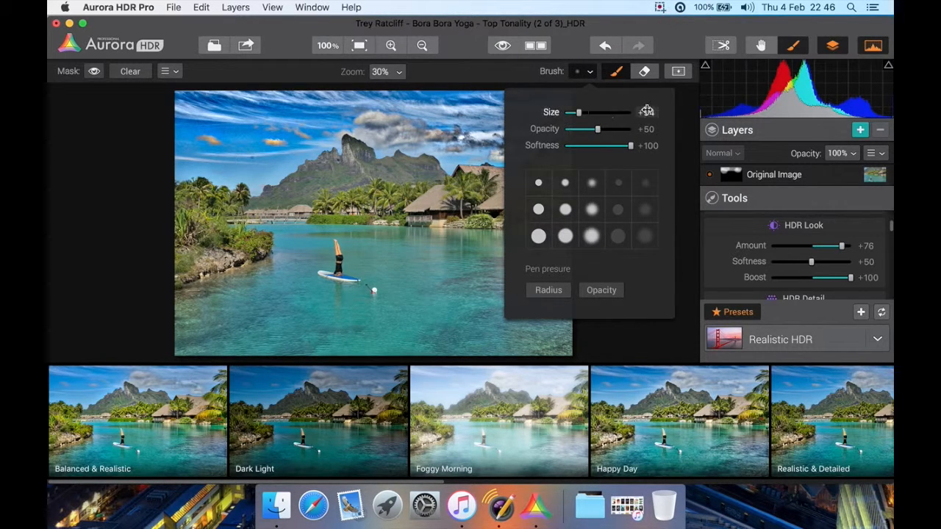
pyautogui.click(576, 78)
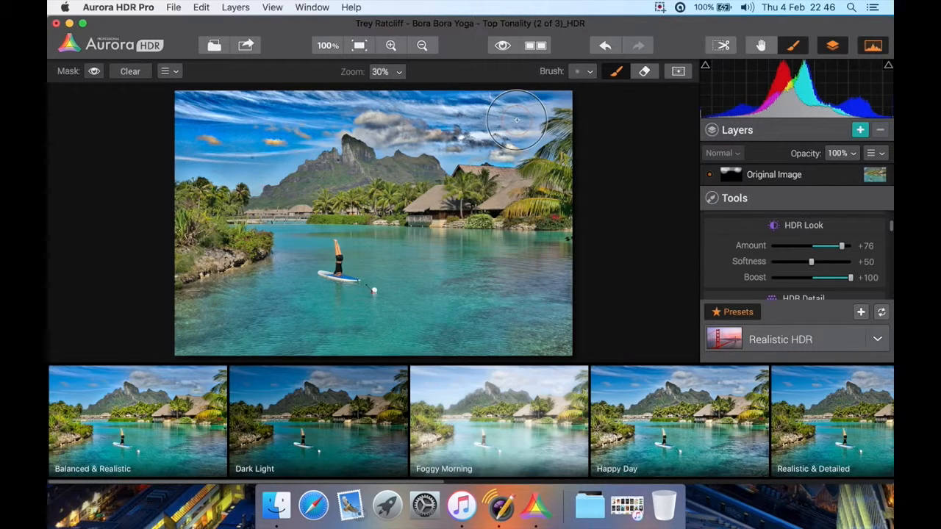
pyautogui.click(94, 73)
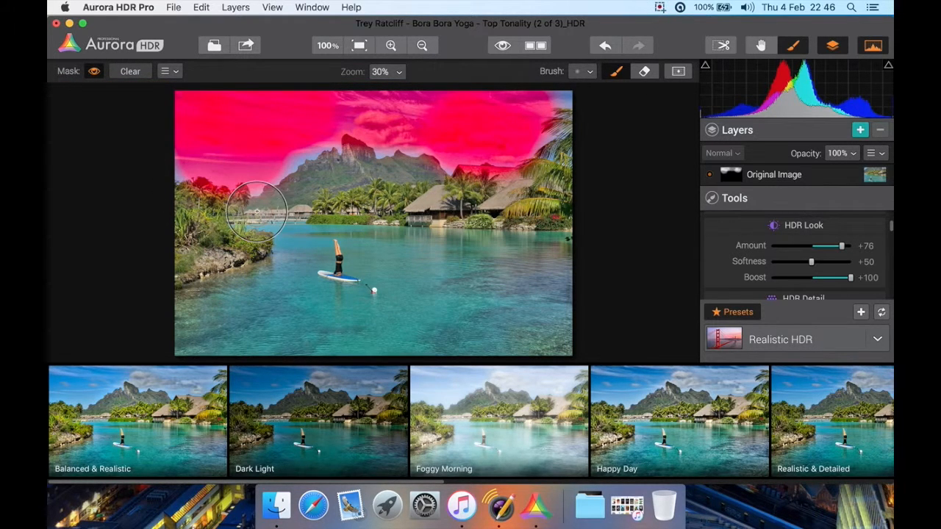
pyautogui.click(646, 73)
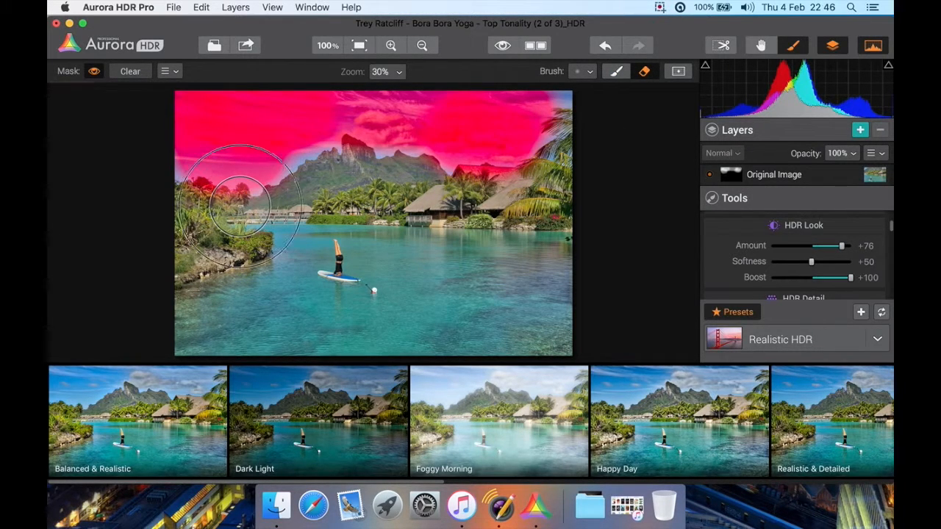
pyautogui.moveTo(240, 204)
pyautogui.mouseDown()
pyautogui.moveTo(189, 193)
pyautogui.moveTo(179, 168)
pyautogui.moveTo(235, 157)
pyautogui.moveTo(290, 192)
pyautogui.mouseUp()
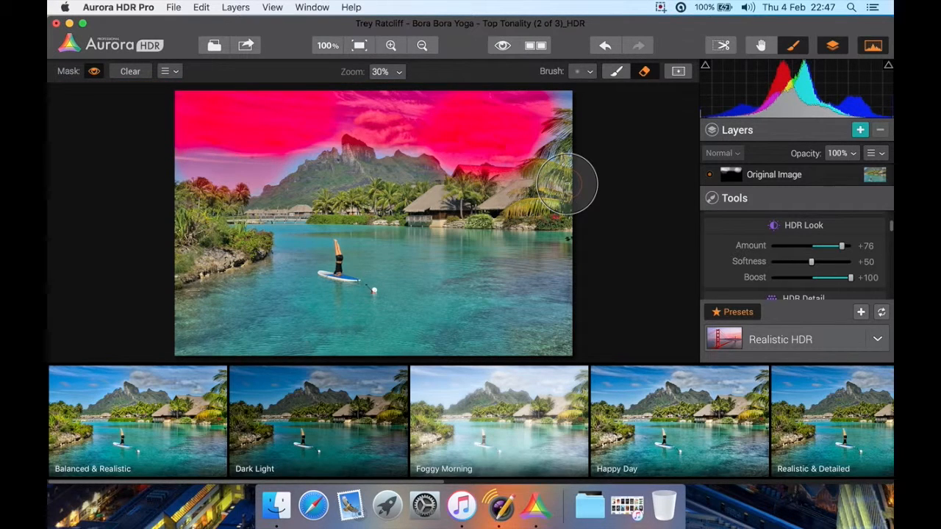
pyautogui.click(94, 74)
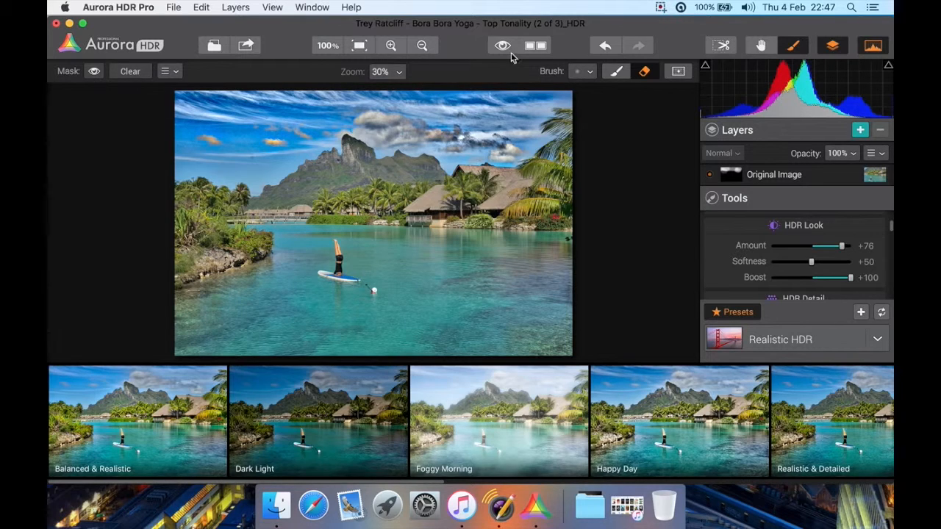
pyautogui.click(761, 47)
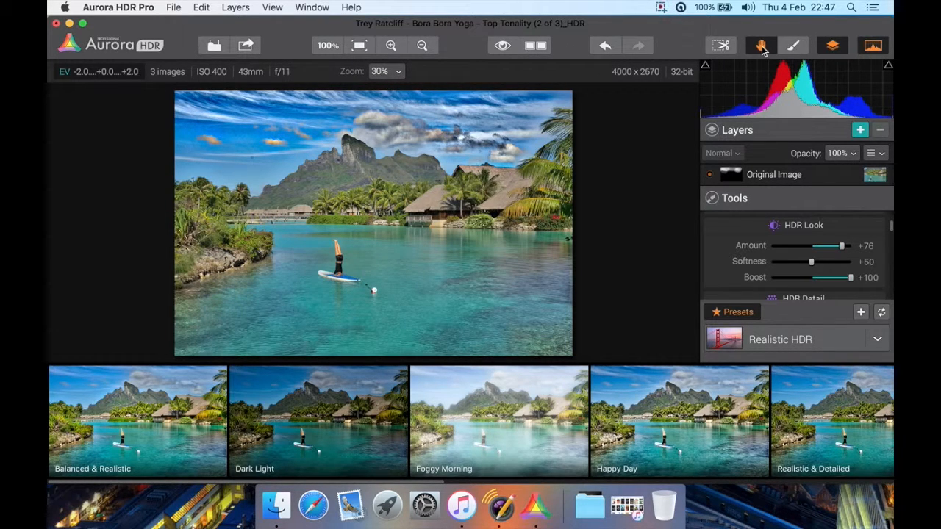
# Toggle the layers section's visibility repeatedly, leaving it shown
pyautogui.click(832, 46)
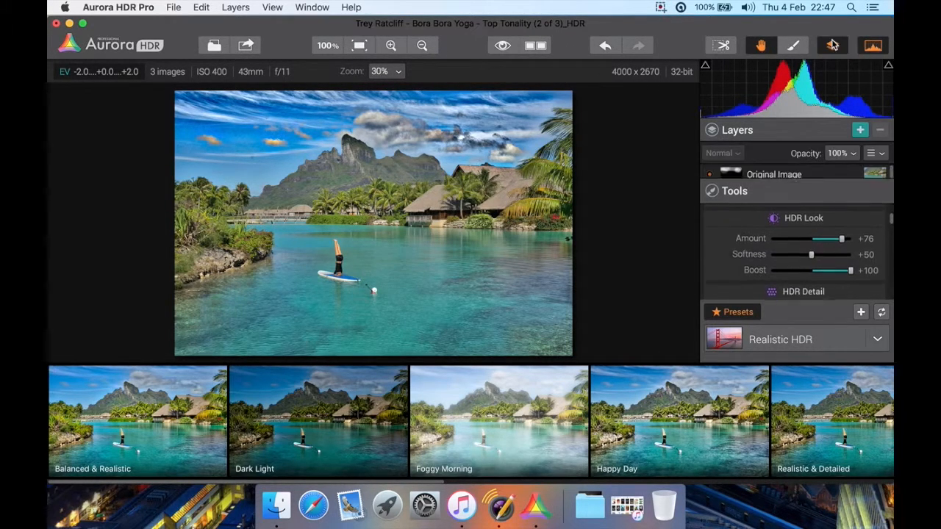
pyautogui.click(832, 44)
pyautogui.click(832, 44)
pyautogui.click(832, 44)
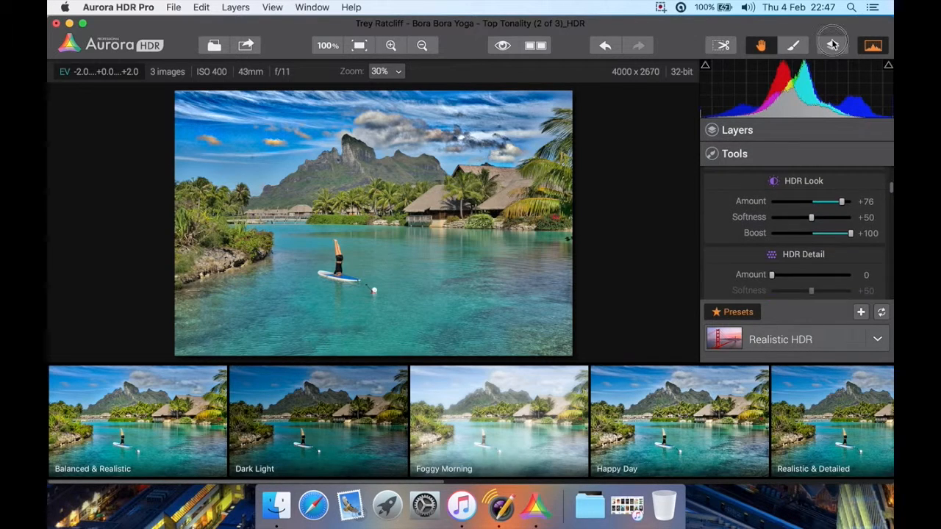
pyautogui.click(832, 44)
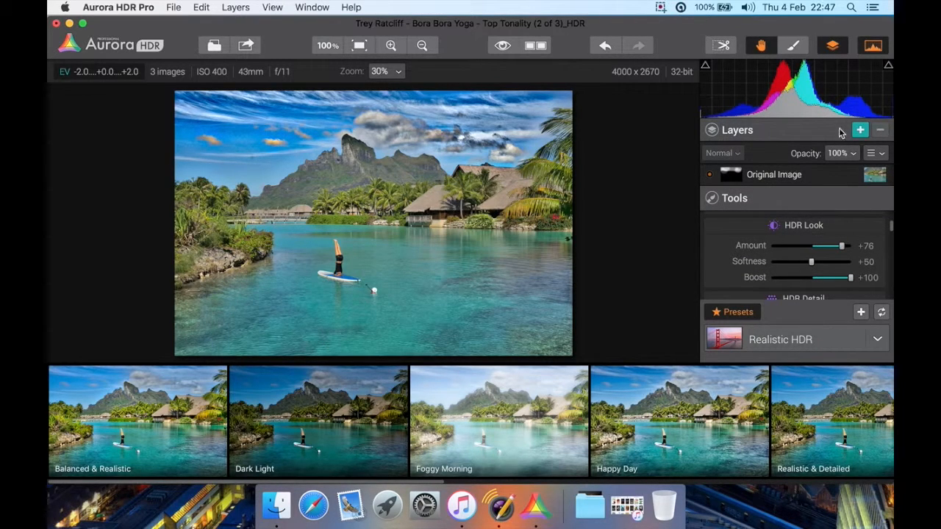
# Toggle the histogram's visibility repeatedly, leaving it displayed above the layers
pyautogui.click(872, 46)
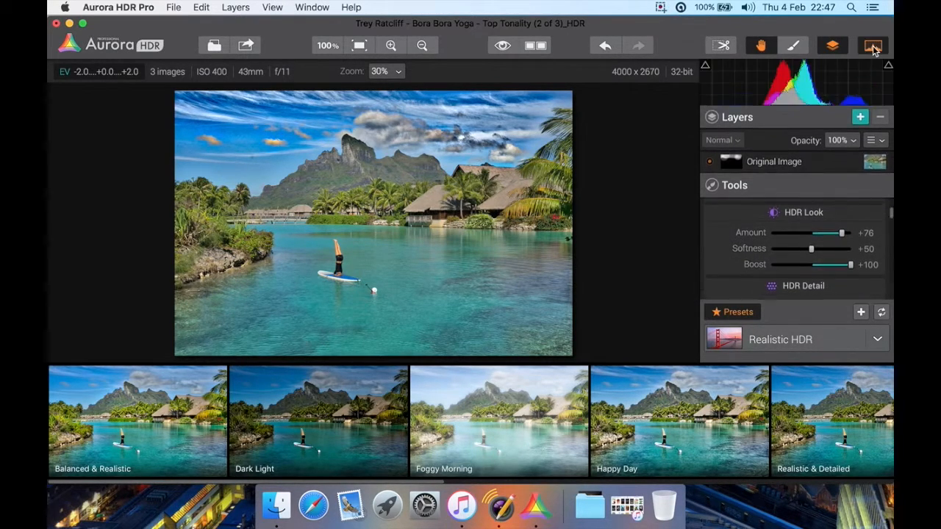
pyautogui.click(872, 46)
pyautogui.click(872, 47)
pyautogui.click(873, 46)
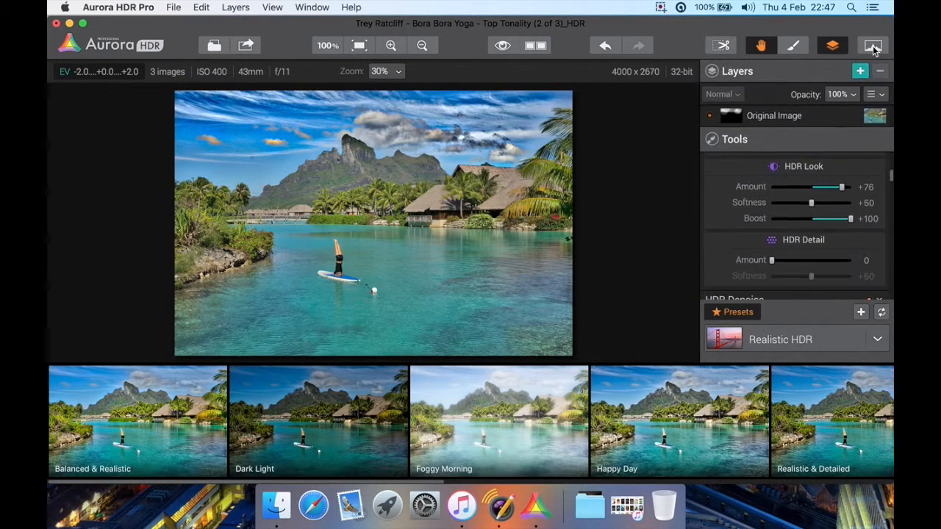
pyautogui.click(872, 47)
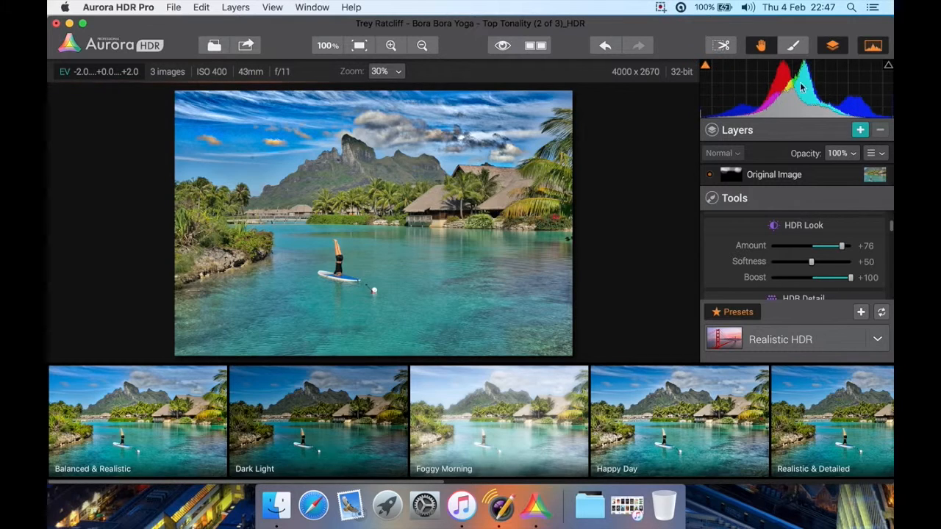
# Preview the histogram's shadow and highlight clipping warnings on the image, and turn both off
pyautogui.click(887, 67)
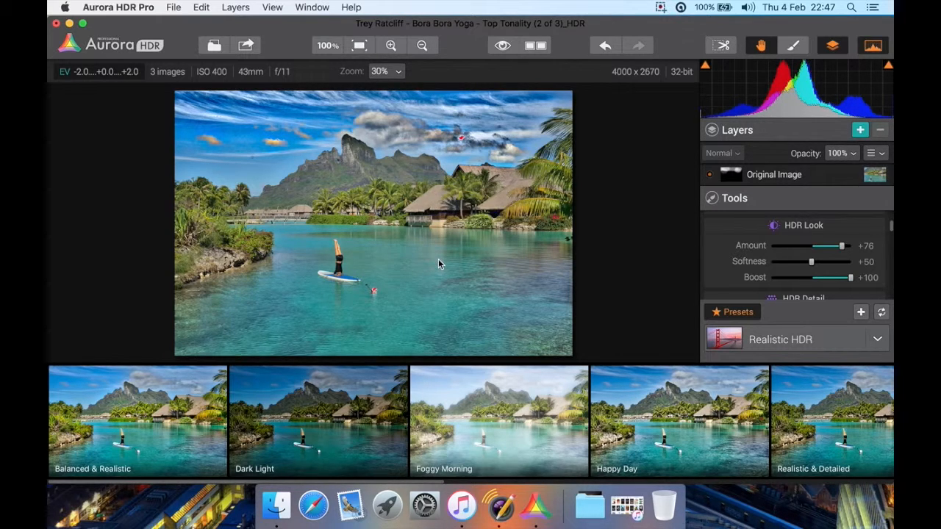
pyautogui.click(705, 66)
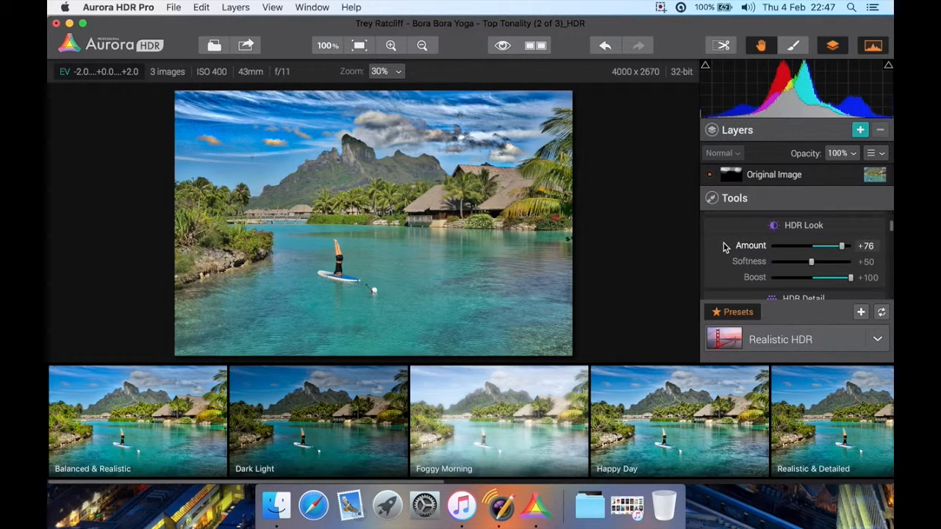
pyautogui.scroll(5, 725, 248)
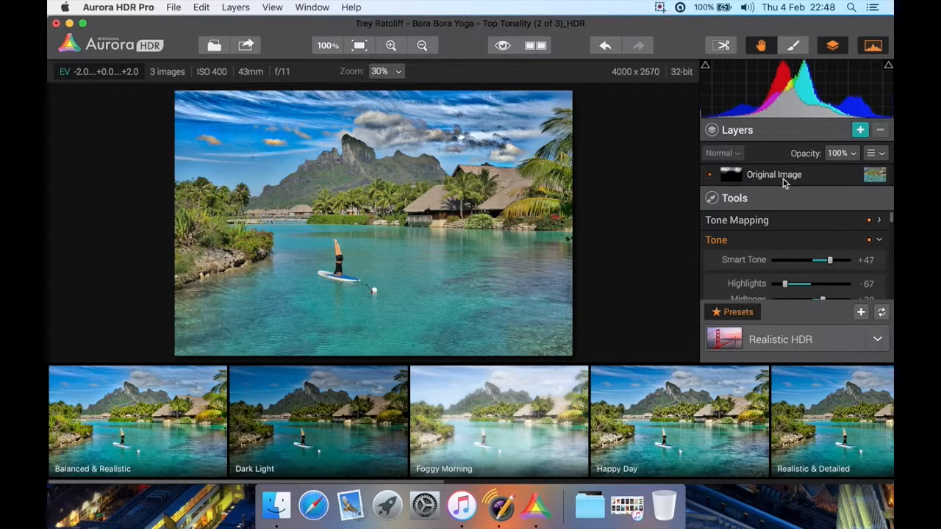
# Toggle the Original Image layer's visibility, and add a new layer above it, keeping the name Layer 1
pyautogui.click(710, 176)
pyautogui.click(710, 177)
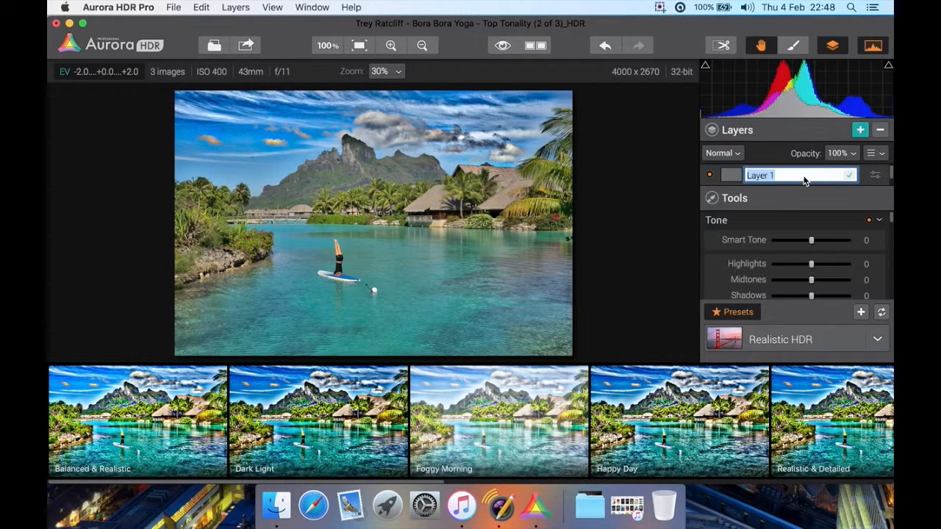
pyautogui.press('Return')
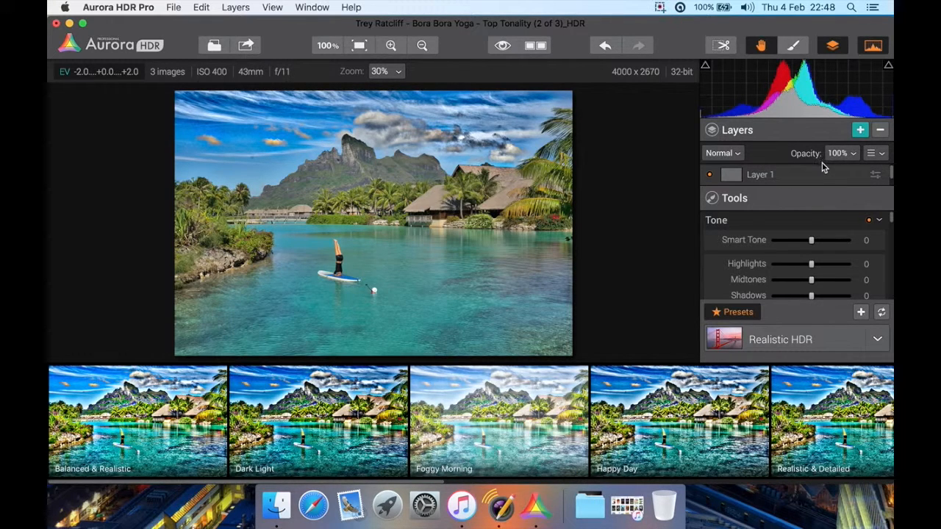
# Look through the layer list from Layer 1 down to the Original Image layer and back
pyautogui.moveTo(891, 172)
pyautogui.mouseDown()
pyautogui.moveTo(890, 183)
pyautogui.moveTo(889, 162)
pyautogui.moveTo(889, 193)
pyautogui.moveTo(888, 154)
pyautogui.moveTo(891, 163)
pyautogui.mouseUp()
pyautogui.moveTo(891, 176); pyautogui.dragTo(891, 191)
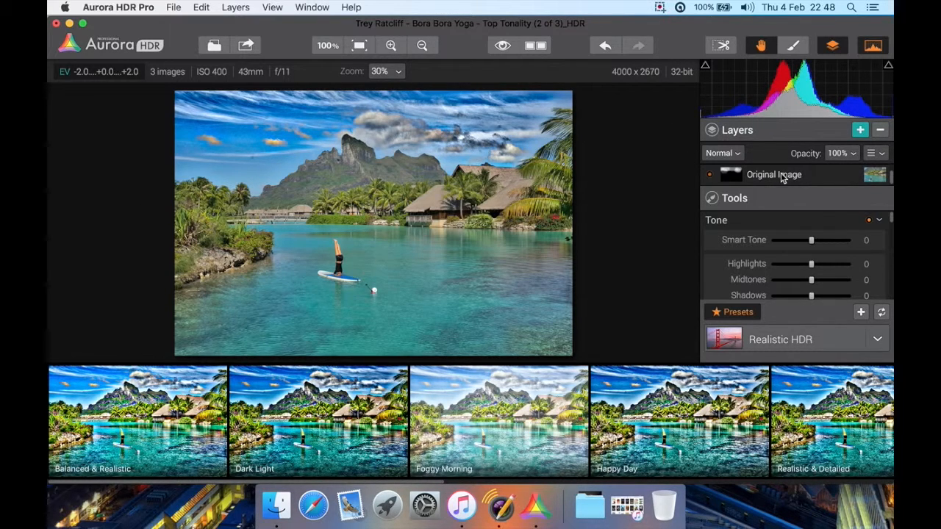
pyautogui.scroll(2, 782, 178)
pyautogui.scroll(-1, 783, 178)
pyautogui.scroll(1, 783, 178)
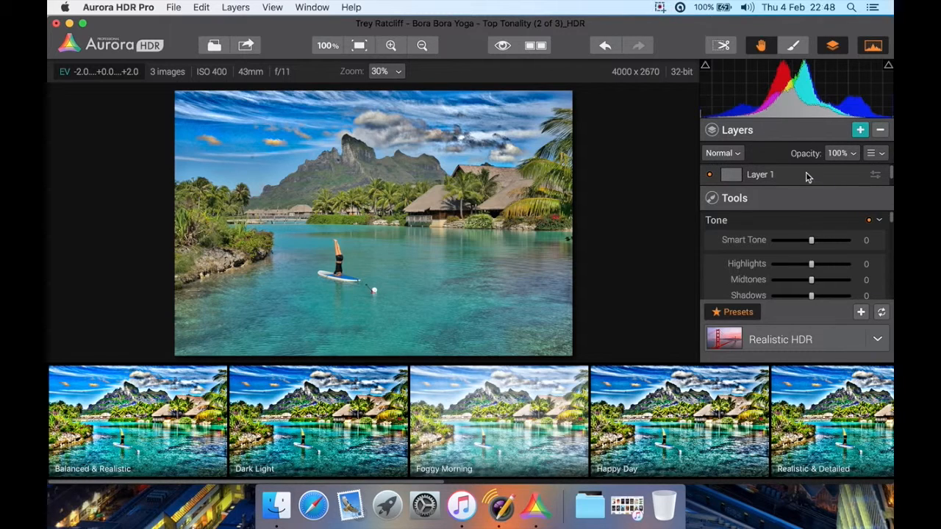
# Try HDR Frame 0 (EV -2.0) as Layer 1's source image, and restore Previous Layer as its source
pyautogui.rightClick(801, 179)
pyautogui.moveTo(782, 183)
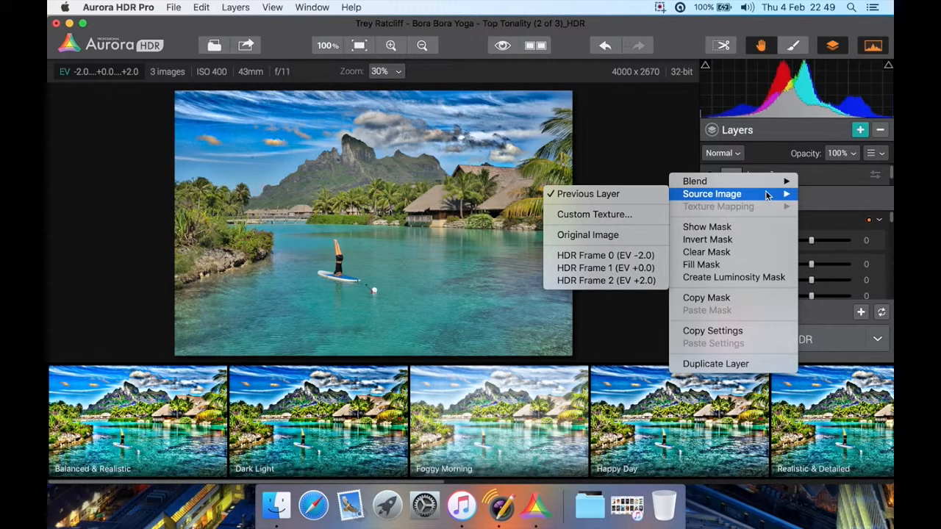
pyautogui.click(621, 257)
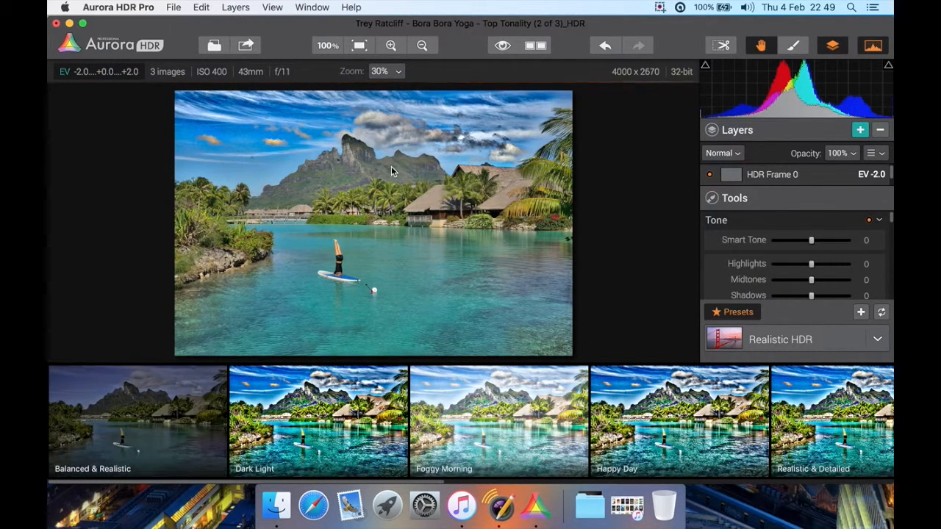
pyautogui.rightClick(767, 178)
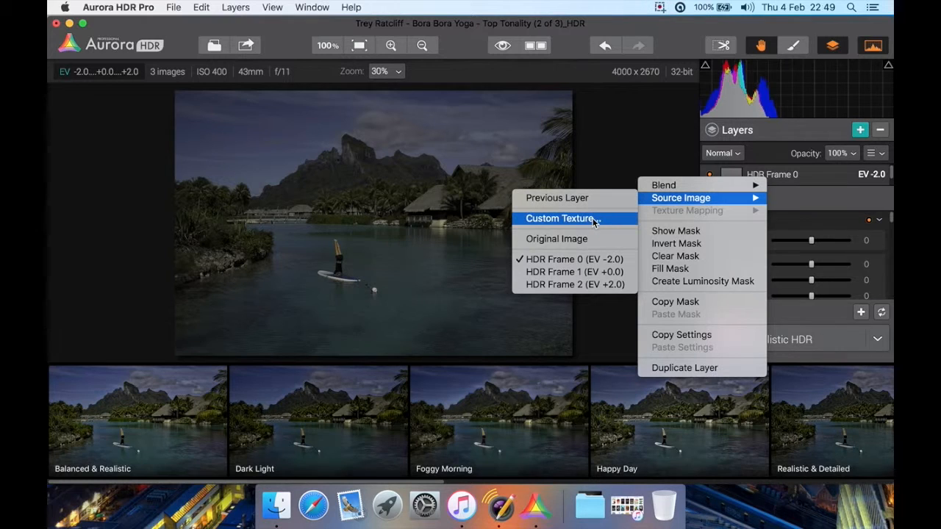
pyautogui.click(556, 197)
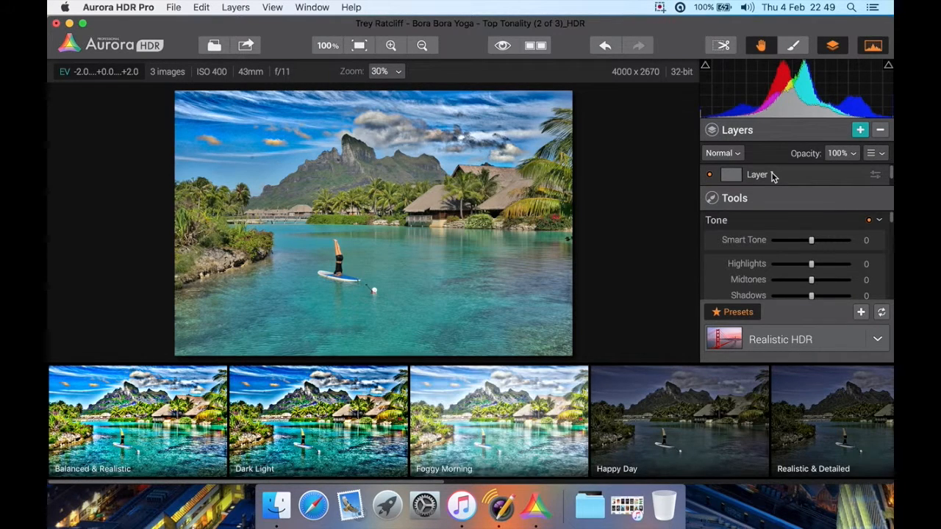
# Look through the blend modes for Layer 1, keeping Normal, and view the additional layer options
pyautogui.click(737, 154)
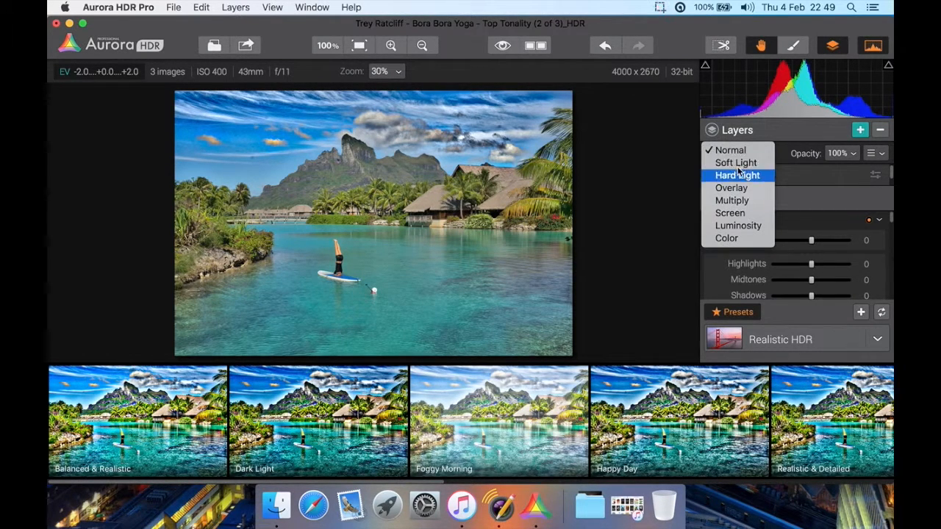
pyautogui.click(792, 150)
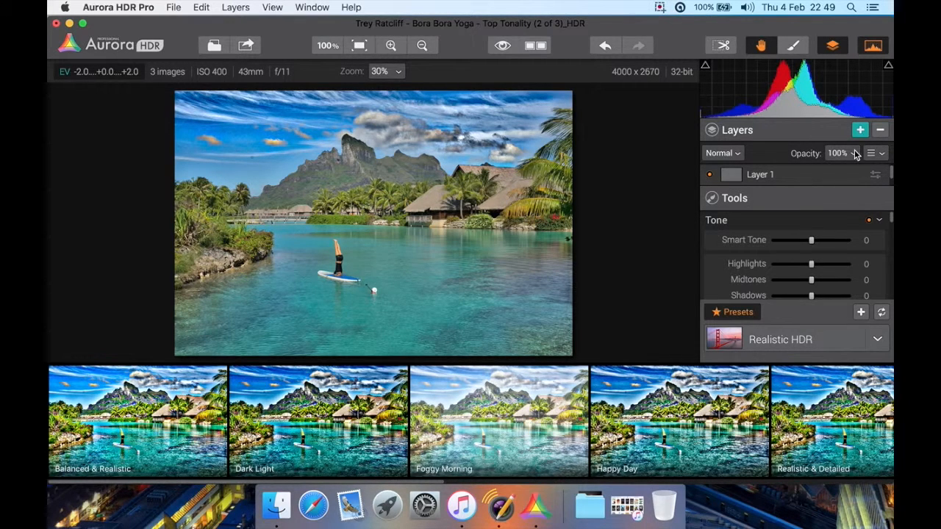
pyautogui.click(876, 154)
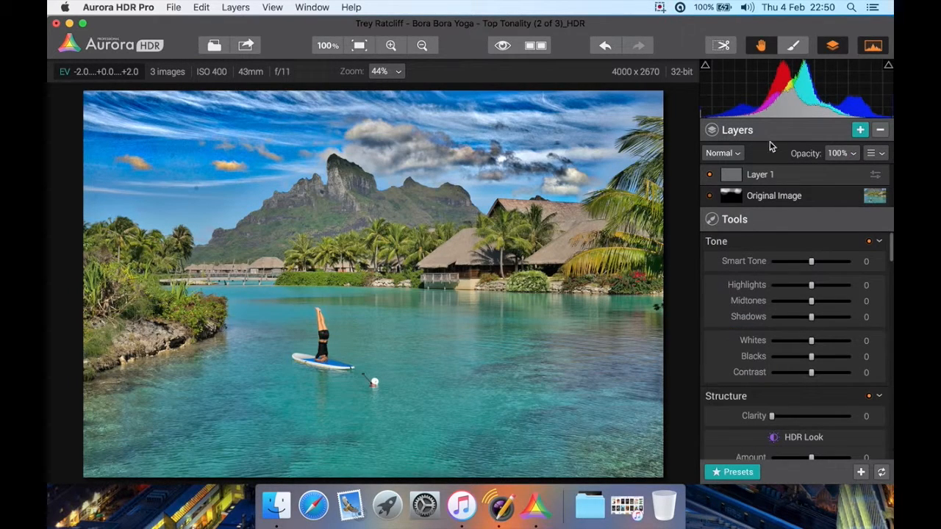
# Hide the layer list and expand the window to full screen to give the tools more room
pyautogui.click(832, 46)
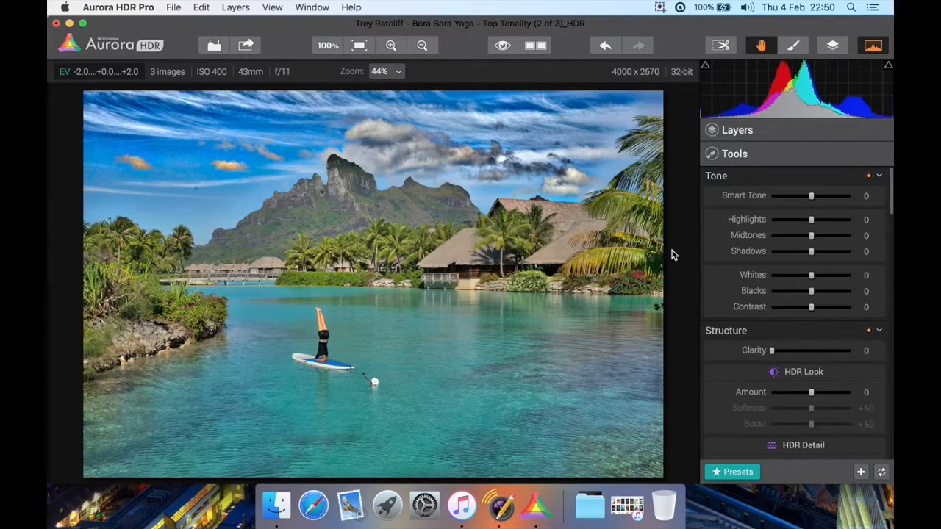
pyautogui.click(83, 25)
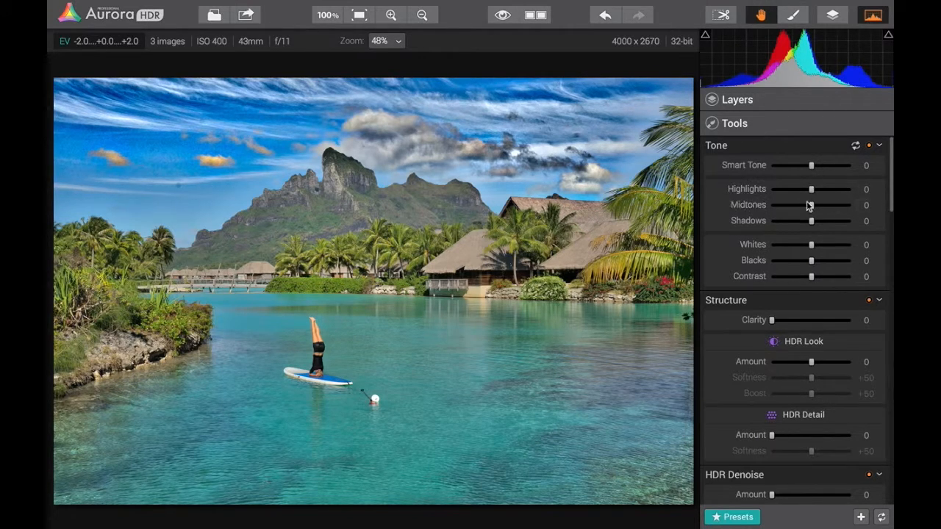
# Set the Smart Tone to +23 under Tone and the Clarity to +24 under Structure
pyautogui.moveTo(812, 166); pyautogui.dragTo(836, 168)
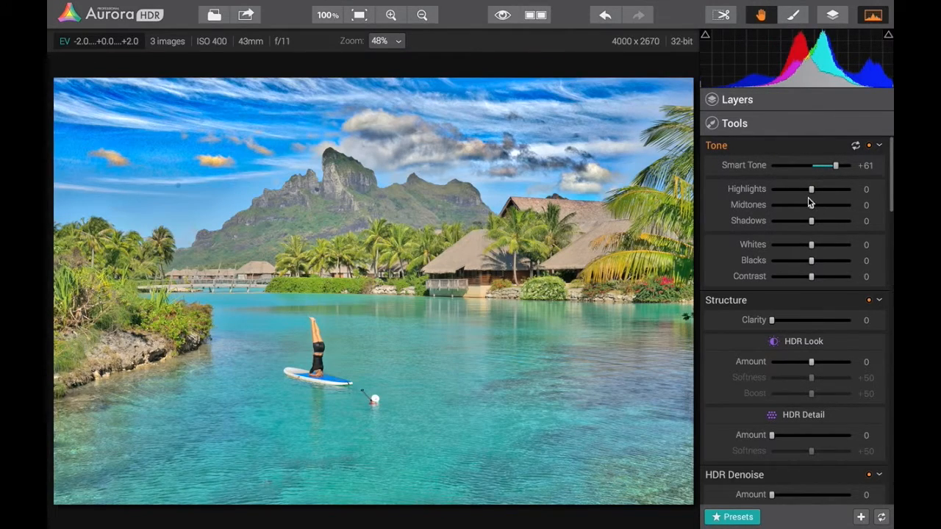
pyautogui.moveTo(836, 166); pyautogui.dragTo(821, 169)
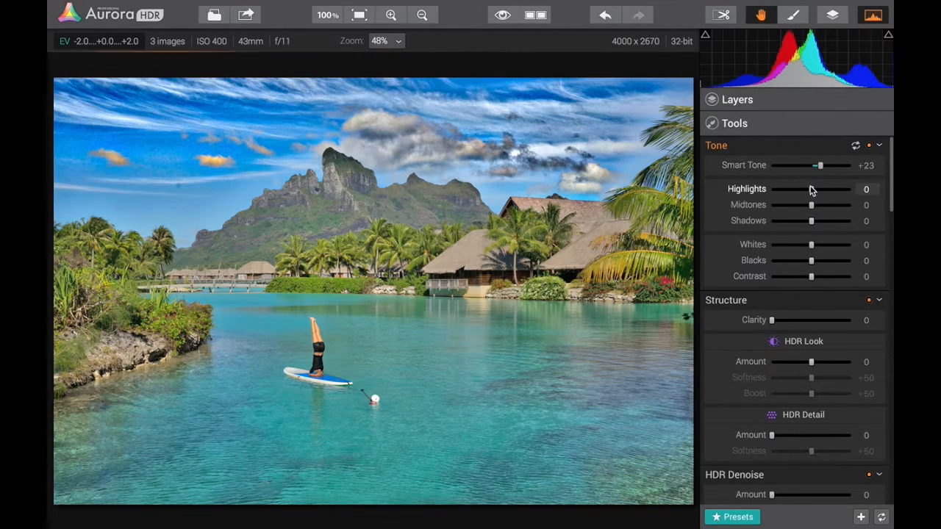
pyautogui.scroll(-3, 742, 234)
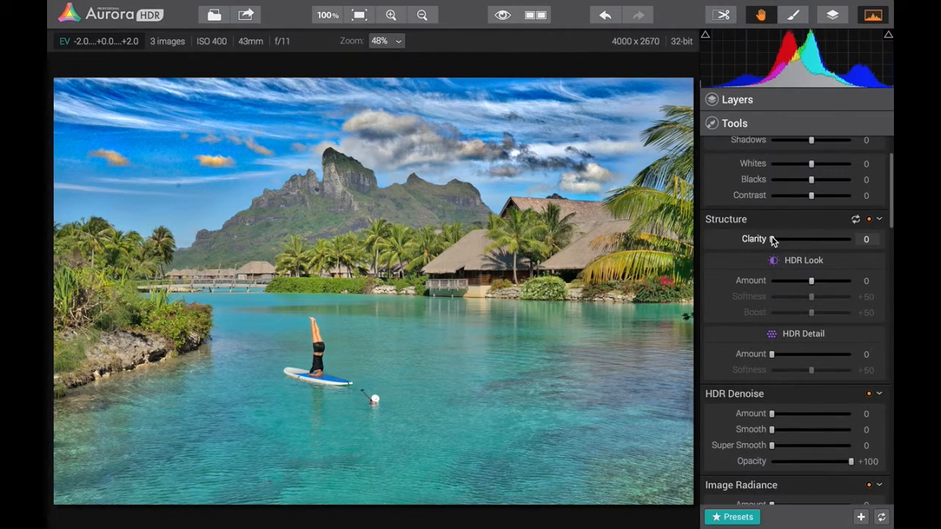
pyautogui.moveTo(772, 240); pyautogui.dragTo(825, 242)
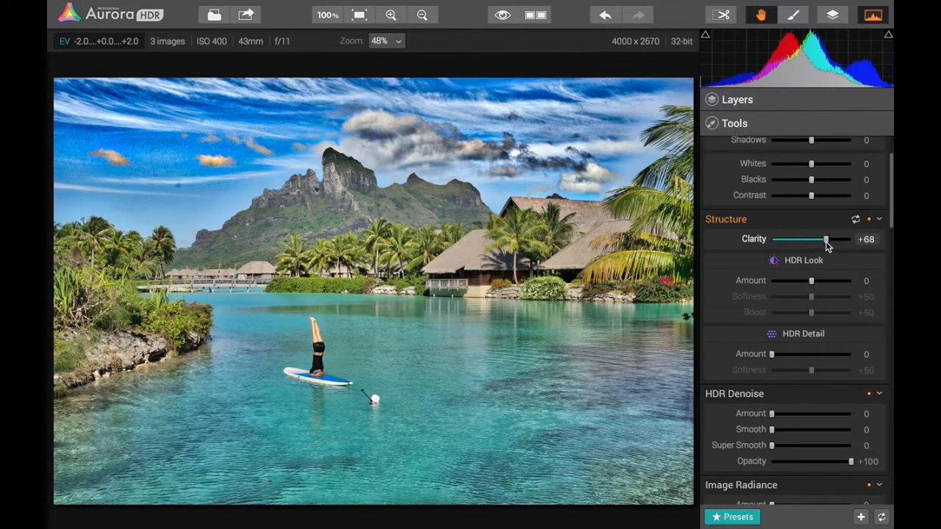
pyautogui.moveTo(827, 244); pyautogui.dragTo(792, 245)
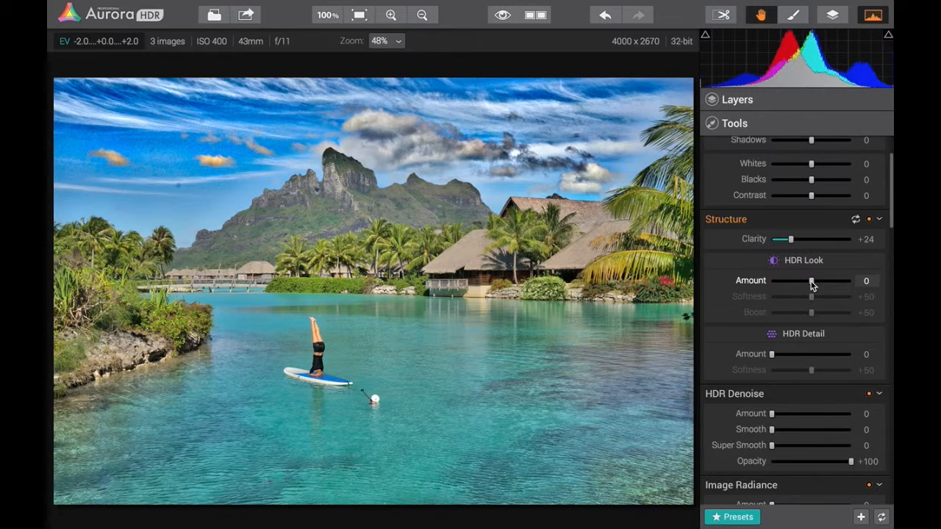
# Set the HDR Look Amount to +40 and the HDR Detail Amount to +58 under Structure
pyautogui.moveTo(812, 286); pyautogui.dragTo(847, 291)
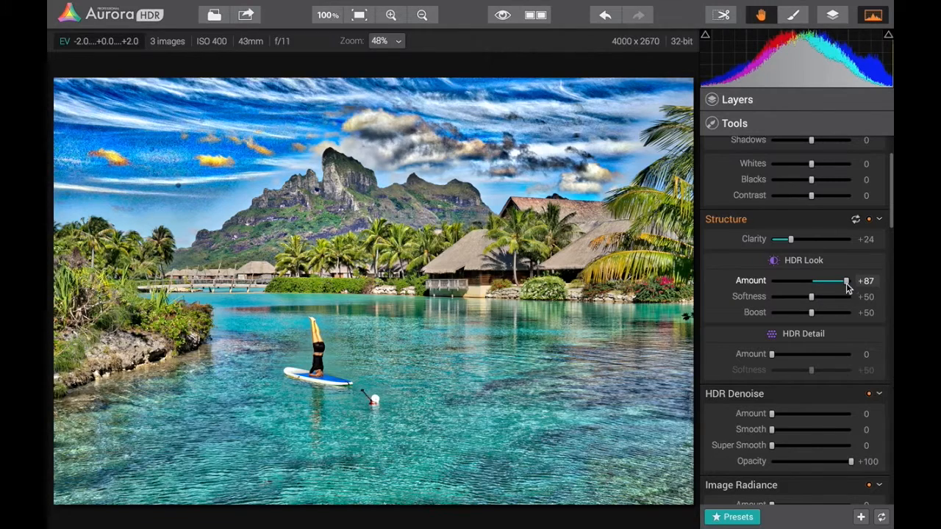
pyautogui.moveTo(846, 281); pyautogui.dragTo(827, 282)
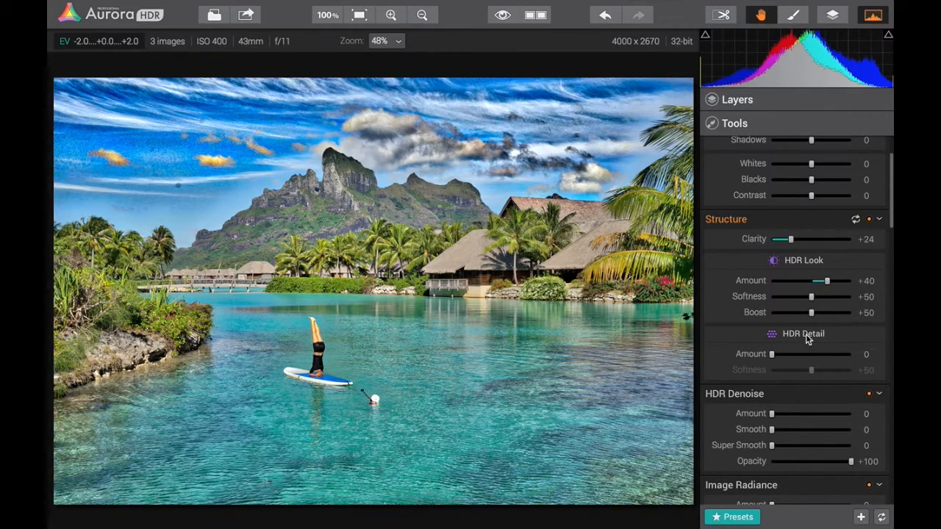
pyautogui.moveTo(771, 354); pyautogui.dragTo(821, 357)
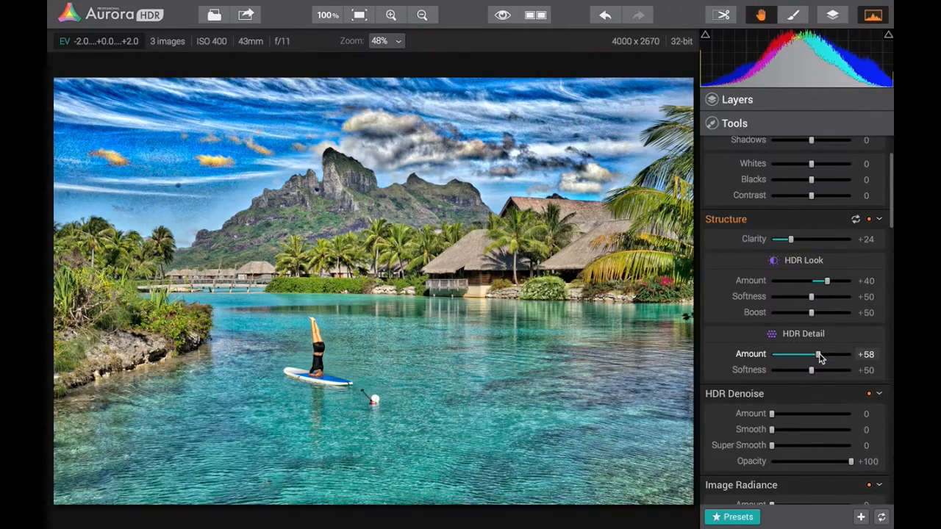
# Turn off the HDR Denoise adjustment
pyautogui.scroll(-5, 757, 360)
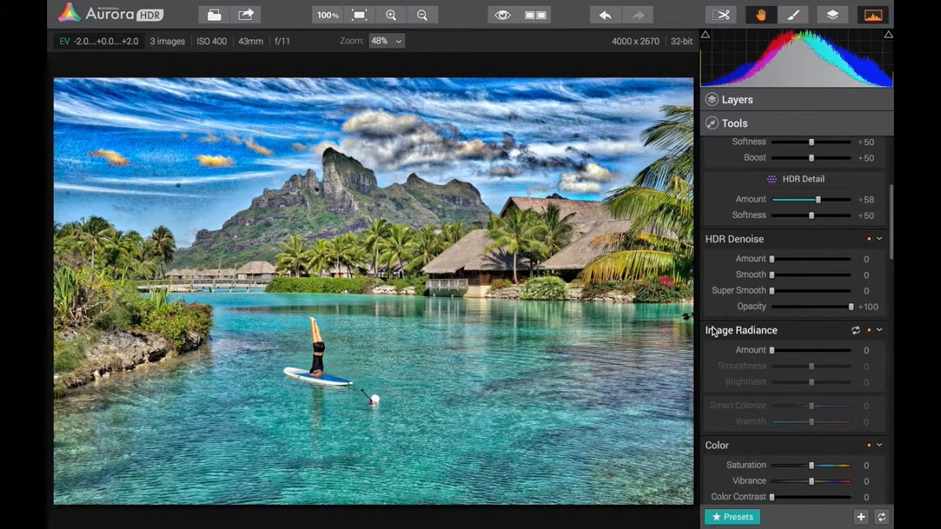
pyautogui.click(869, 240)
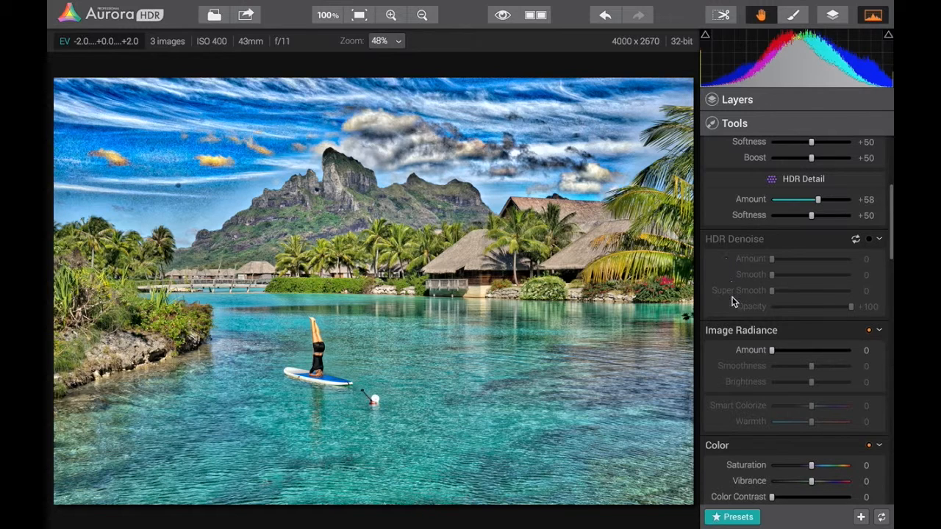
# Set the Image Radiance Amount to +19, Smart Colorize to -62 and Warmth to +69
pyautogui.scroll(-3, 730, 300)
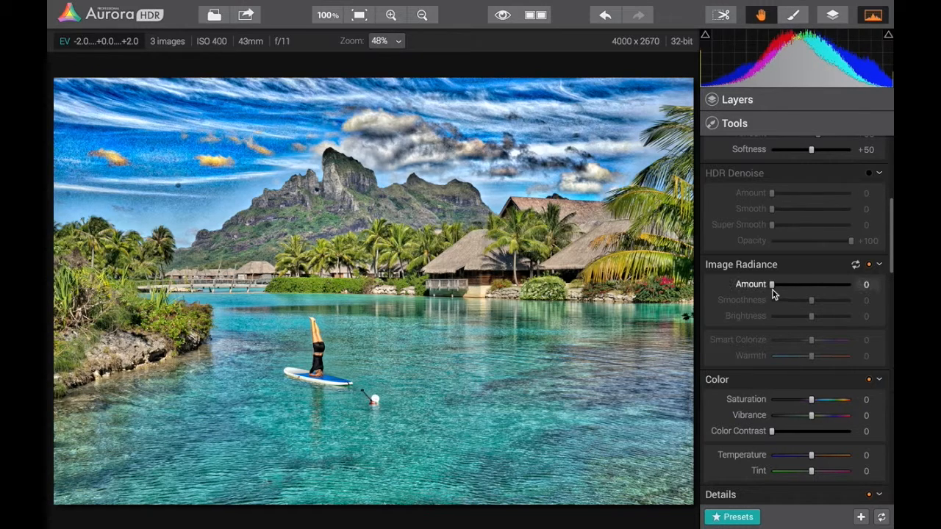
pyautogui.moveTo(773, 288); pyautogui.dragTo(795, 285)
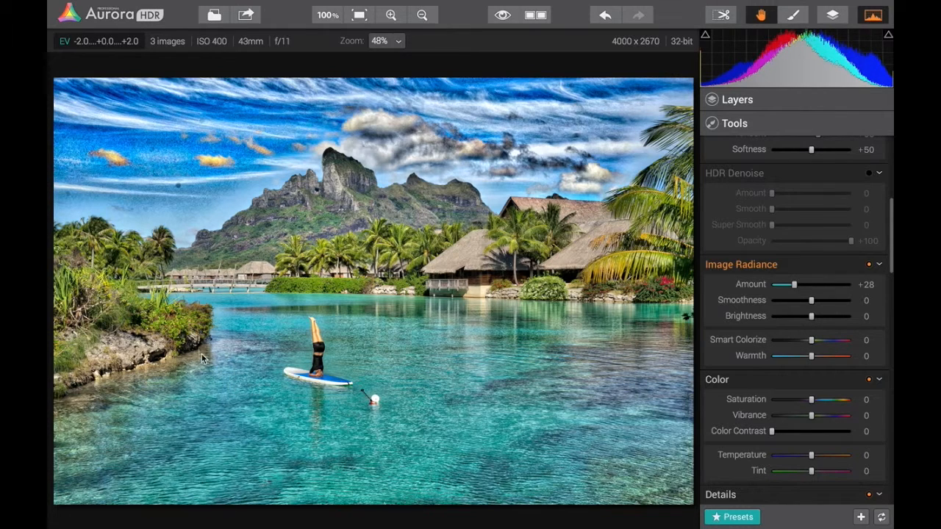
pyautogui.moveTo(793, 285)
pyautogui.mouseDown()
pyautogui.moveTo(826, 285)
pyautogui.moveTo(786, 283)
pyautogui.mouseUp()
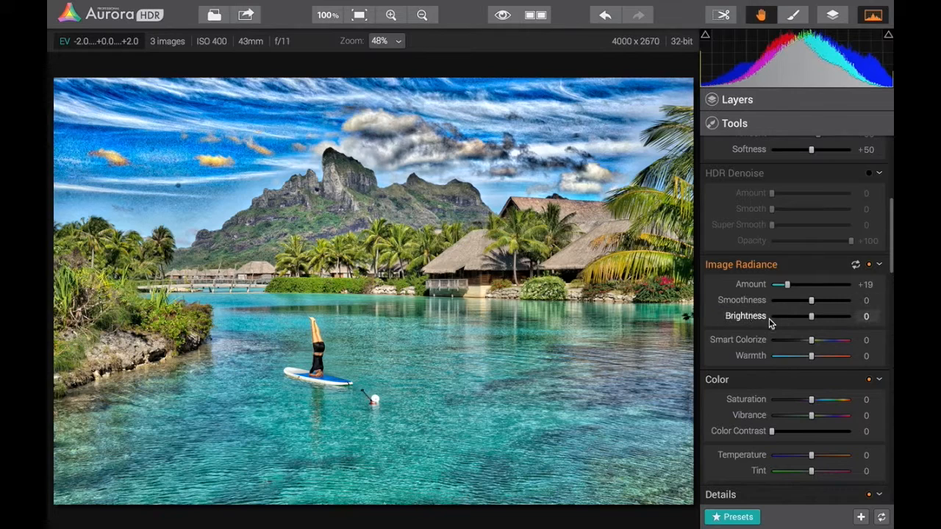
pyautogui.scroll(-2, 737, 340)
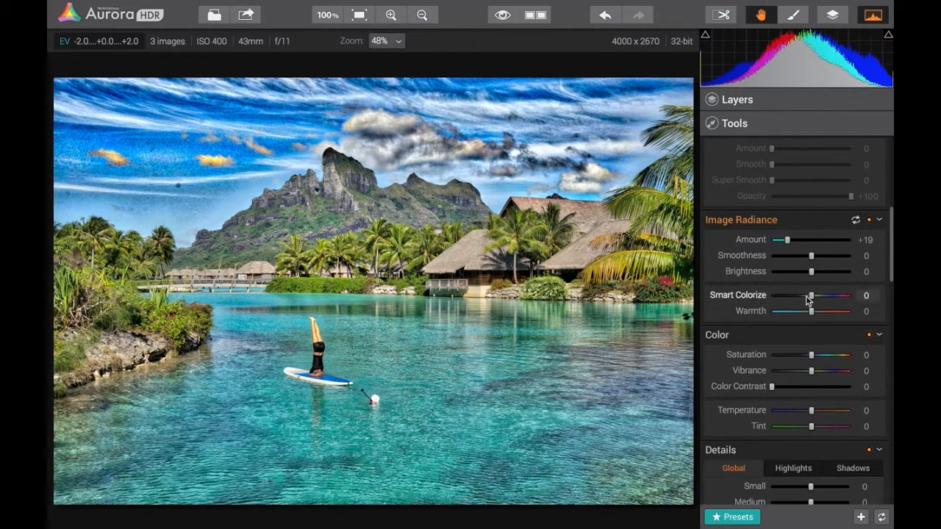
pyautogui.moveTo(810, 295); pyautogui.dragTo(839, 317)
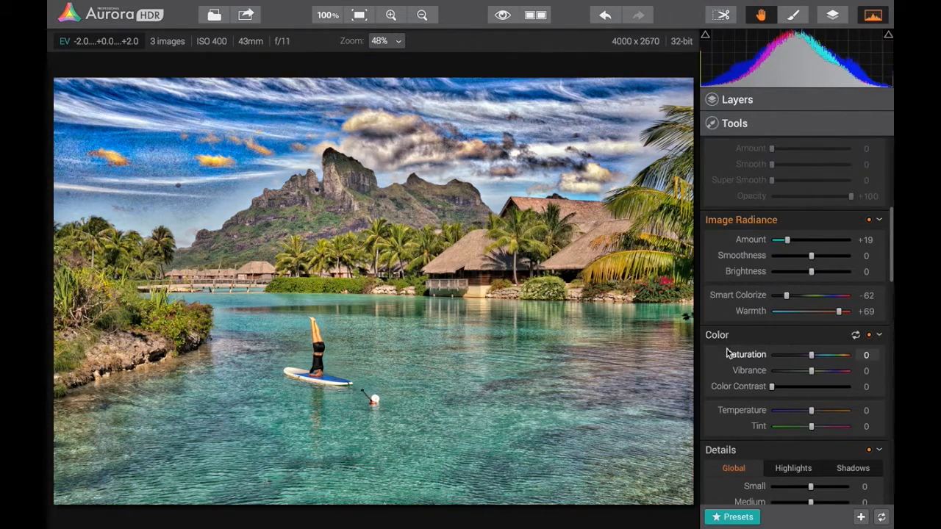
# Set the Color adjustment's Saturation to +18, Vibrance to +54 and Color Contrast to +16
pyautogui.scroll(-1, 728, 355)
pyautogui.moveTo(811, 325); pyautogui.dragTo(833, 340)
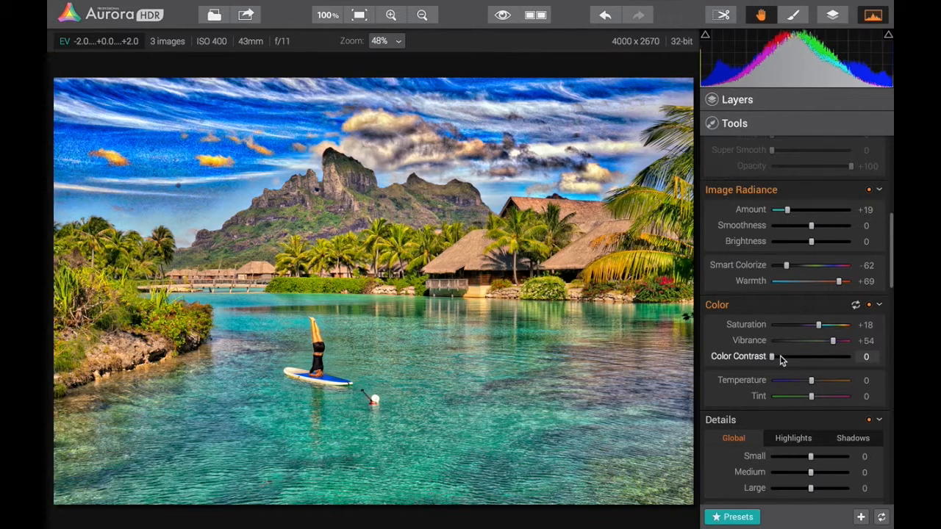
pyautogui.moveTo(773, 357); pyautogui.dragTo(786, 357)
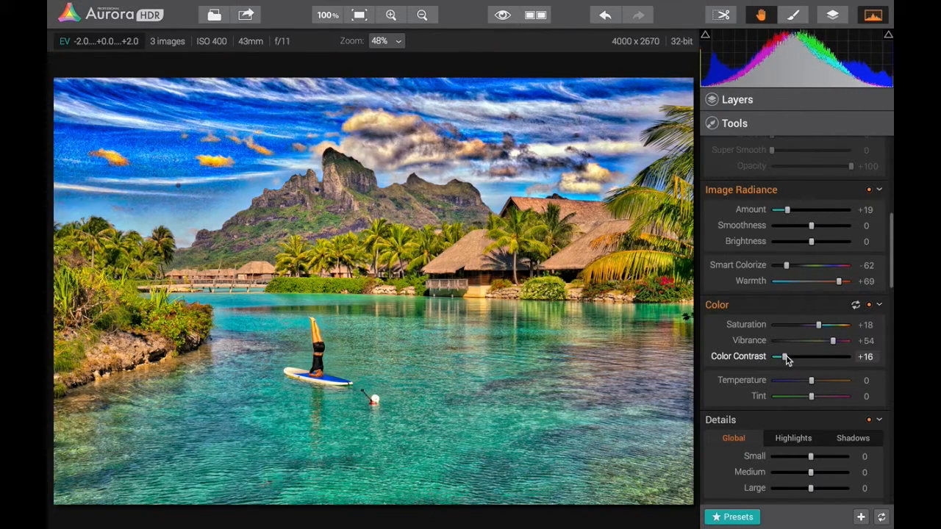
# Set the color Temperature to +17, and try a Tint of -8 before resetting the Tint to 0
pyautogui.scroll(-1, 751, 356)
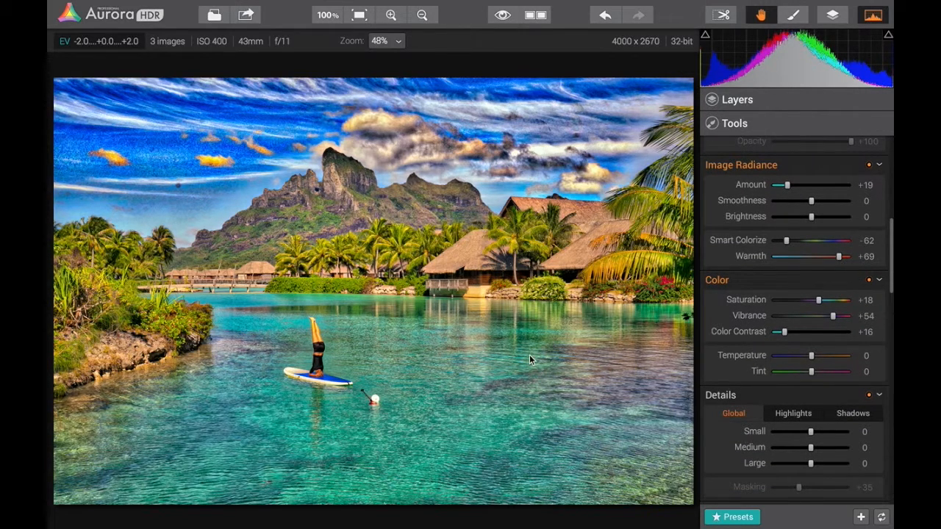
pyautogui.scroll(-2, 757, 370)
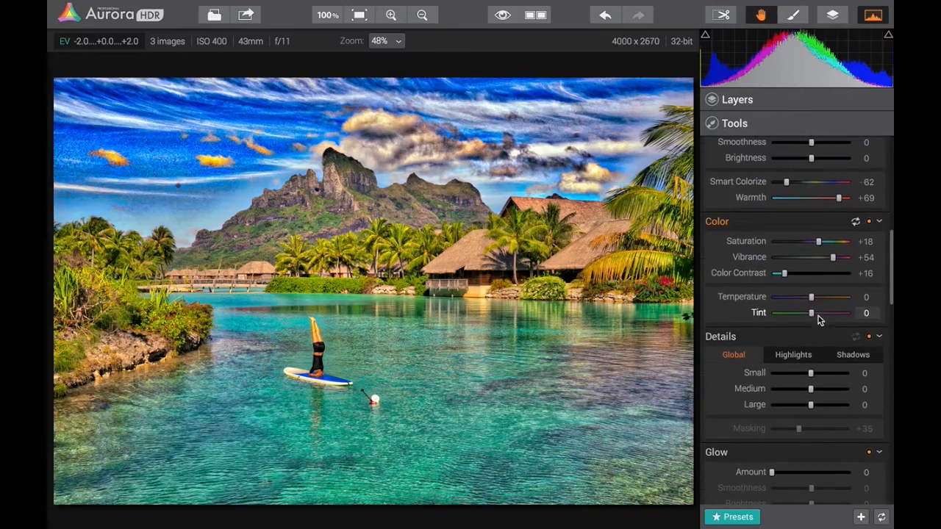
pyautogui.moveTo(812, 297); pyautogui.dragTo(807, 316)
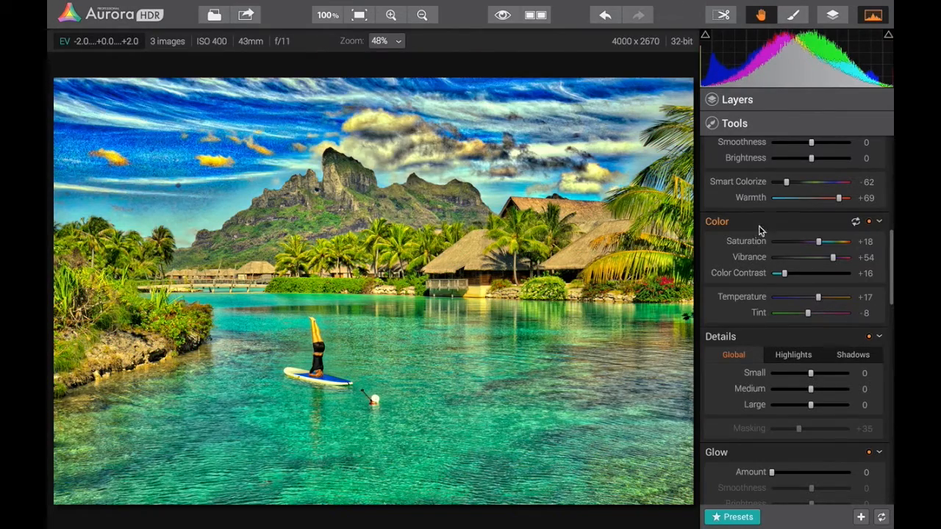
pyautogui.doubleClick(761, 315)
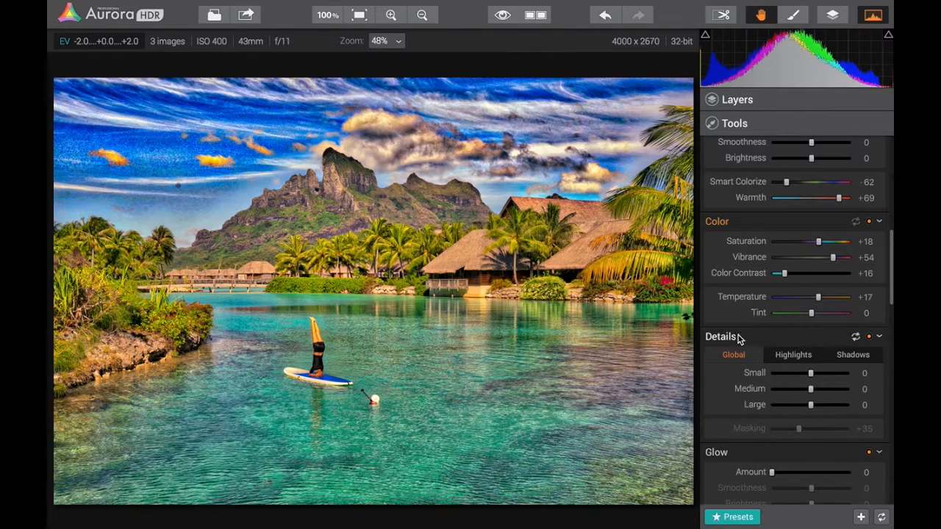
# Set the Global Details to Small -40, Medium +17, Large +26 and Masking +46, and check the separate Highlights detail settings
pyautogui.scroll(-3, 734, 339)
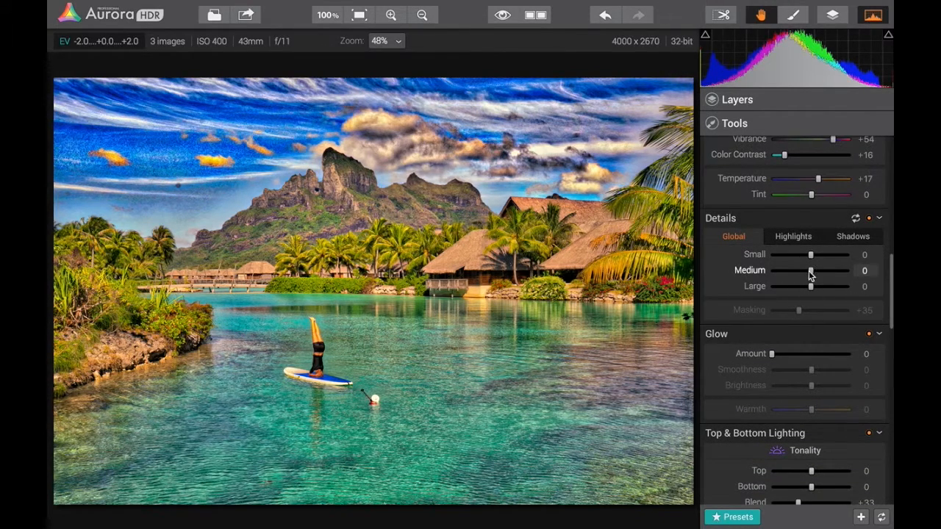
pyautogui.moveTo(811, 274); pyautogui.dragTo(794, 254)
pyautogui.moveTo(811, 286); pyautogui.dragTo(807, 310)
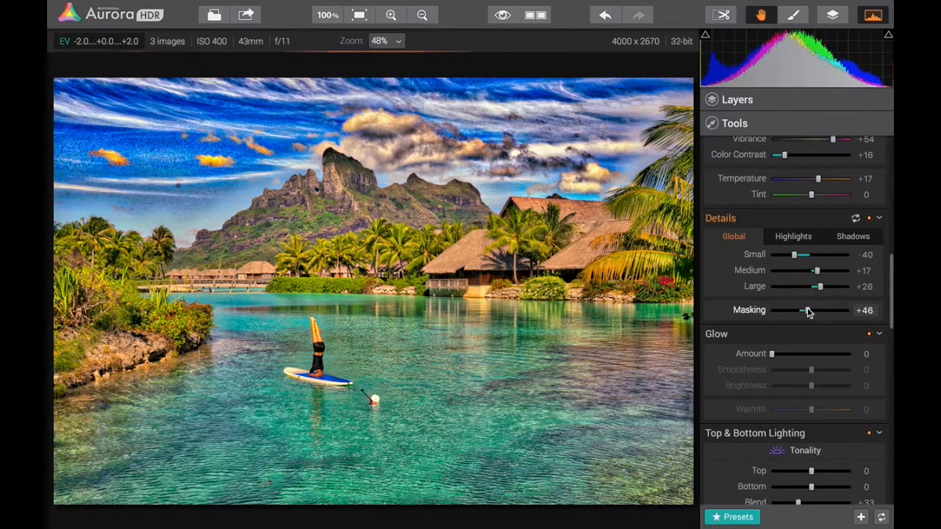
pyautogui.click(798, 237)
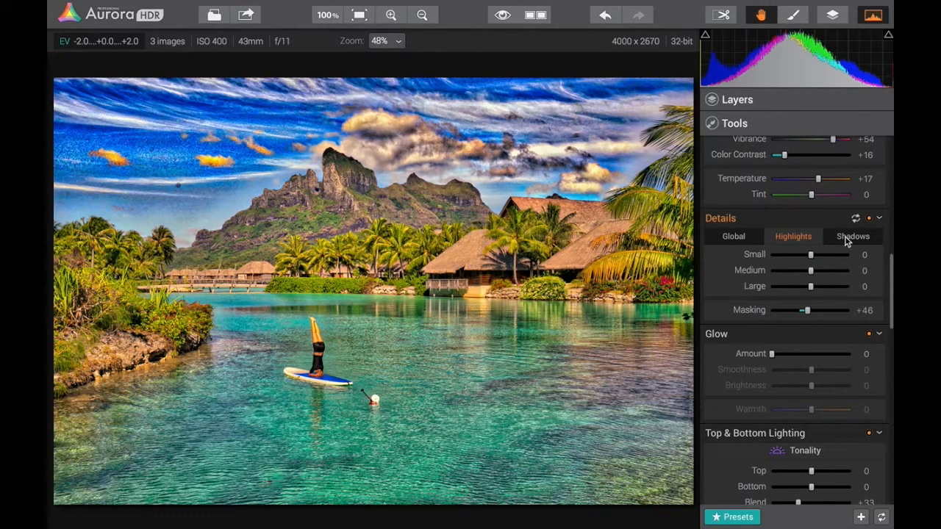
pyautogui.click(744, 238)
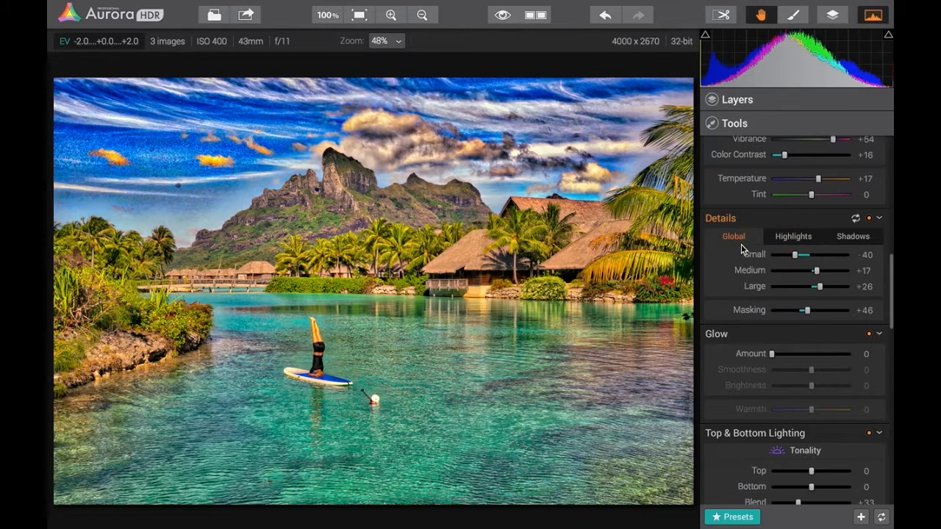
pyautogui.scroll(-3, 800, 243)
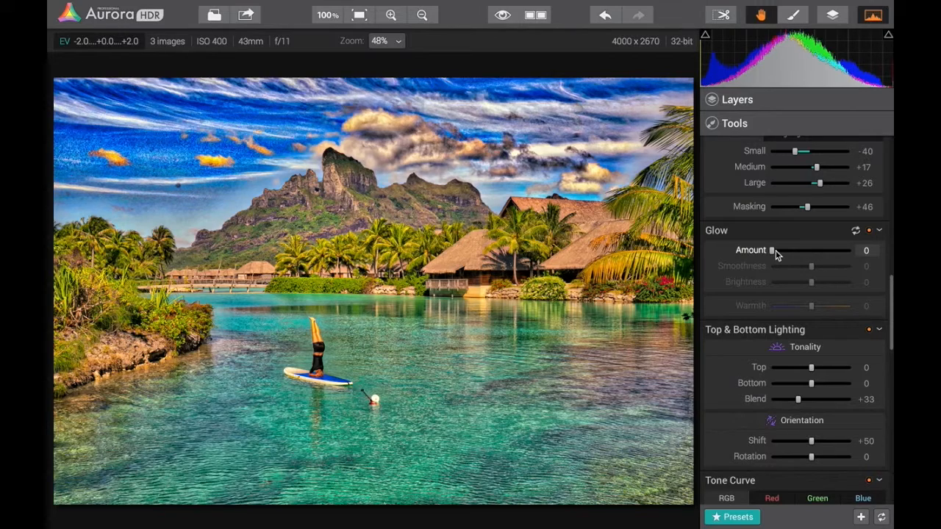
# Try a Glow Amount of +63, and settle the Glow Amount at +17
pyautogui.moveTo(772, 250); pyautogui.dragTo(820, 251)
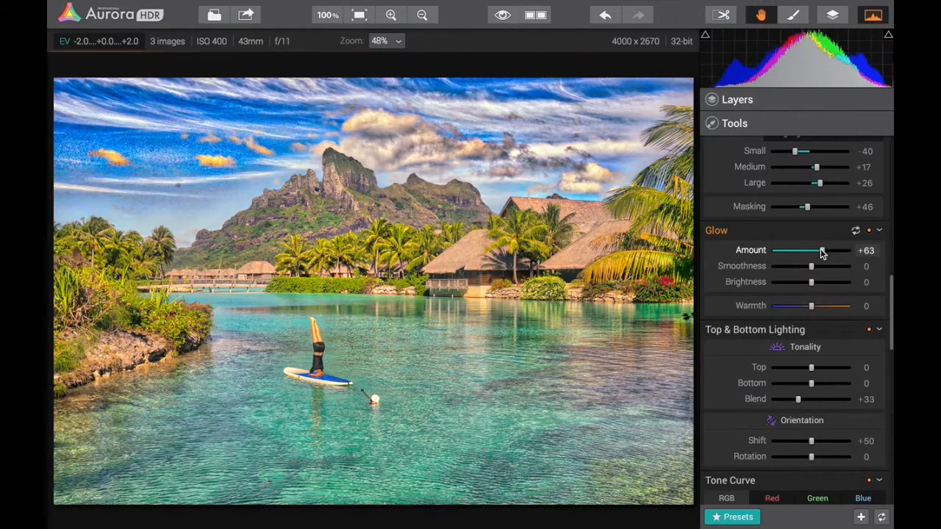
pyautogui.moveTo(821, 252); pyautogui.dragTo(784, 252)
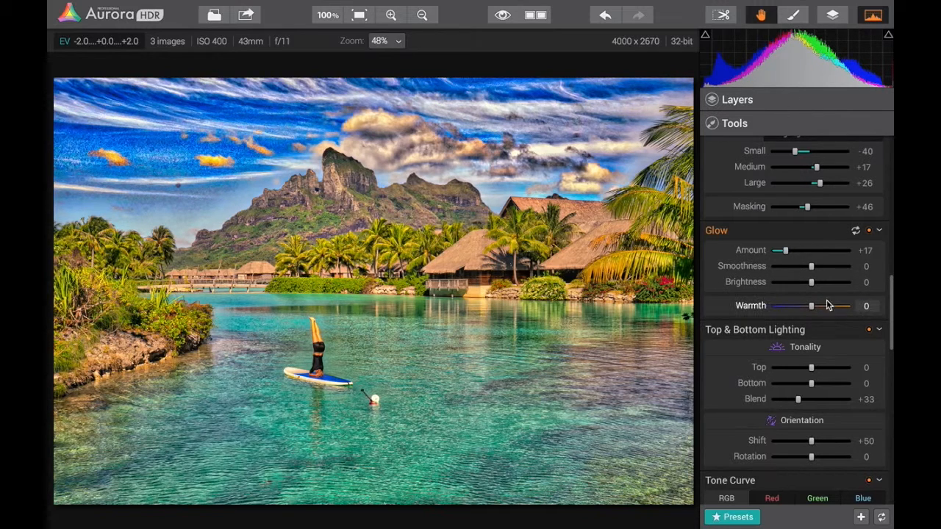
# Set the Top & Bottom Lighting to Top +48, Bottom -94, Shift +25 and Rotation -1
pyautogui.scroll(-3, 748, 370)
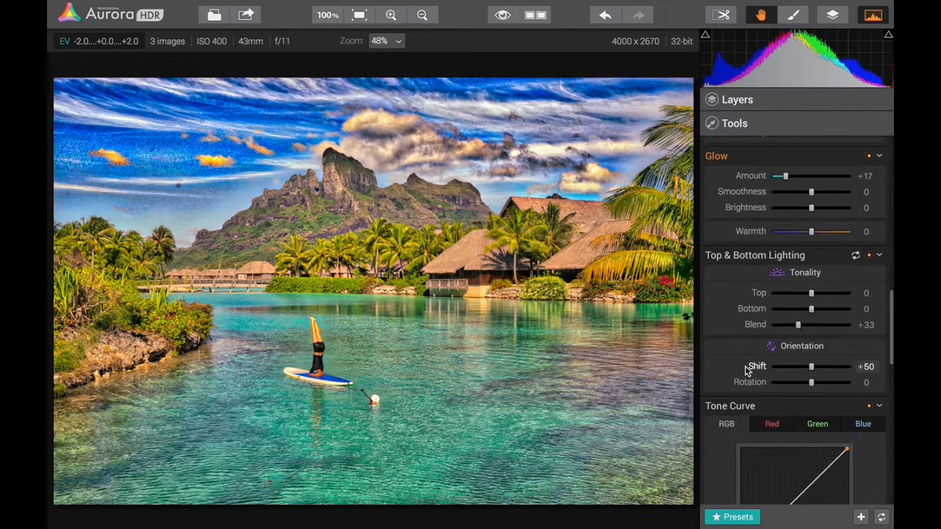
pyautogui.scroll(-3, 748, 369)
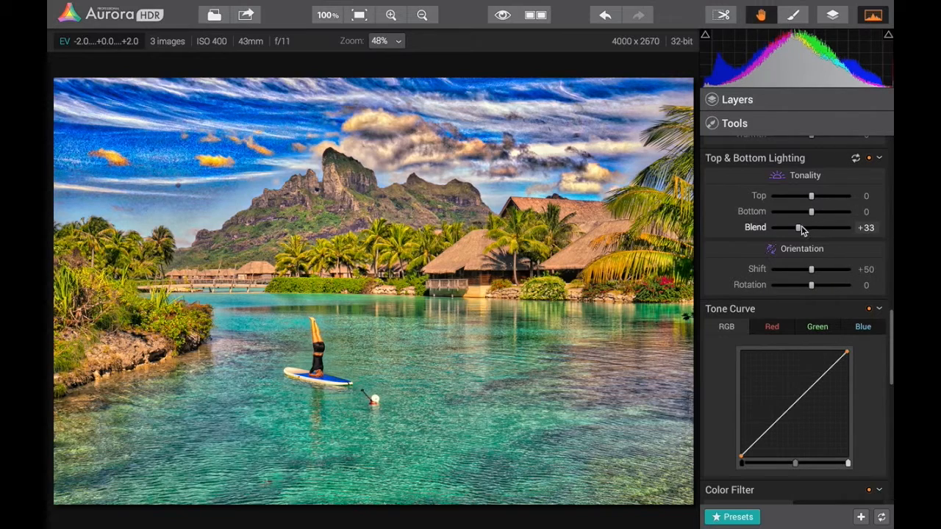
pyautogui.moveTo(812, 274)
pyautogui.mouseDown()
pyautogui.moveTo(796, 269)
pyautogui.moveTo(850, 269)
pyautogui.moveTo(779, 278)
pyautogui.moveTo(811, 273)
pyautogui.moveTo(794, 278)
pyautogui.moveTo(821, 290)
pyautogui.moveTo(794, 290)
pyautogui.moveTo(811, 279)
pyautogui.mouseUp()
pyautogui.moveTo(811, 195); pyautogui.dragTo(773, 213)
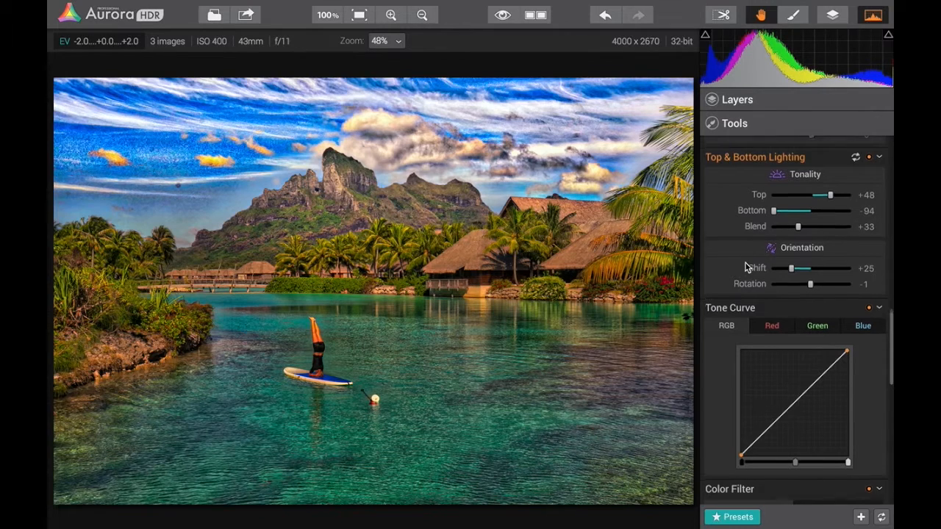
# Examine the Tone Curve's separate Red, Green and Blue channel curves, and return to the RGB curve
pyautogui.scroll(-1, 750, 269)
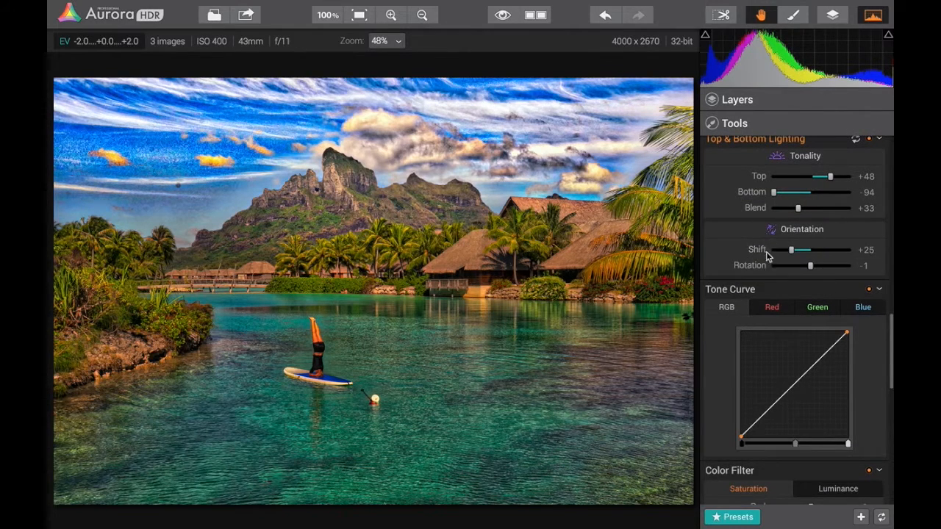
pyautogui.scroll(-1, 709, 294)
pyautogui.scroll(-4, 702, 300)
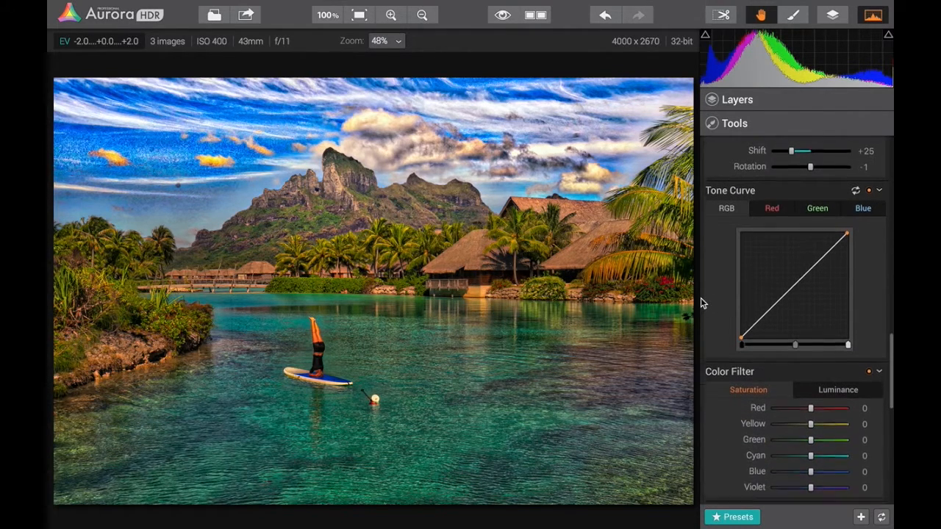
pyautogui.scroll(-1, 717, 284)
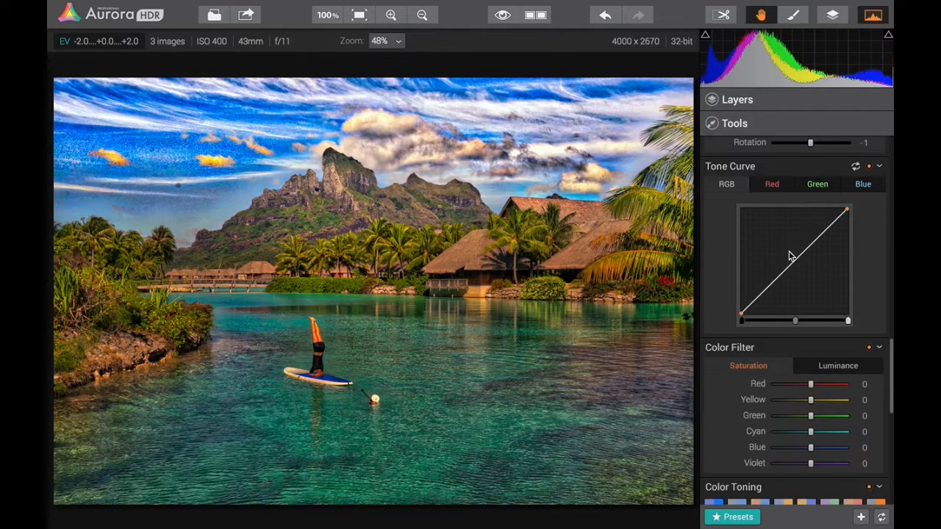
pyautogui.click(779, 190)
pyautogui.click(813, 188)
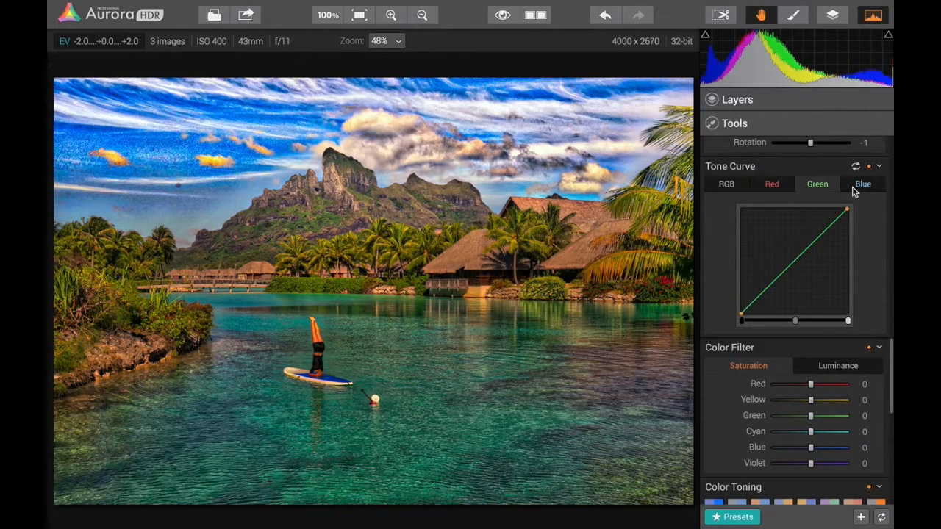
pyautogui.click(854, 190)
pyautogui.click(717, 183)
# Check the Color Filter's Luminance settings, and set its Saturation to Cyan +62 and Blue +30
pyautogui.scroll(-4, 727, 243)
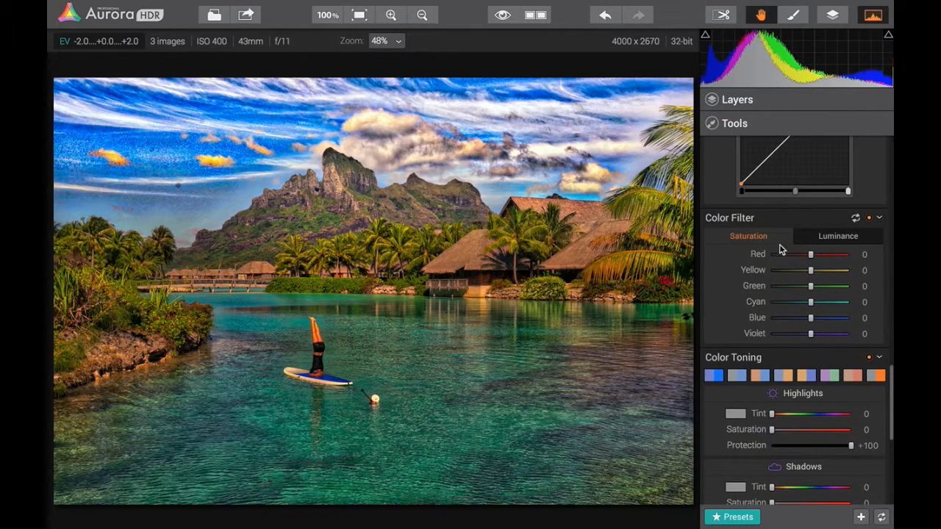
pyautogui.click(825, 242)
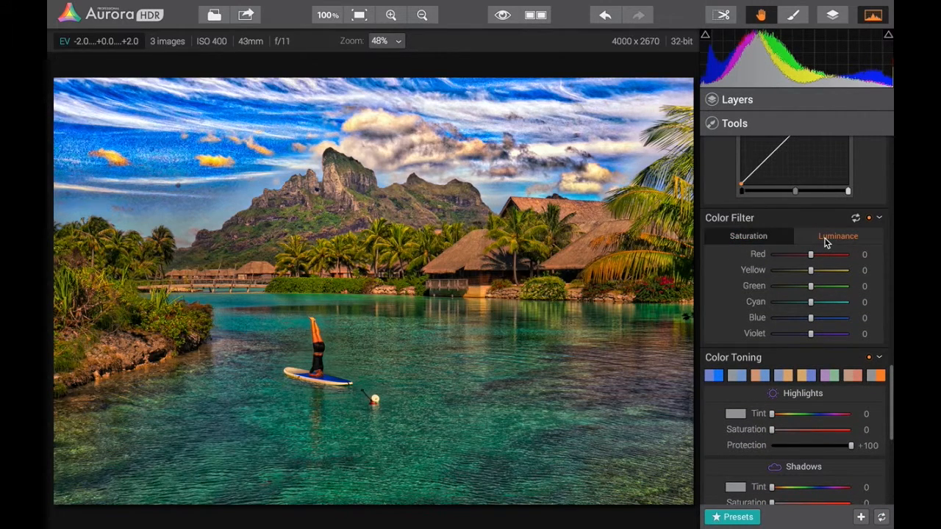
pyautogui.click(758, 236)
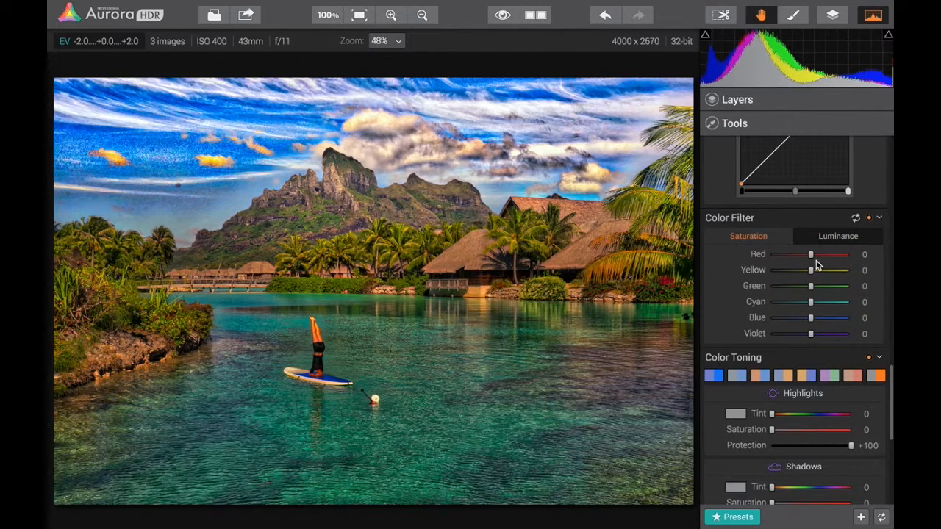
pyautogui.moveTo(811, 303); pyautogui.dragTo(835, 304)
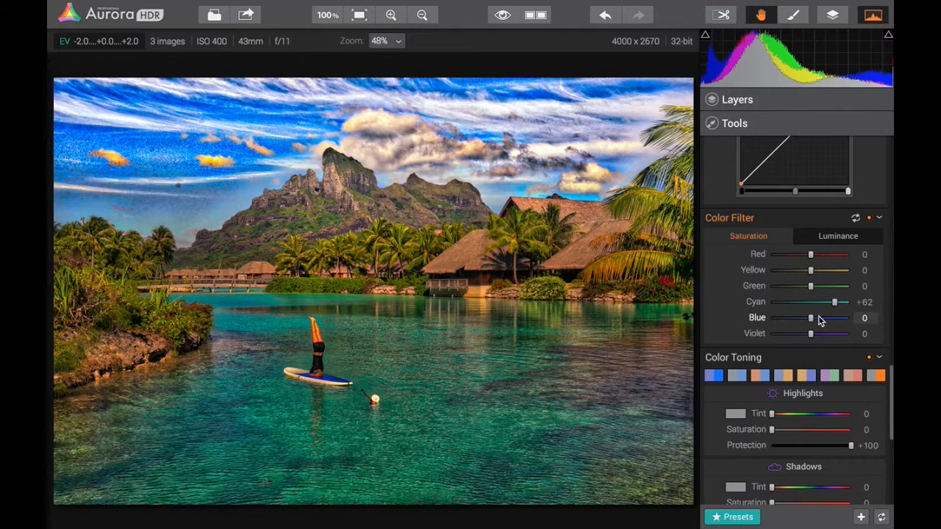
pyautogui.moveTo(811, 320); pyautogui.dragTo(821, 321)
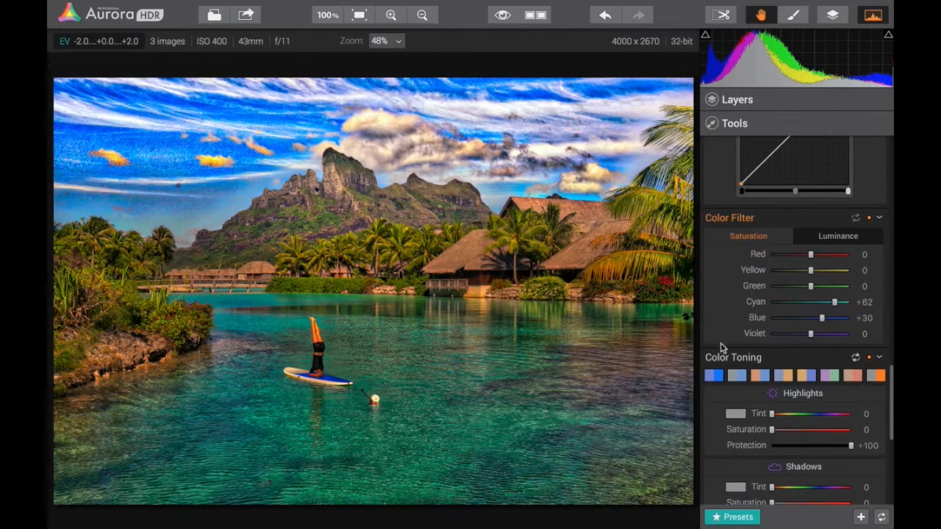
# Try several Color Toning swatches, and apply the one with purple highlights and green shadows
pyautogui.scroll(-3, 735, 319)
pyautogui.scroll(-1, 737, 319)
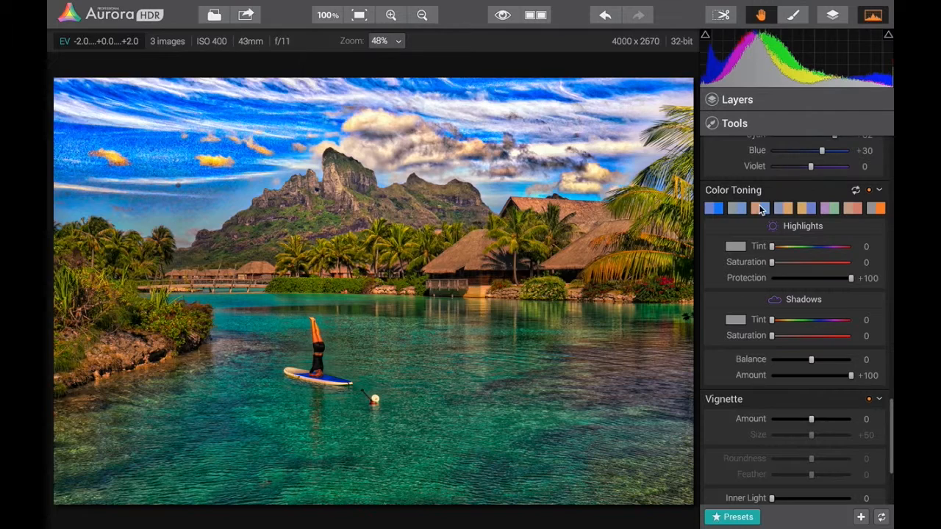
pyautogui.click(760, 209)
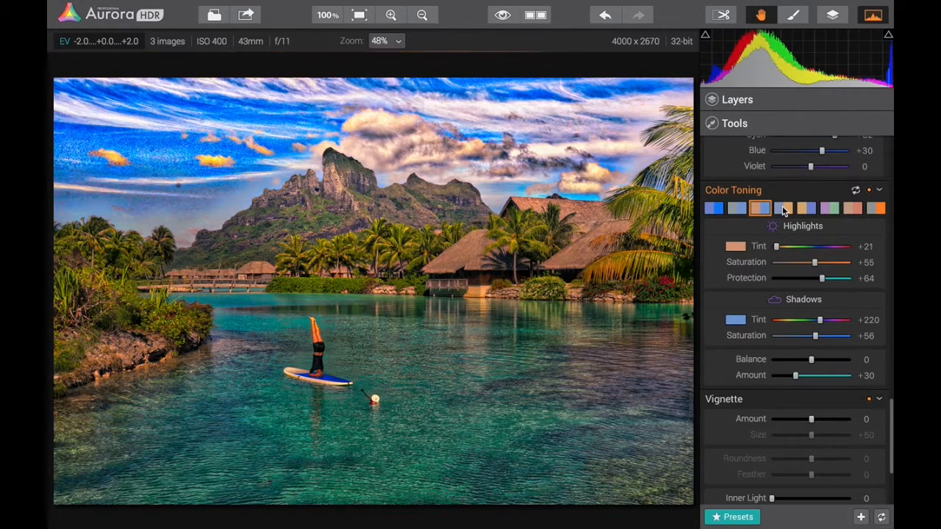
pyautogui.click(786, 210)
pyautogui.click(825, 212)
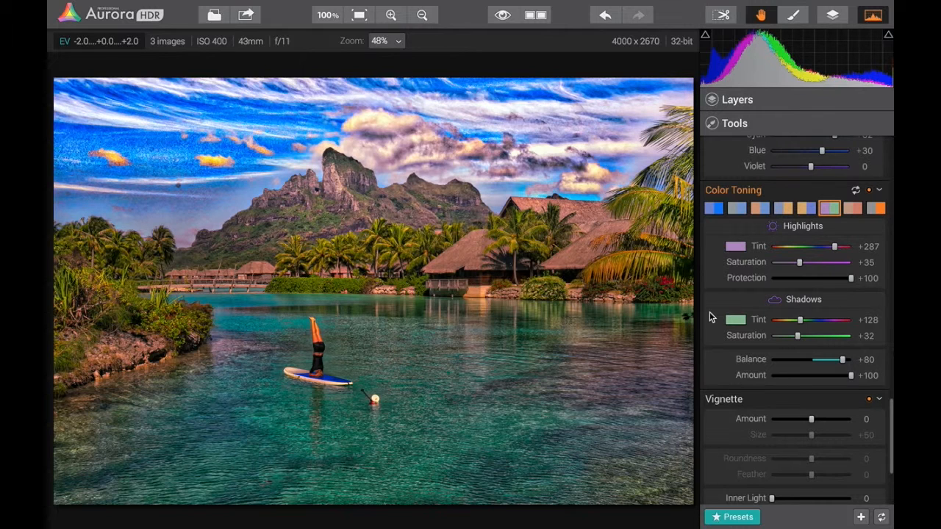
# Try a white Vignette, and set it to Amount -100, Size +80, Roundness +64, Feather +29 and Inner Light +23
pyautogui.scroll(-5, 739, 291)
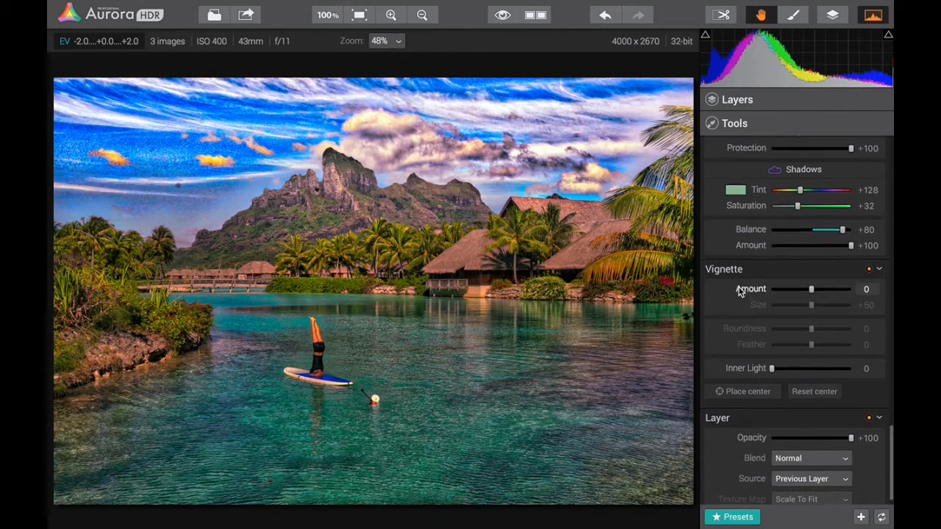
pyautogui.moveTo(810, 273); pyautogui.dragTo(850, 275)
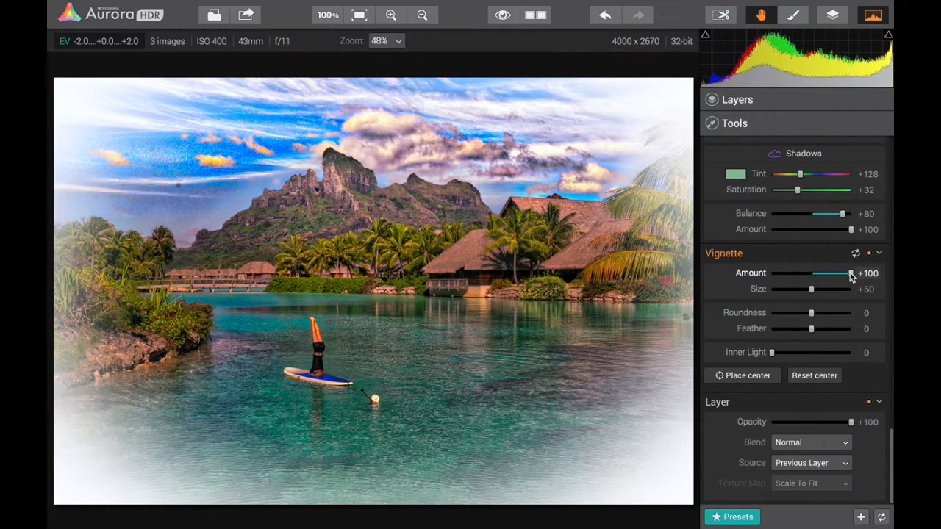
pyautogui.moveTo(850, 276); pyautogui.dragTo(766, 278)
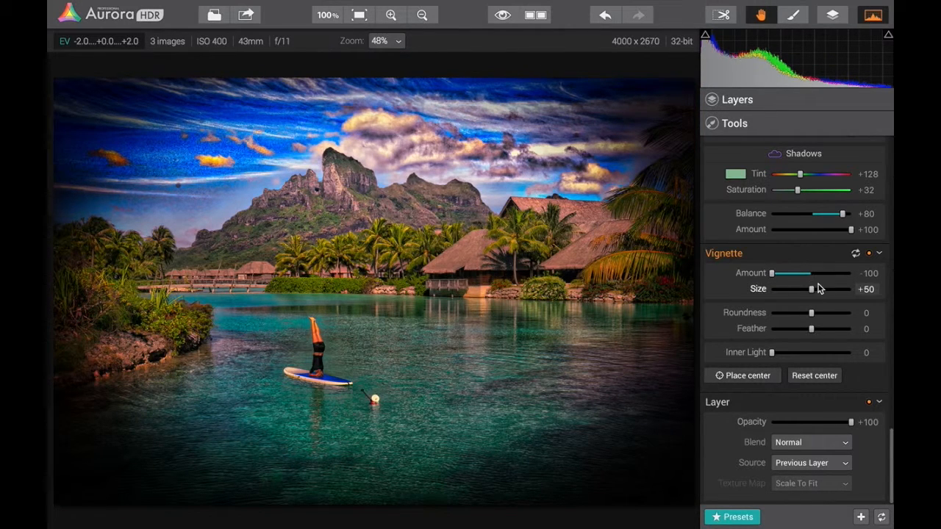
pyautogui.moveTo(812, 291); pyautogui.dragTo(823, 332)
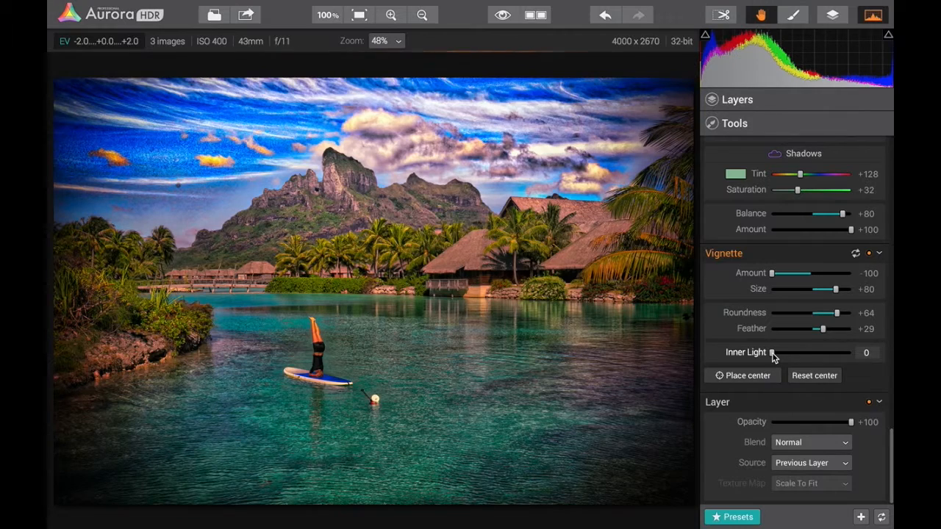
pyautogui.moveTo(773, 353); pyautogui.dragTo(790, 353)
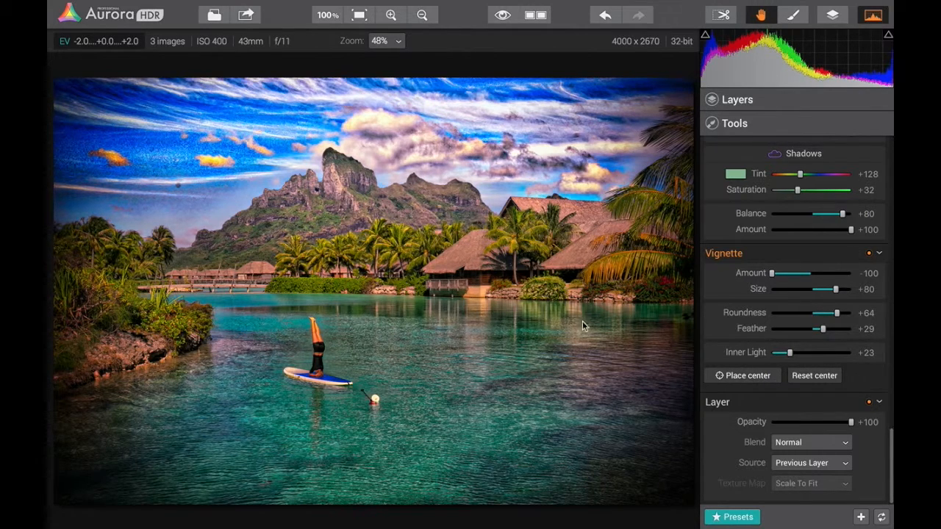
# Try placing the vignette's center on the person on the paddleboard, and reset the center
pyautogui.click(760, 379)
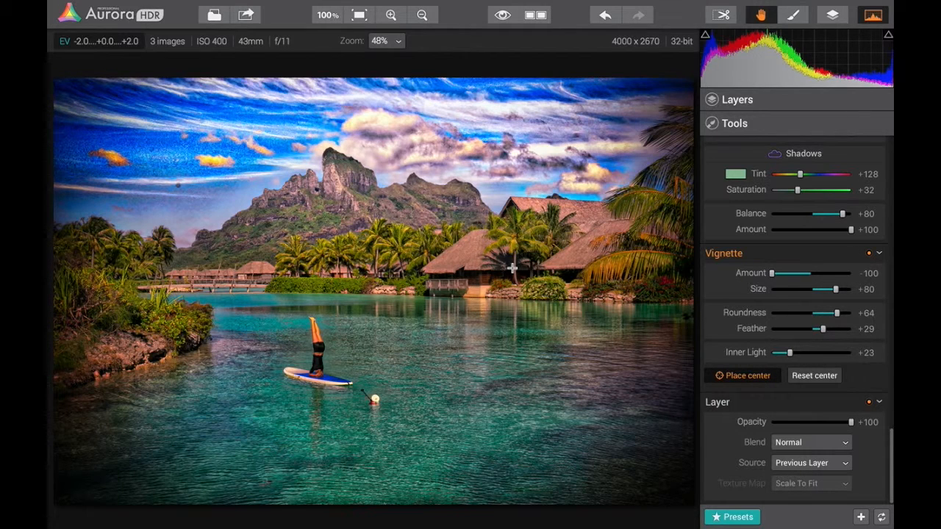
pyautogui.click(316, 373)
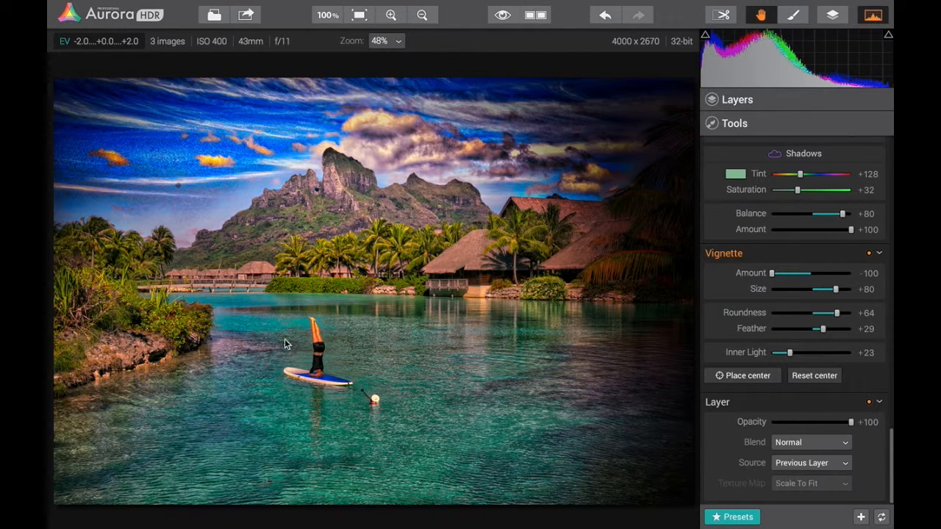
pyautogui.click(828, 376)
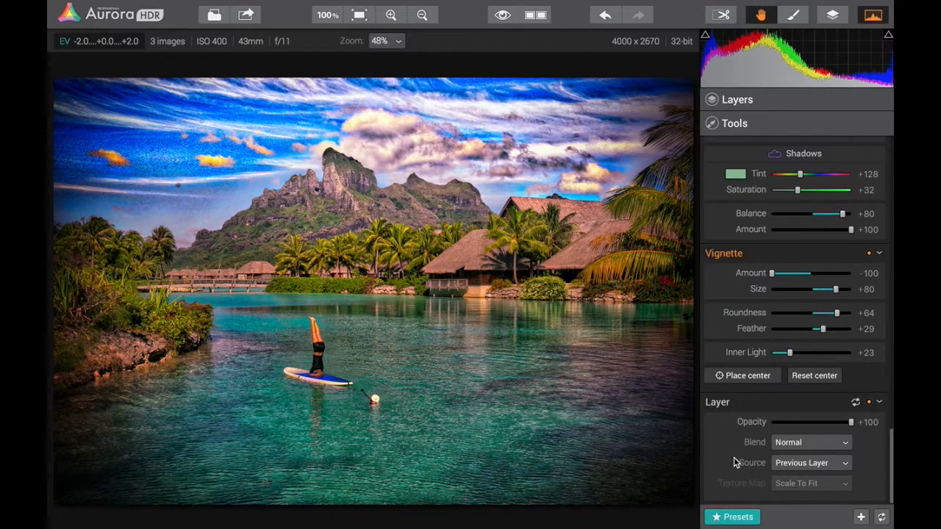
# Review the color space and format options for exporting the picture to an image file, and cancel the export
pyautogui.scroll(10, 734, 462)
pyautogui.click(173, 7)
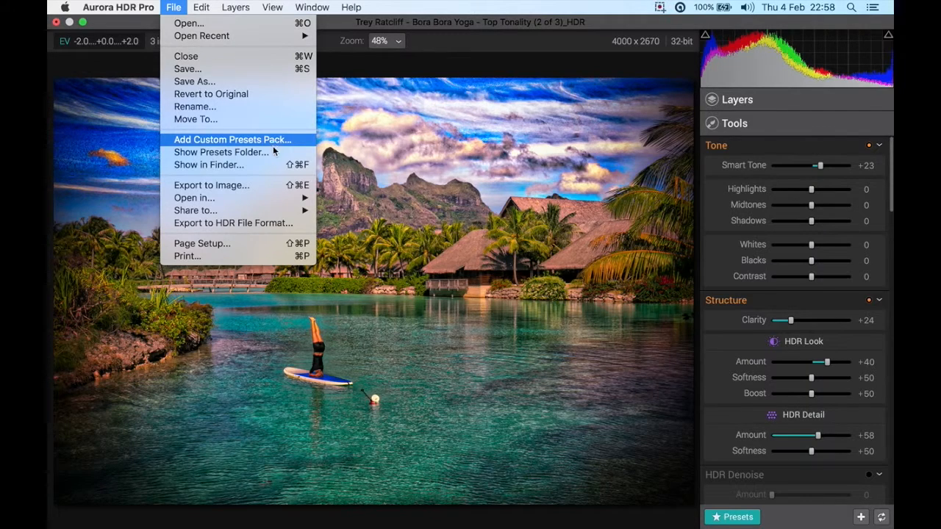
pyautogui.click(263, 189)
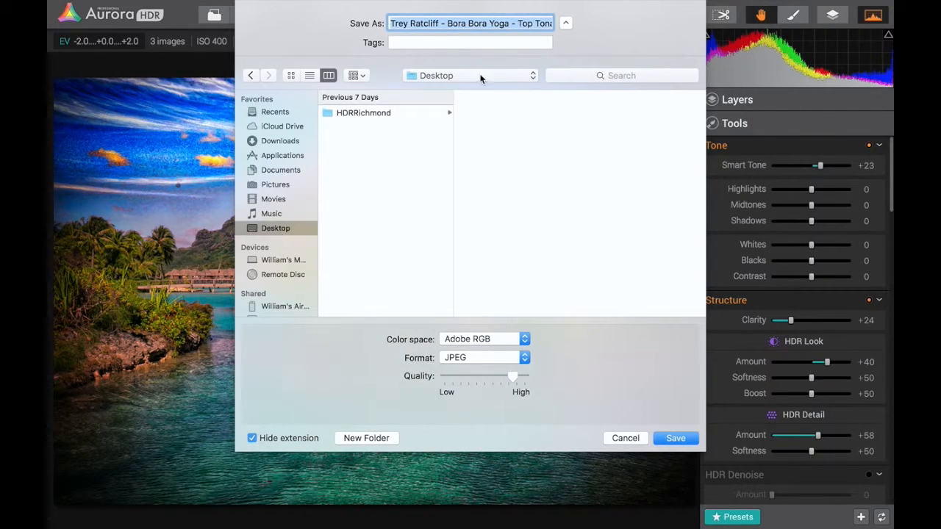
pyautogui.click(469, 341)
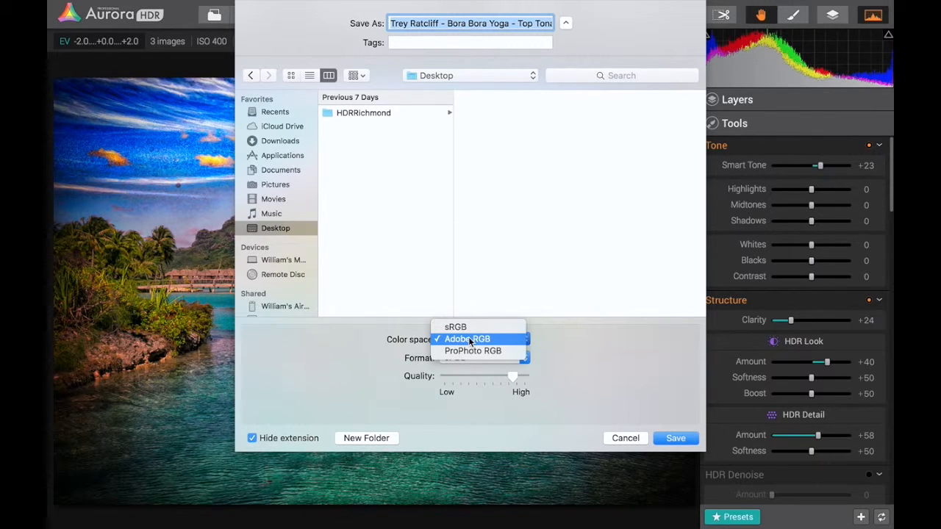
pyautogui.click(376, 339)
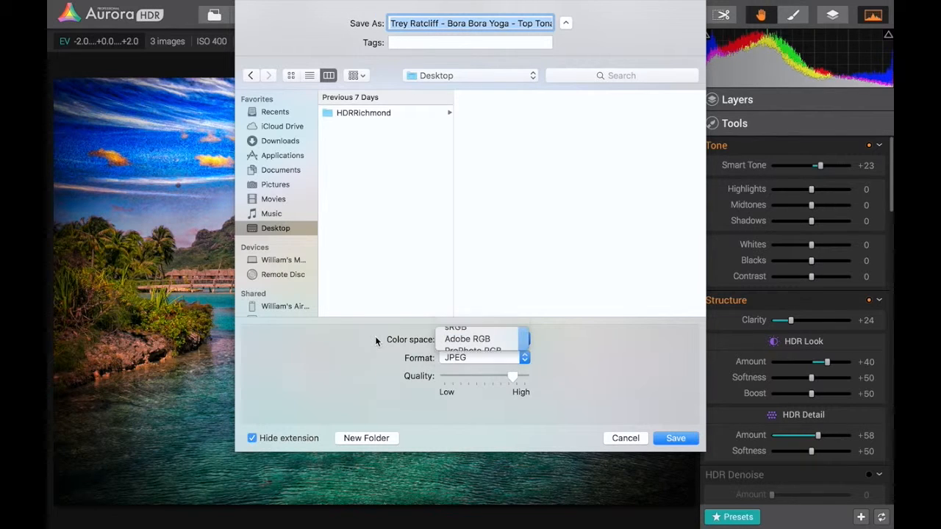
pyautogui.click(467, 365)
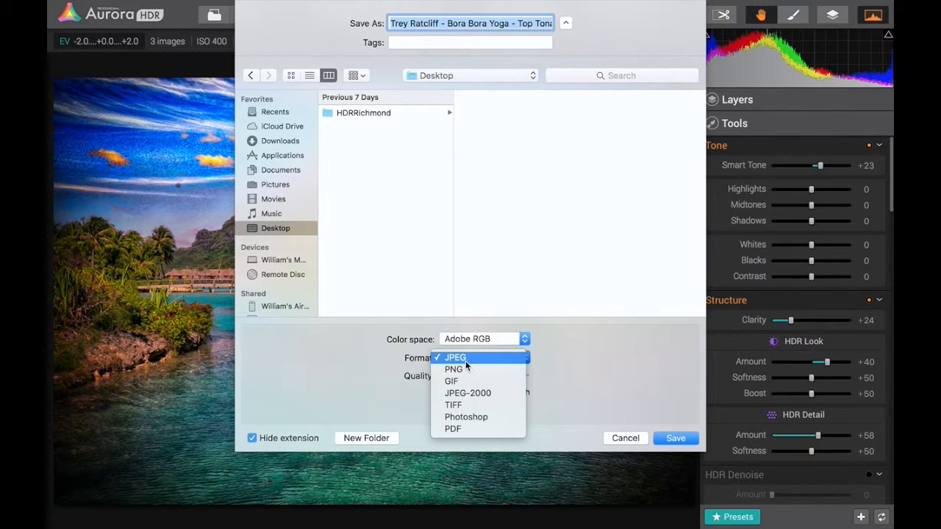
pyautogui.click(375, 357)
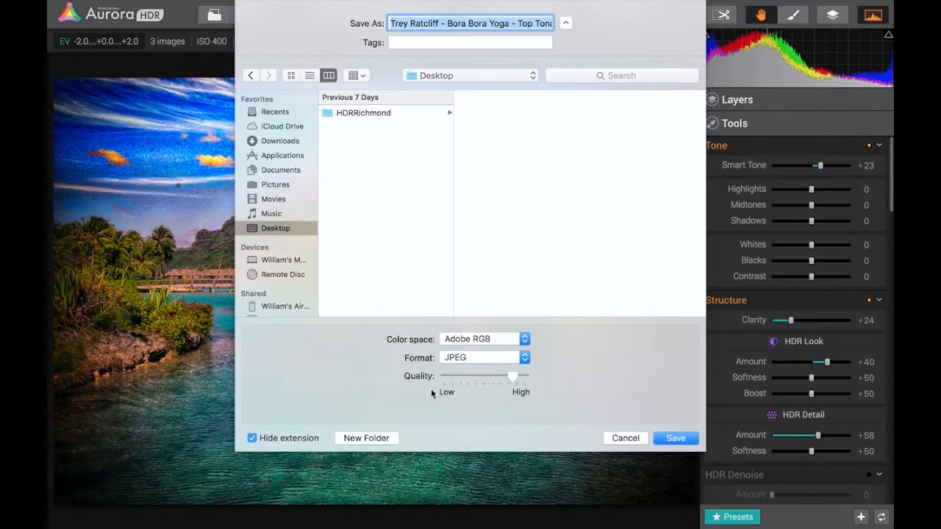
pyautogui.click(625, 438)
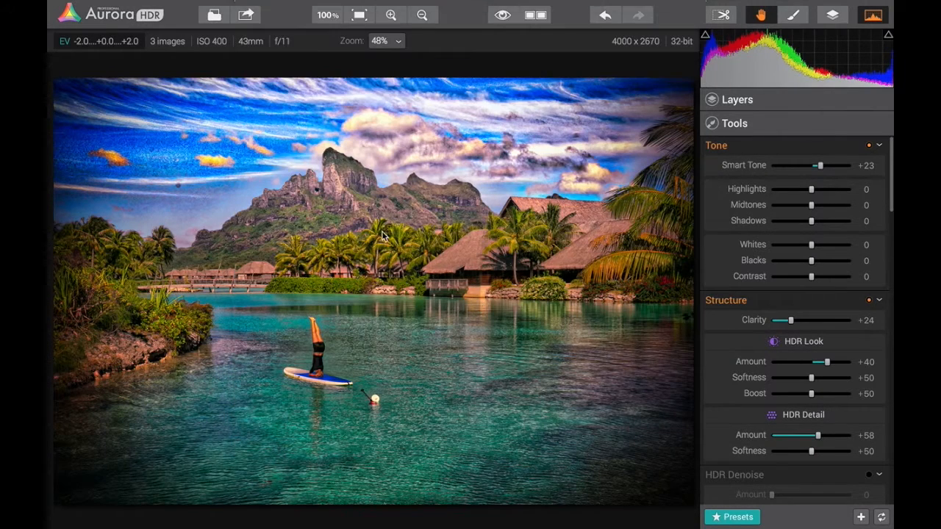
# Review the file format choices for exporting the picture to an HDR file, and cancel the export
pyautogui.click(169, 6)
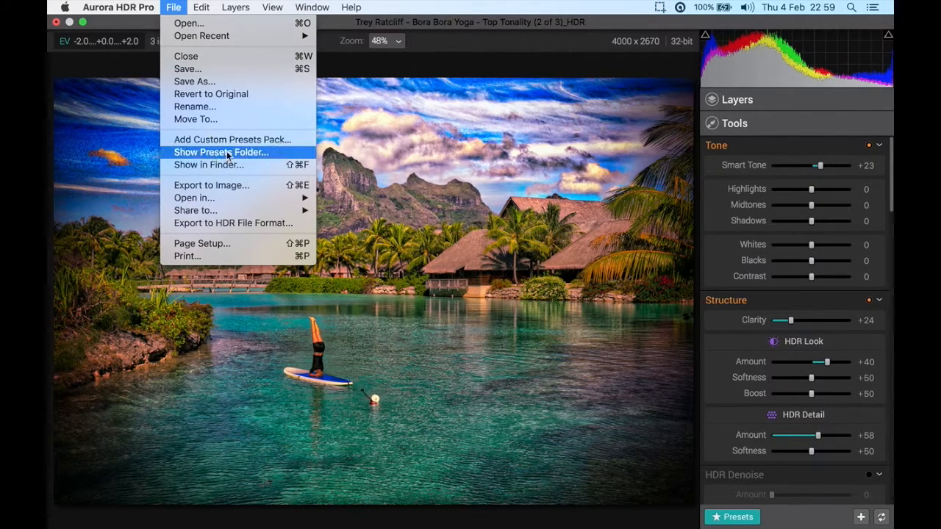
pyautogui.moveTo(251, 200)
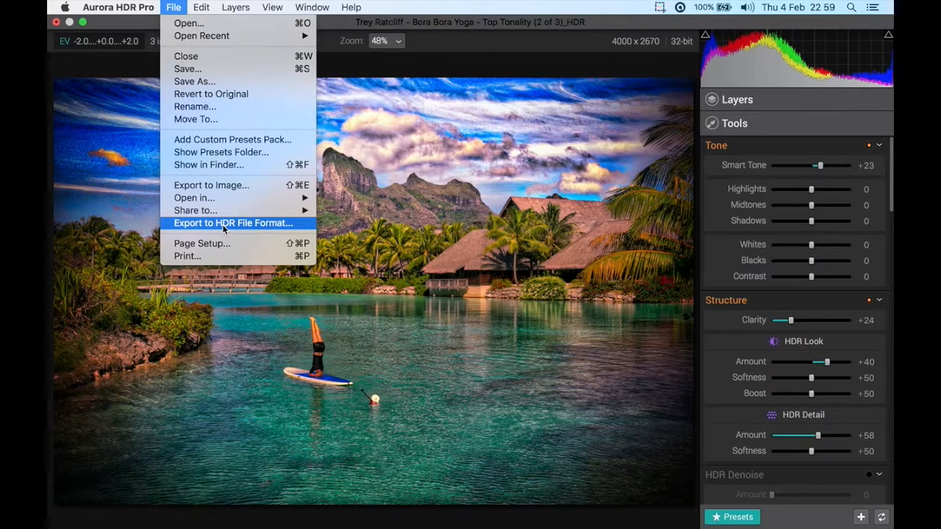
pyautogui.click(222, 224)
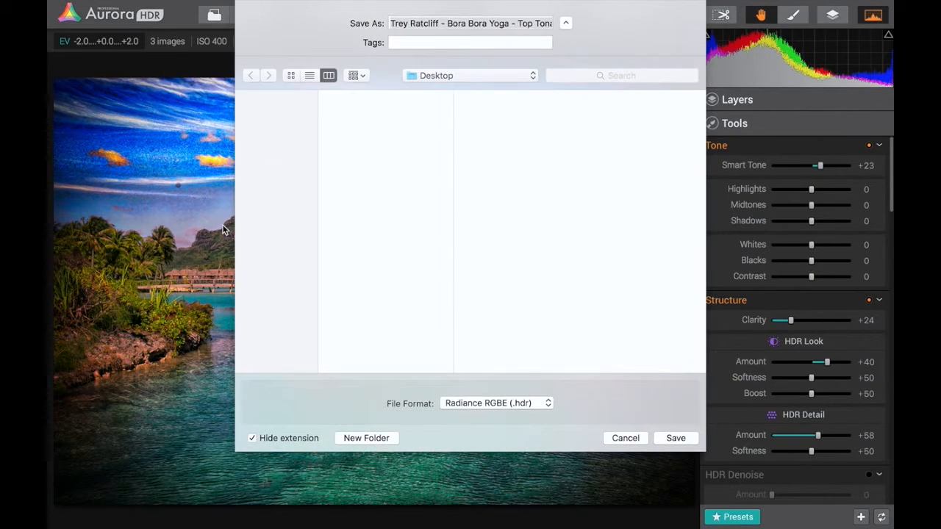
pyautogui.click(502, 402)
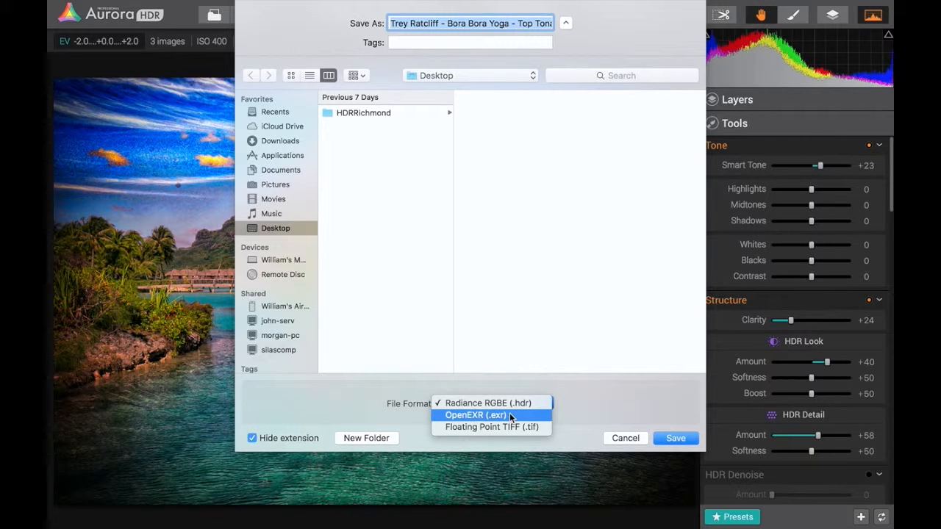
pyautogui.click(614, 403)
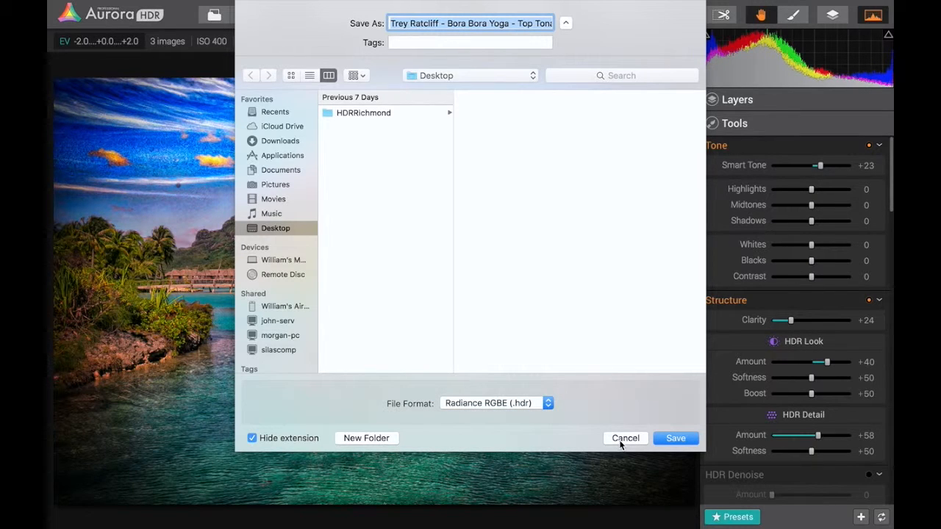
pyautogui.click(625, 438)
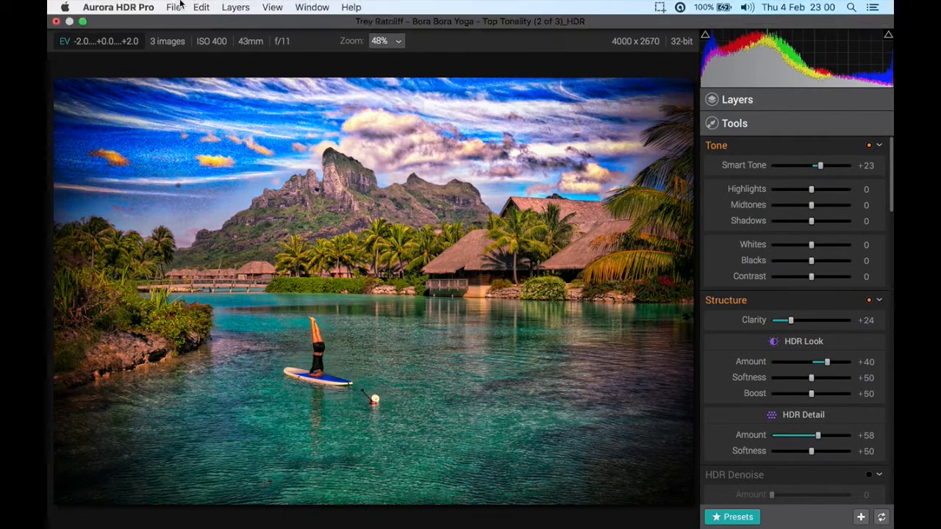
pyautogui.click(180, 4)
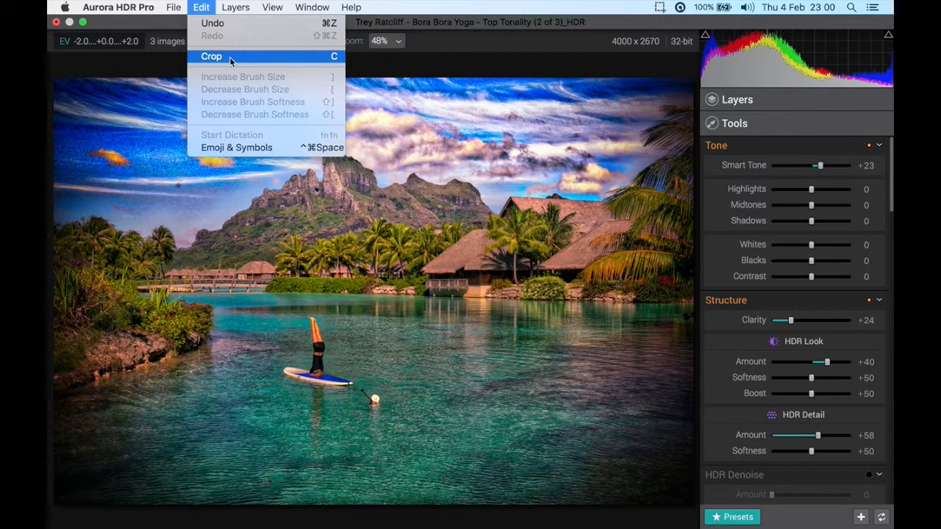
pyautogui.moveTo(238, 6)
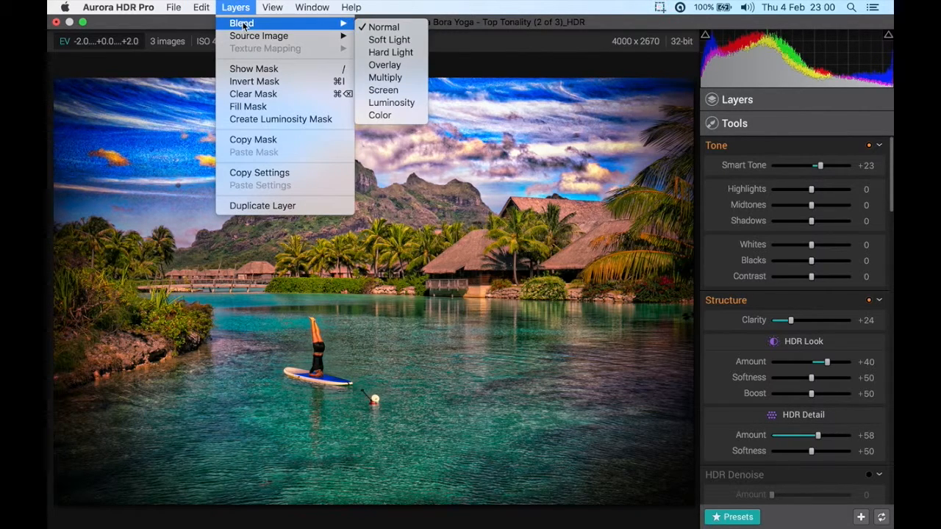
pyautogui.moveTo(256, 40)
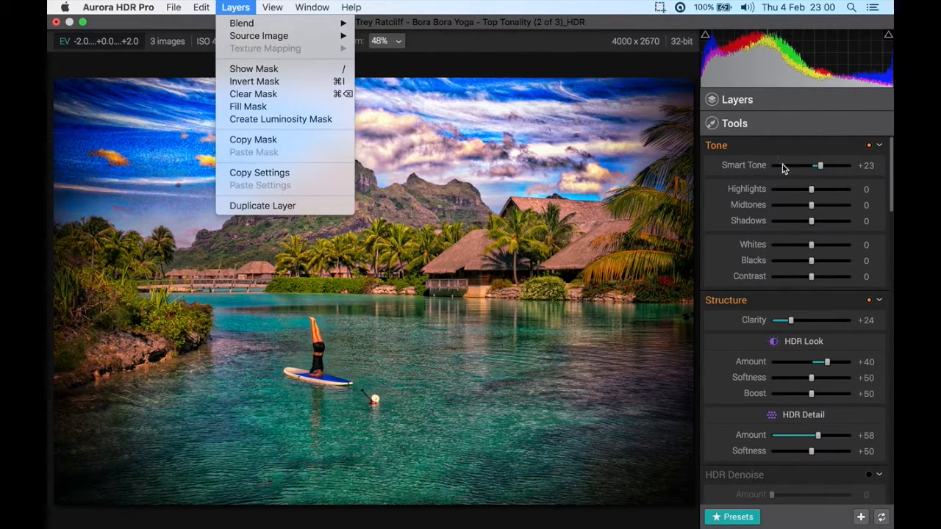
pyautogui.moveTo(280, 4)
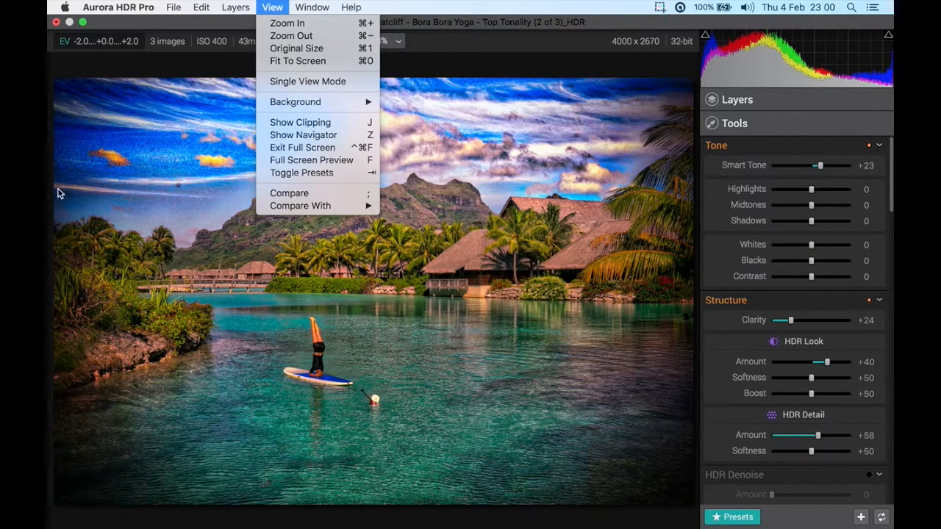
# Show the Navigator, use it to zoom in on the paddleboarder at 122%, and close it
pyautogui.moveTo(340, 106)
pyautogui.click(349, 137)
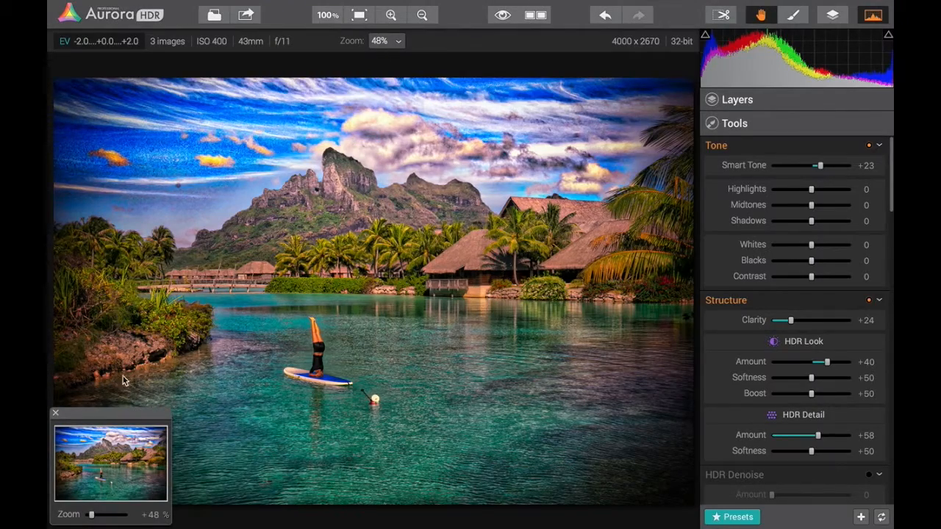
pyautogui.moveTo(92, 513)
pyautogui.mouseDown()
pyautogui.moveTo(111, 514)
pyautogui.moveTo(101, 514)
pyautogui.mouseUp()
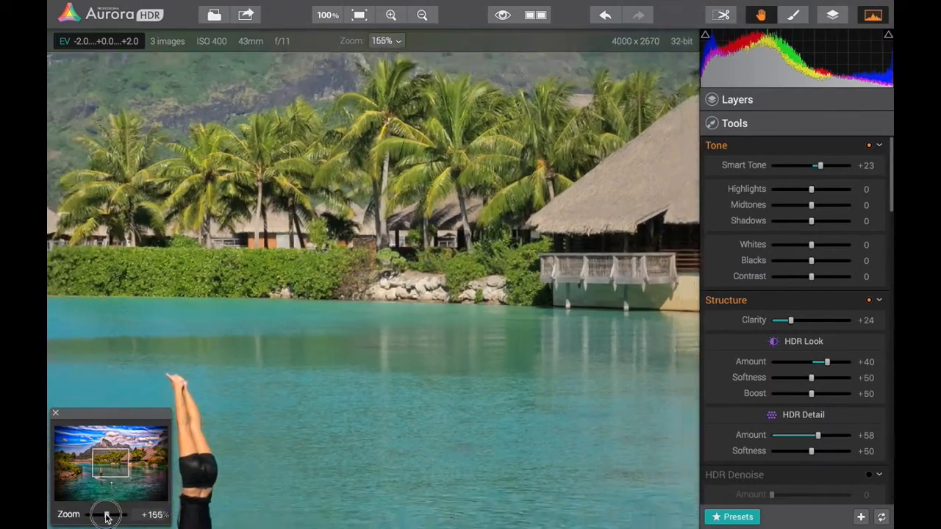
pyautogui.moveTo(93, 470); pyautogui.dragTo(93, 475)
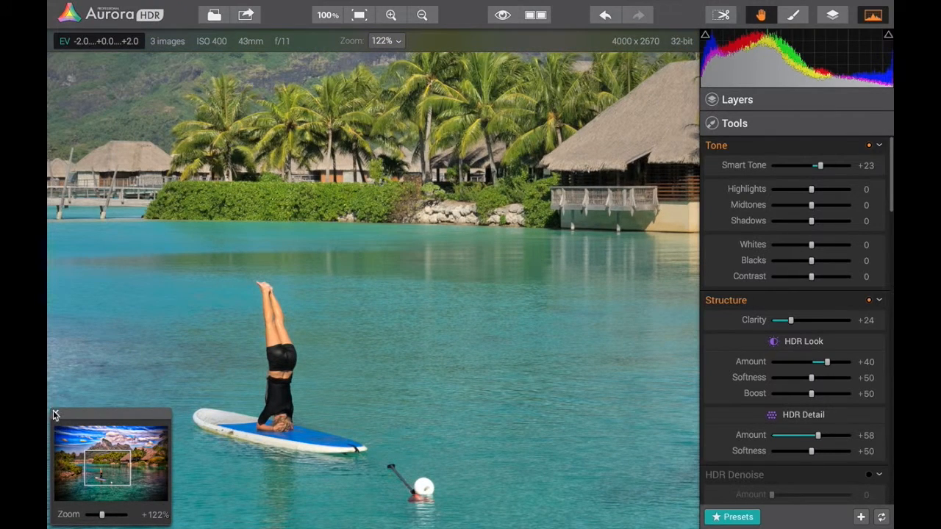
pyautogui.click(56, 413)
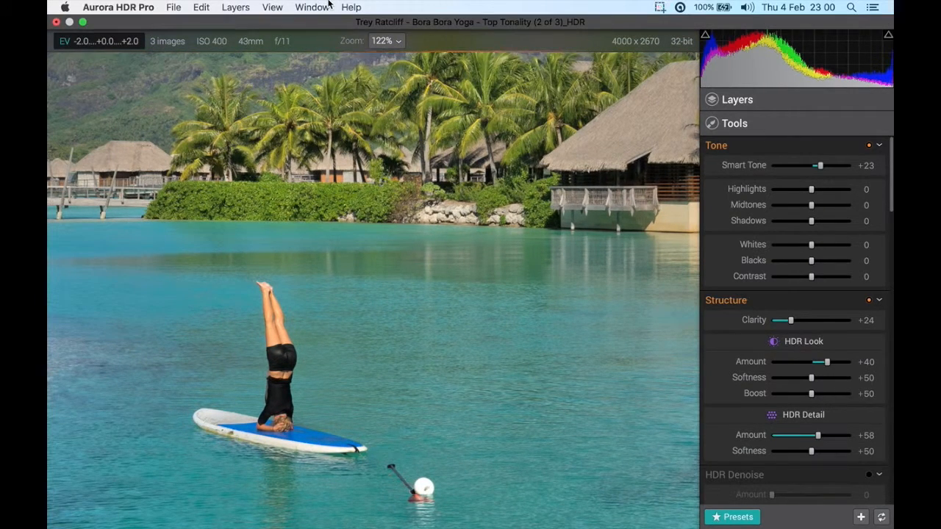
pyautogui.click(329, 4)
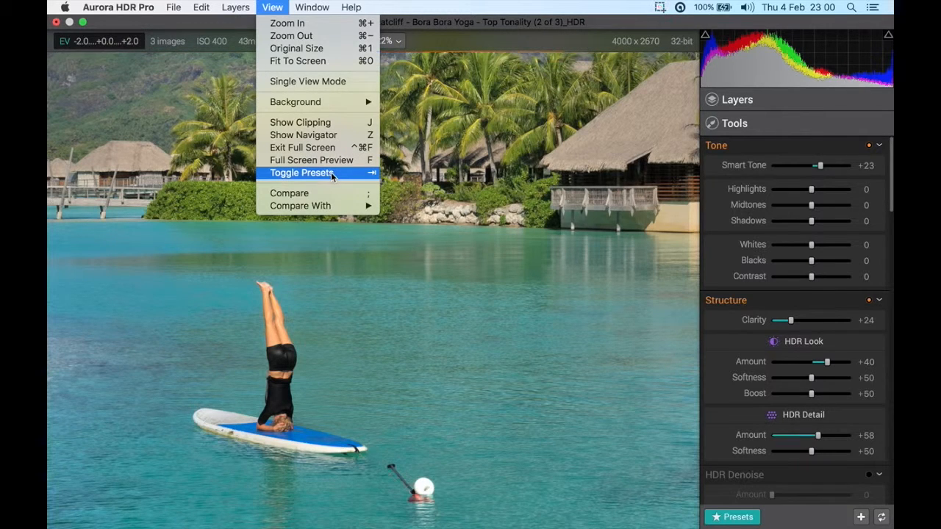
pyautogui.moveTo(324, 208)
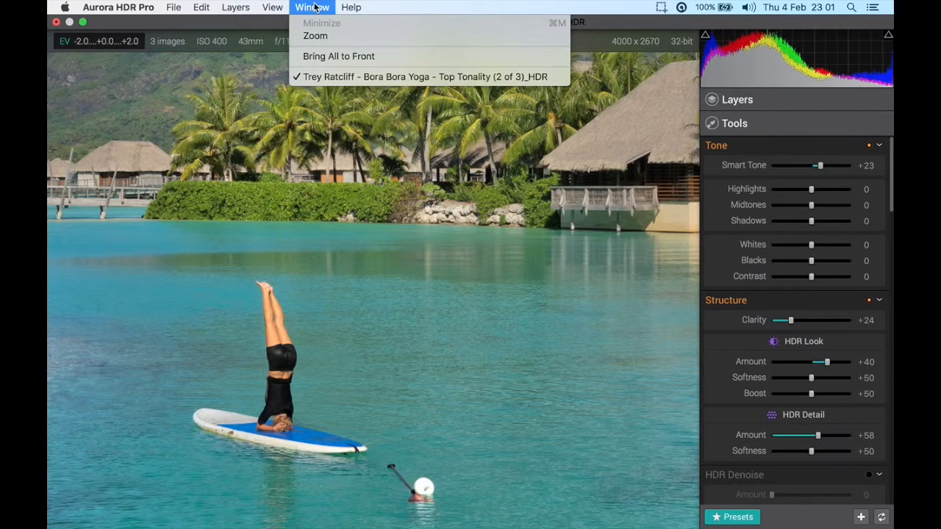
pyautogui.moveTo(342, 9)
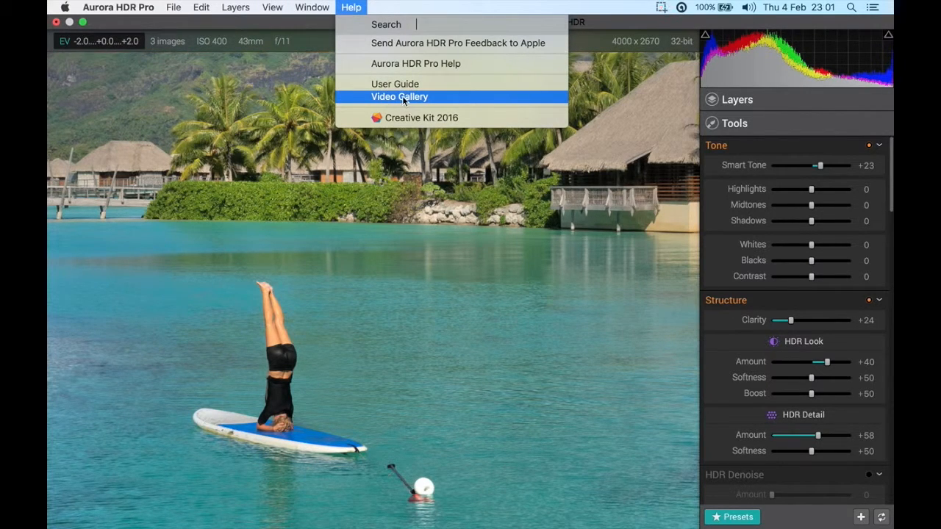
pyautogui.click(356, 7)
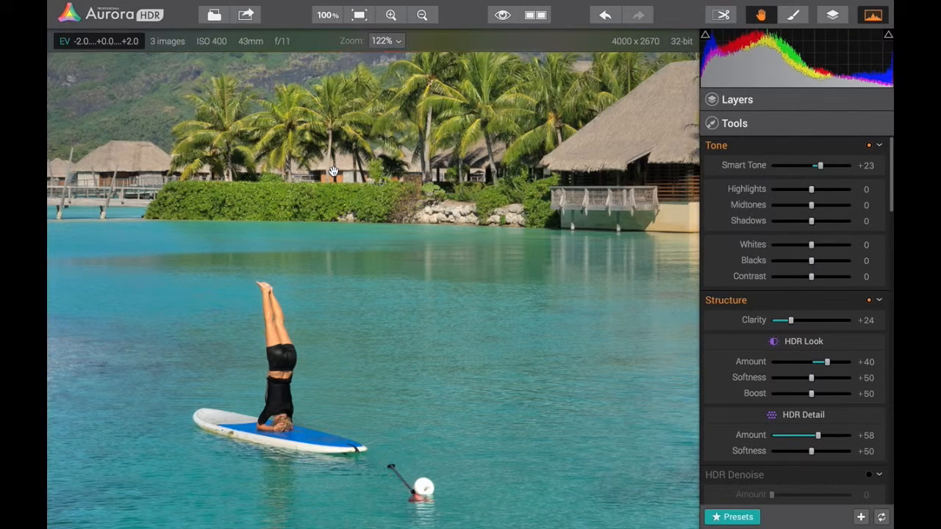
# Compare the edited picture with the original version at full-screen size
pyautogui.moveTo(80, 12)
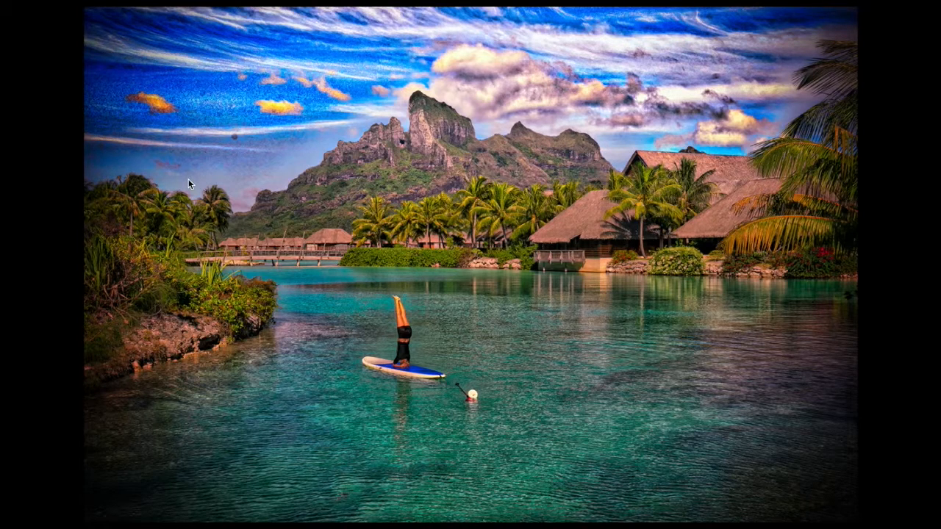
pyautogui.press('Right')
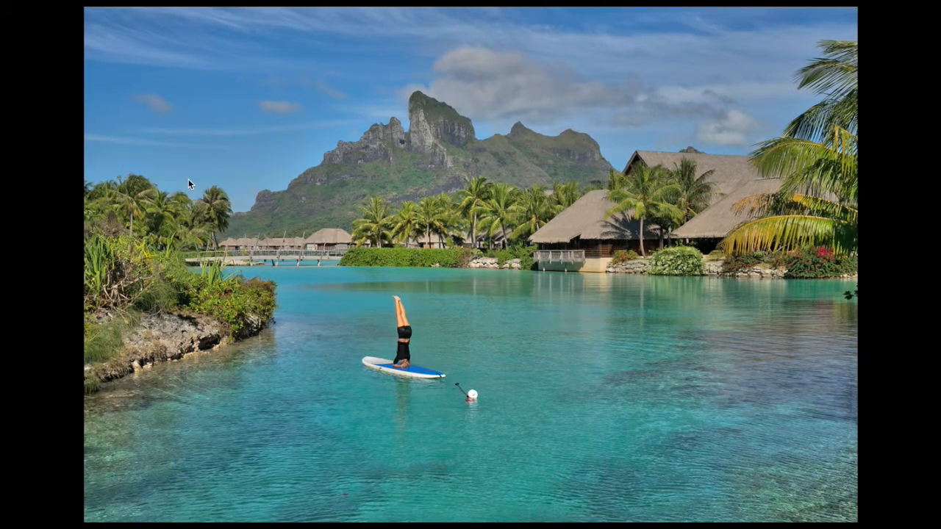
pyautogui.press('Left')
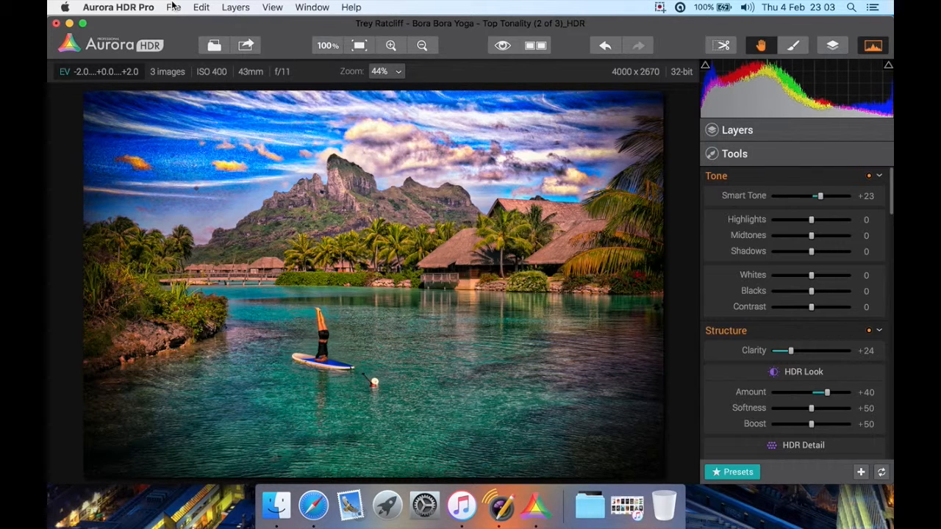
# Load the bracketed photos _DSC1607.ARW, _DSC1608.ARW and _DSC1609.ARW from the HDRRichmond folder for a new HDR image
pyautogui.click(173, 6)
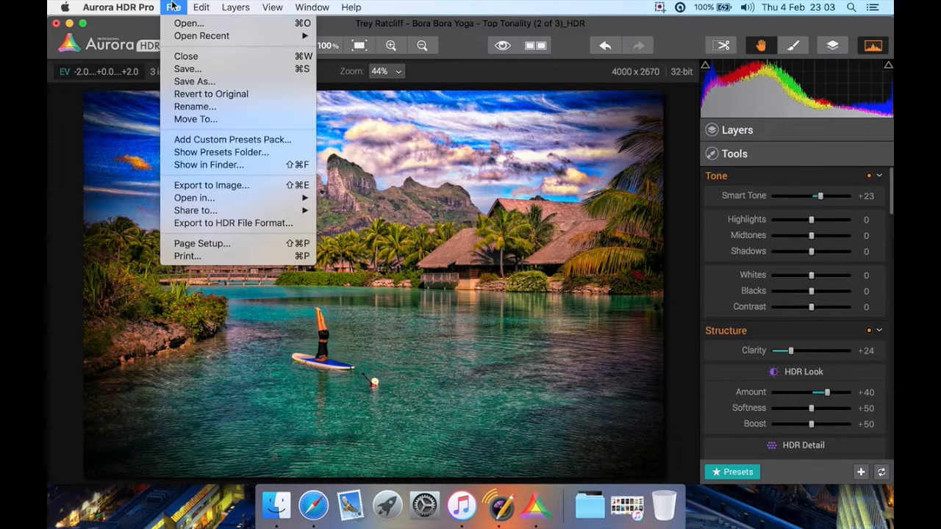
pyautogui.click(361, 169)
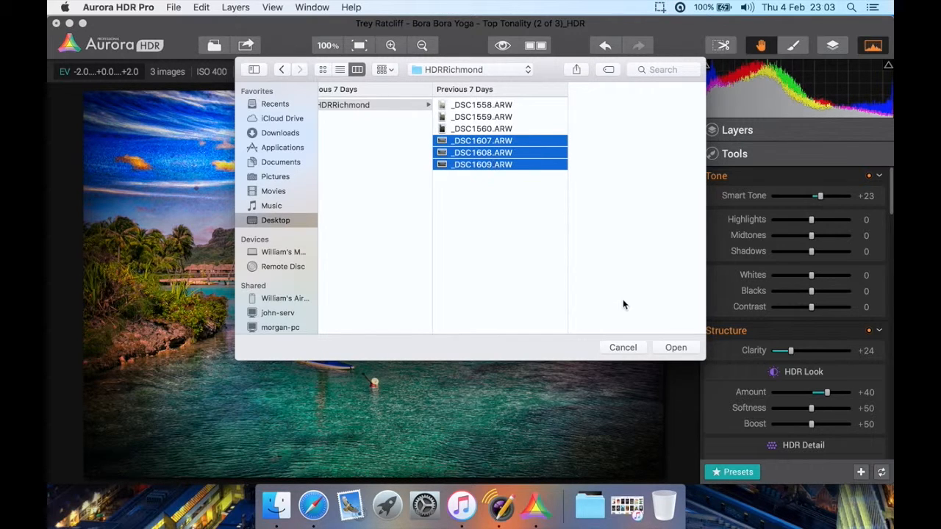
pyautogui.click(676, 347)
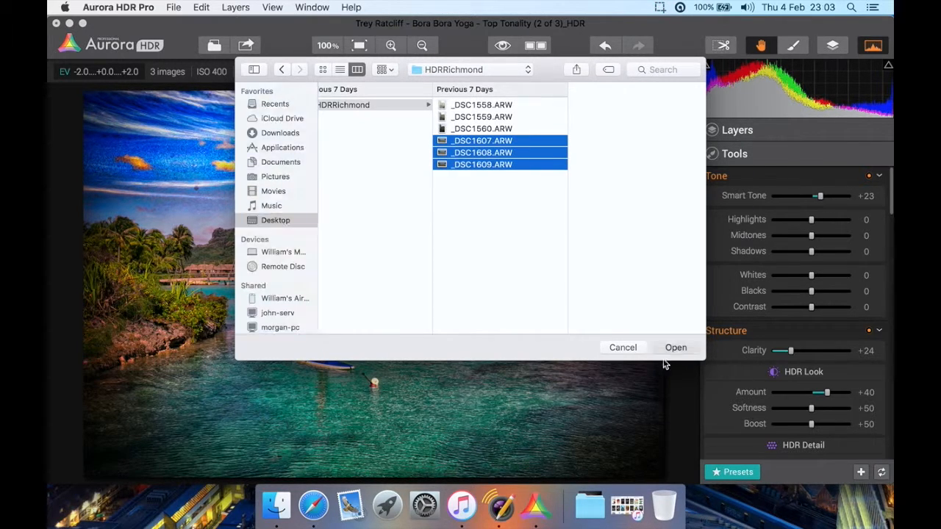
pyautogui.click(426, 134)
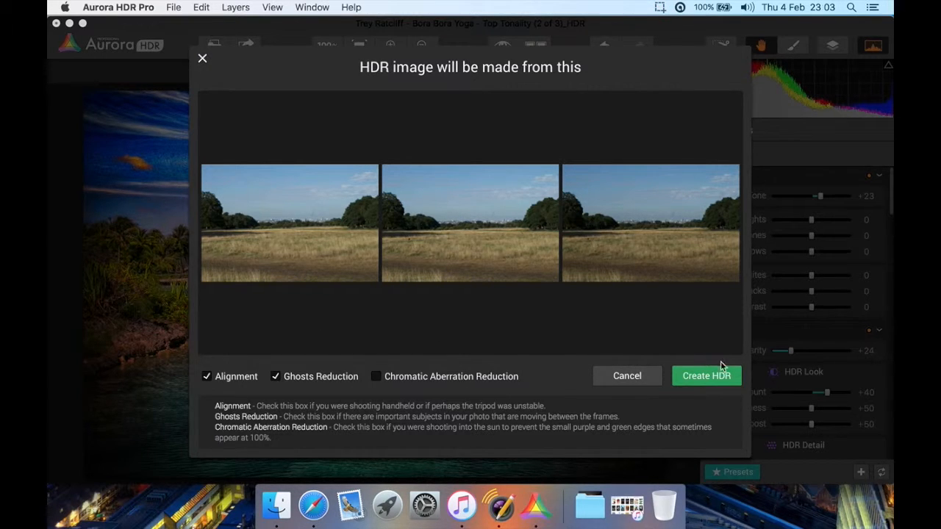
# Create the HDR with Alignment and Ghosts Reduction, using _DSC1607 (EV 0.0) as the reference image and a Medium amount
pyautogui.click(693, 378)
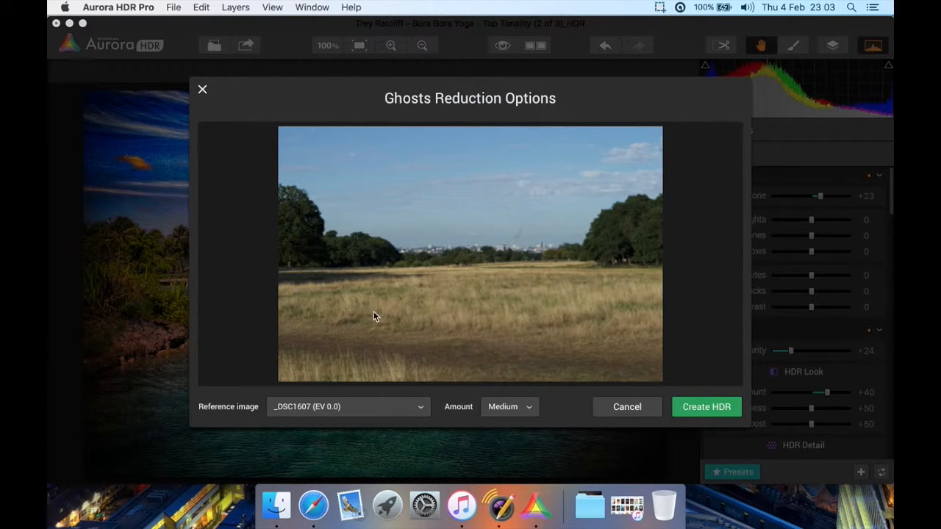
pyautogui.click(331, 401)
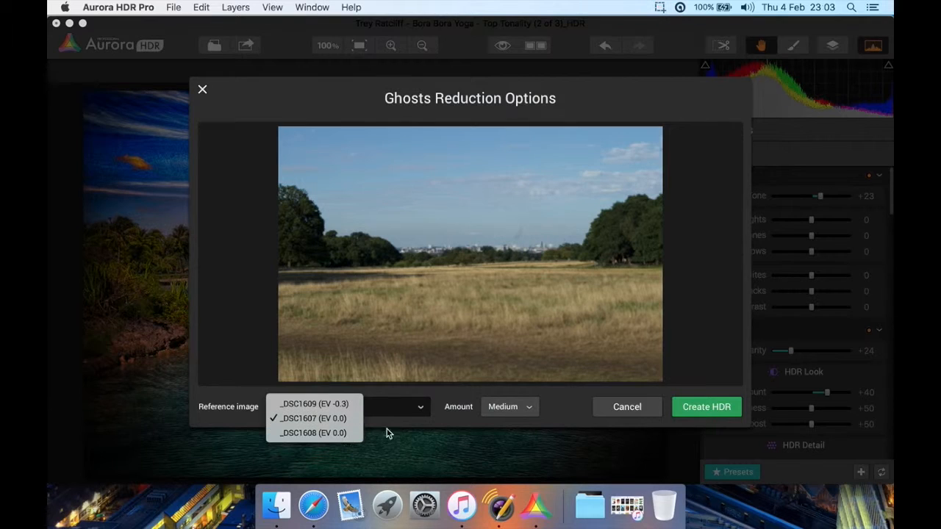
pyautogui.click(429, 407)
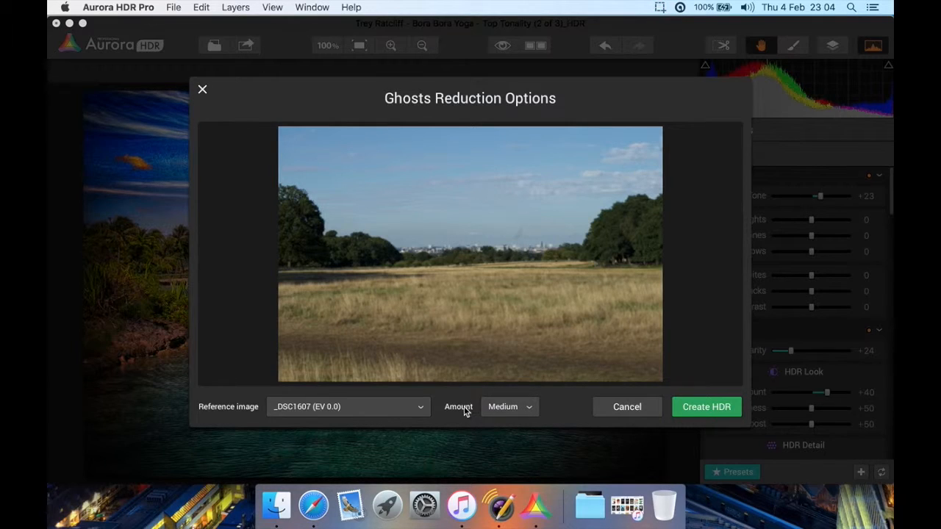
pyautogui.click(699, 410)
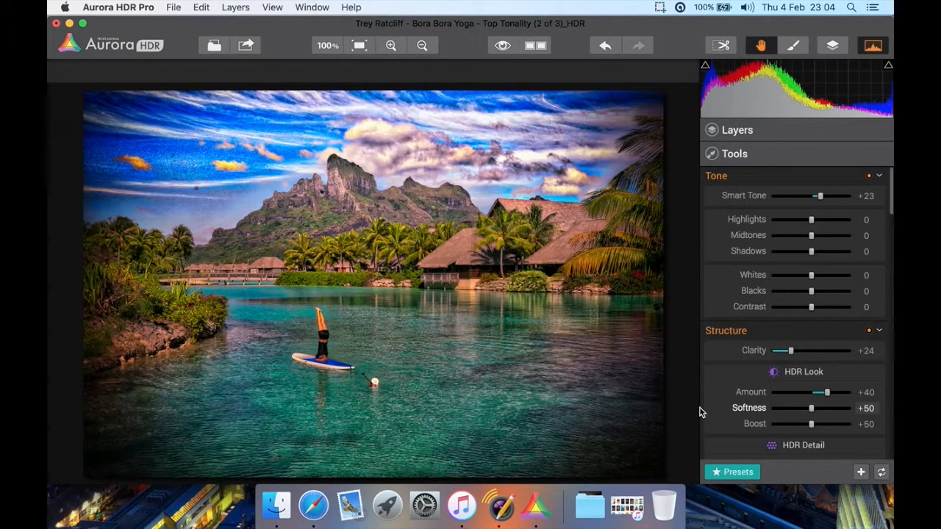
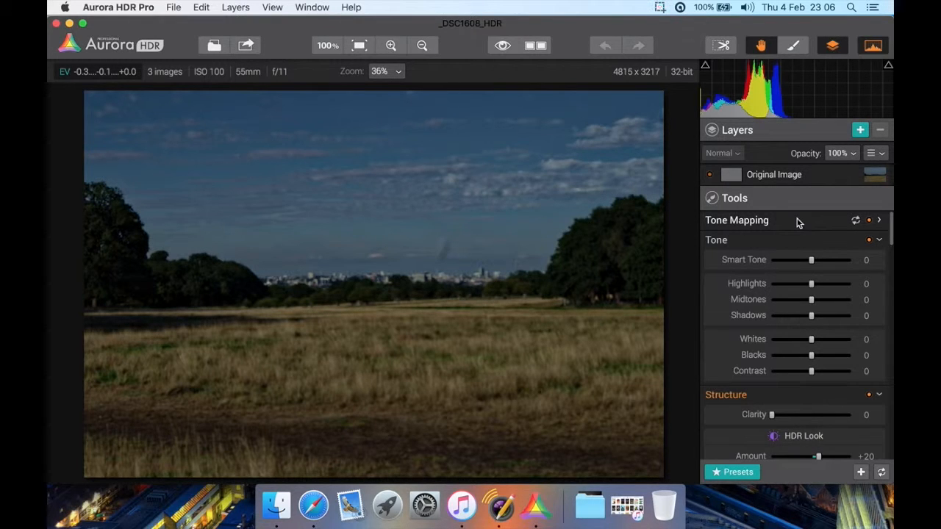
# Add a new layer named Layer 1 above the original image
pyautogui.click(859, 130)
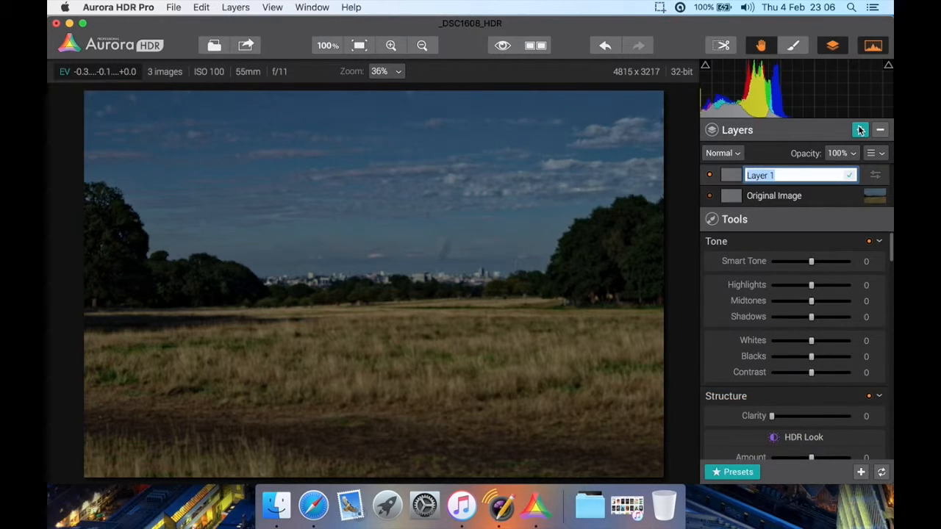
pyautogui.click(789, 175)
pyautogui.press('Return')
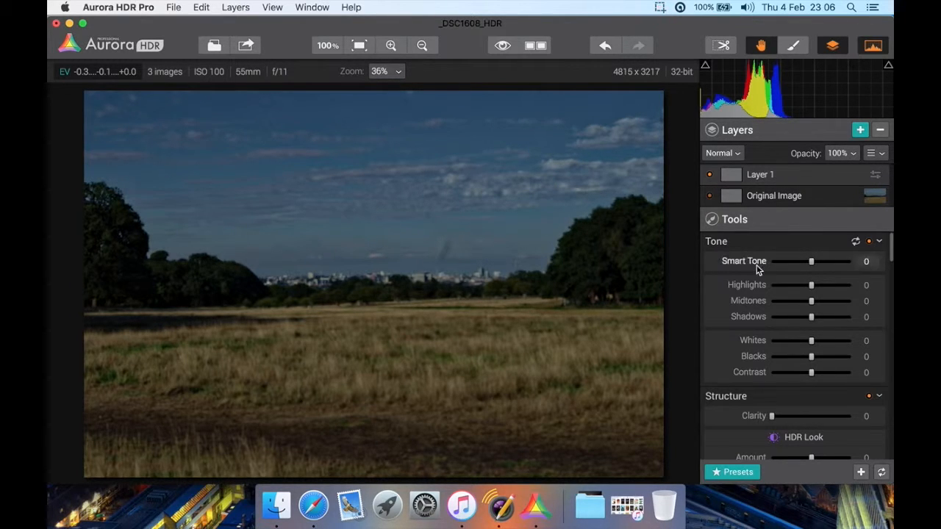
# Brighten the field photo on Layer 1 by raising Smart Tone to +66
pyautogui.scroll(-1, 738, 318)
pyautogui.scroll(1, 738, 317)
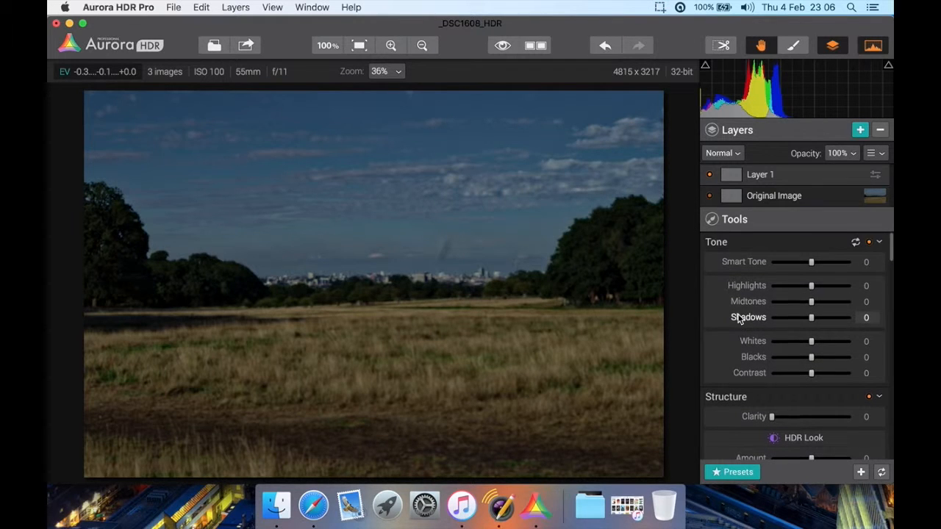
pyautogui.moveTo(812, 263); pyautogui.dragTo(831, 262)
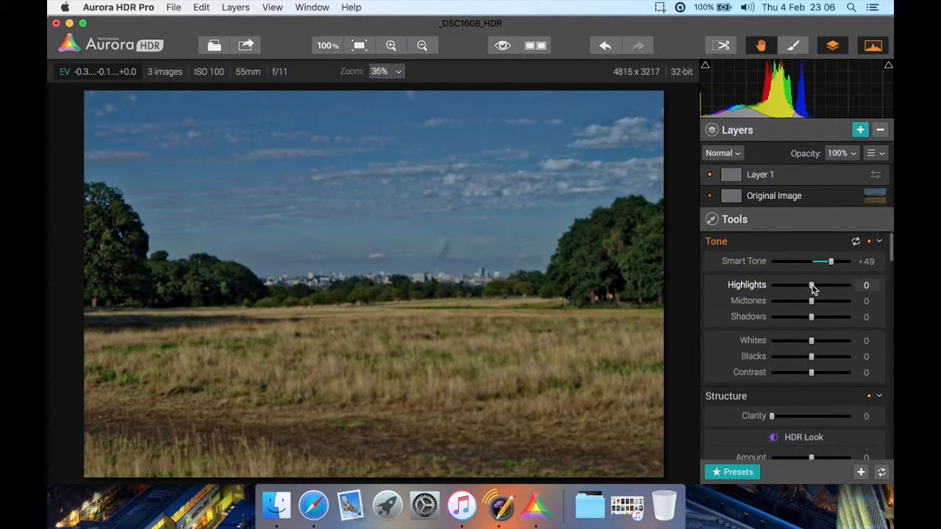
pyautogui.moveTo(830, 263); pyautogui.dragTo(838, 265)
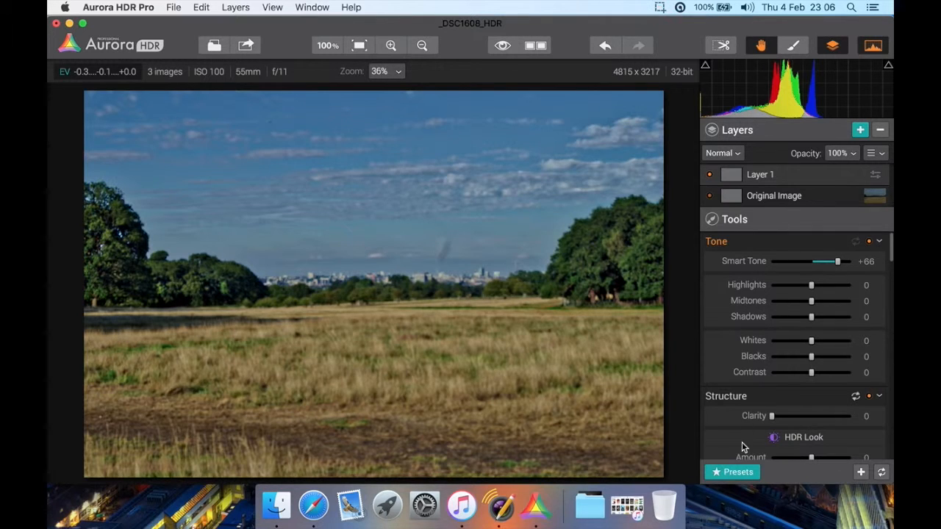
# Try the favorite presets HDR Look 2 and Black Truffle Salt on Layer 1
pyautogui.click(728, 472)
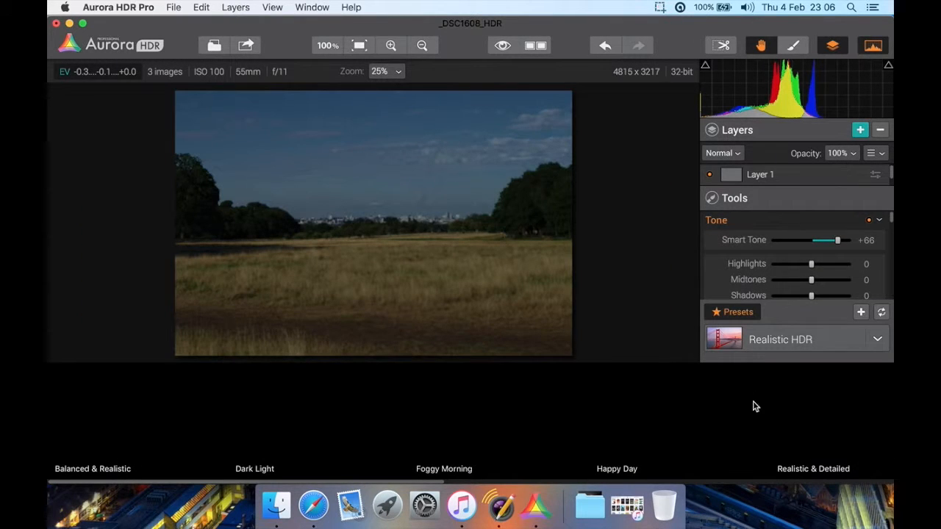
pyautogui.click(760, 341)
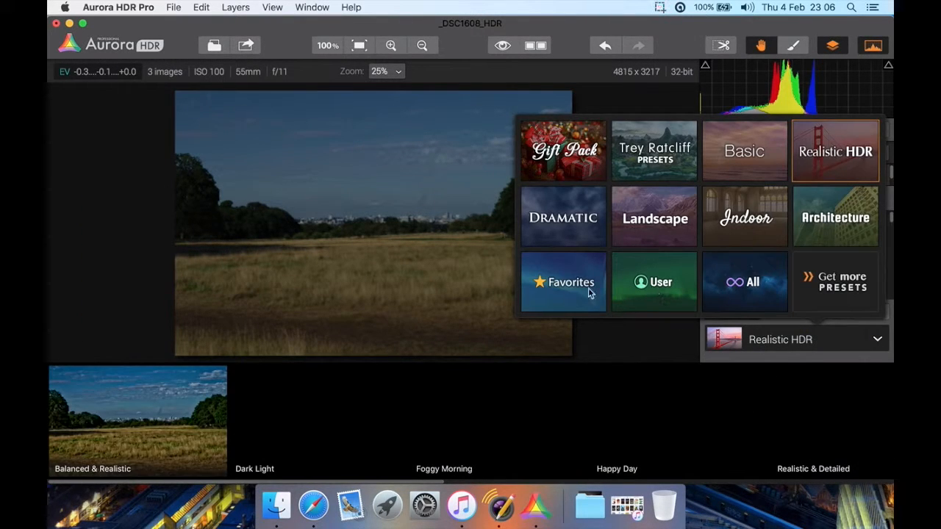
pyautogui.click(590, 293)
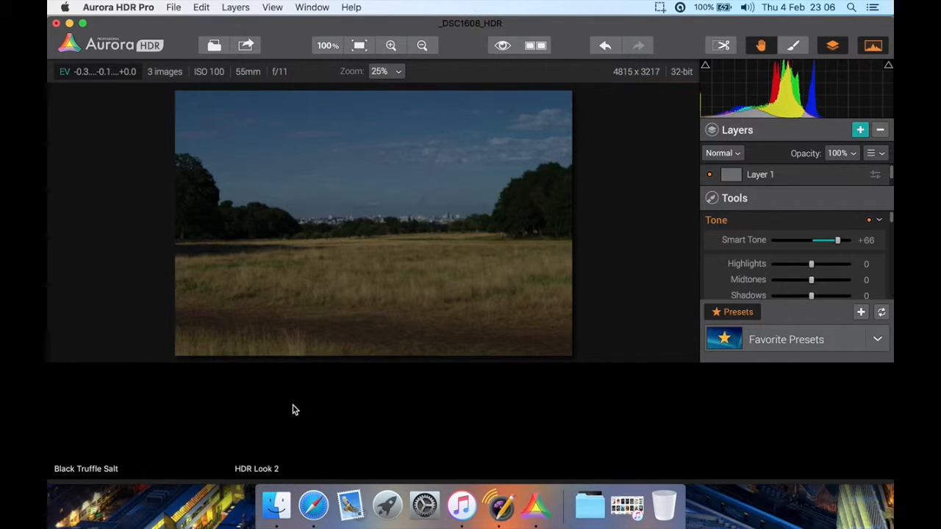
pyautogui.click(245, 418)
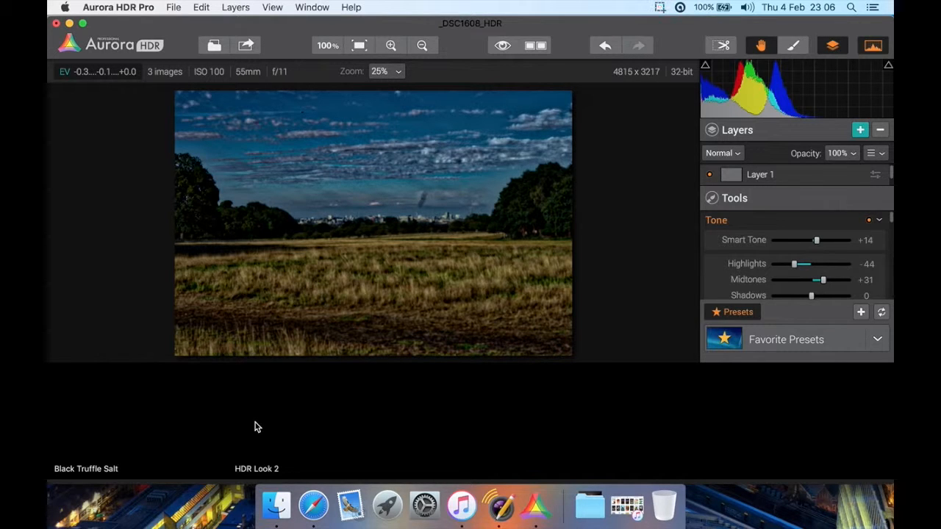
pyautogui.click(157, 424)
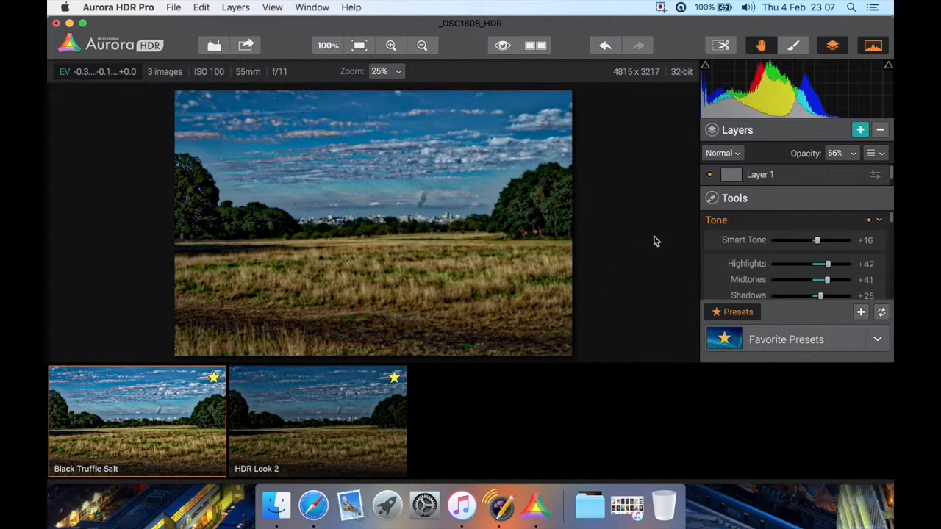
# Brighten the field photo by raising Smart Tone, to +73 with the Vivid Memories preset
pyautogui.moveTo(816, 241); pyautogui.dragTo(841, 245)
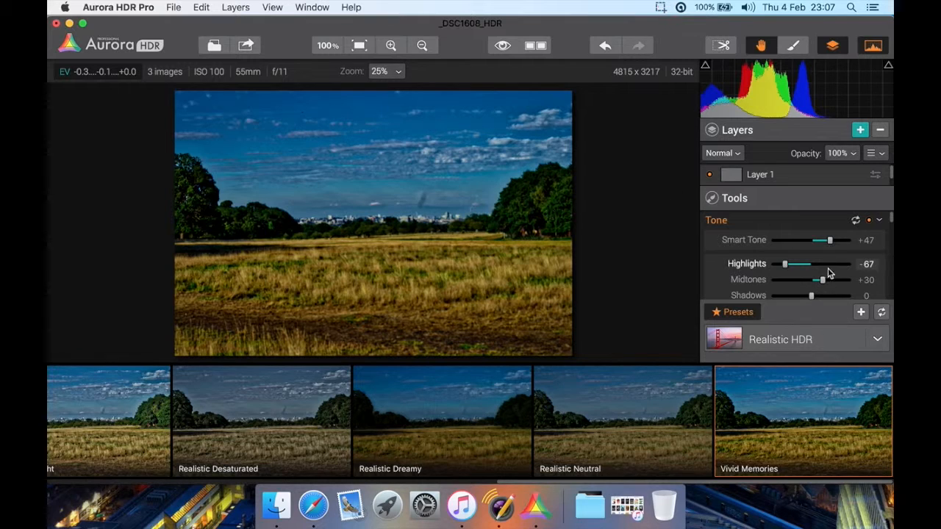
pyautogui.moveTo(829, 241); pyautogui.dragTo(842, 240)
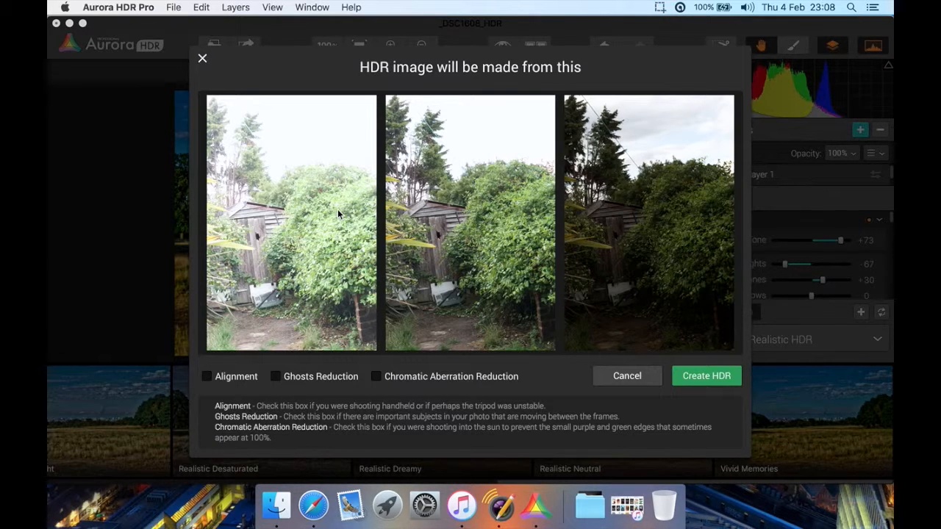
# Create the garden shed HDR with Alignment and Ghosts Reduction, keeping _DSC1559 (EV 0.0) as the reference image and a Medium amount
pyautogui.click(219, 379)
pyautogui.click(305, 378)
pyautogui.click(688, 377)
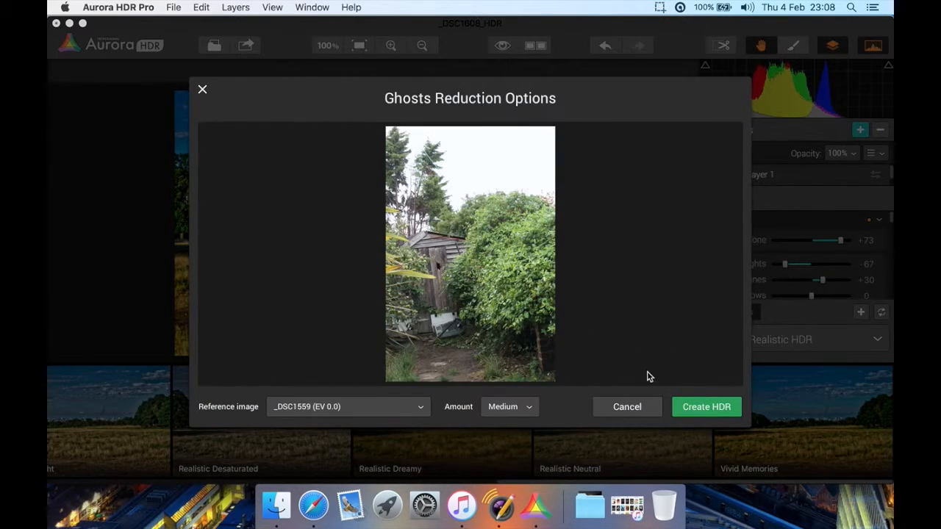
pyautogui.click(408, 415)
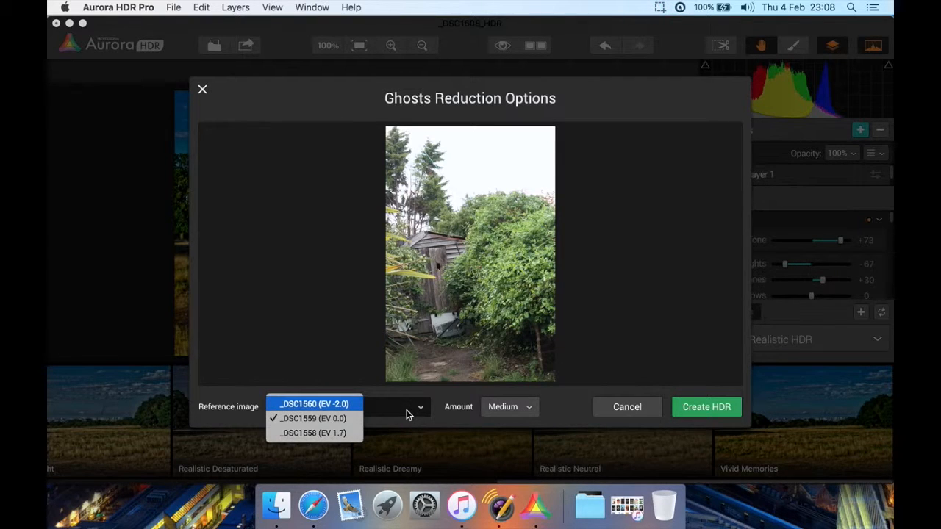
pyautogui.click(407, 415)
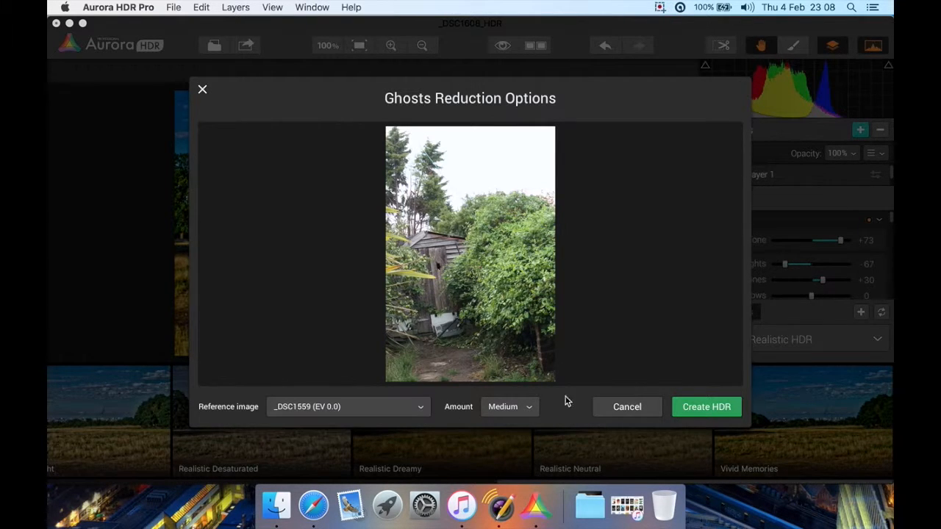
pyautogui.click(698, 406)
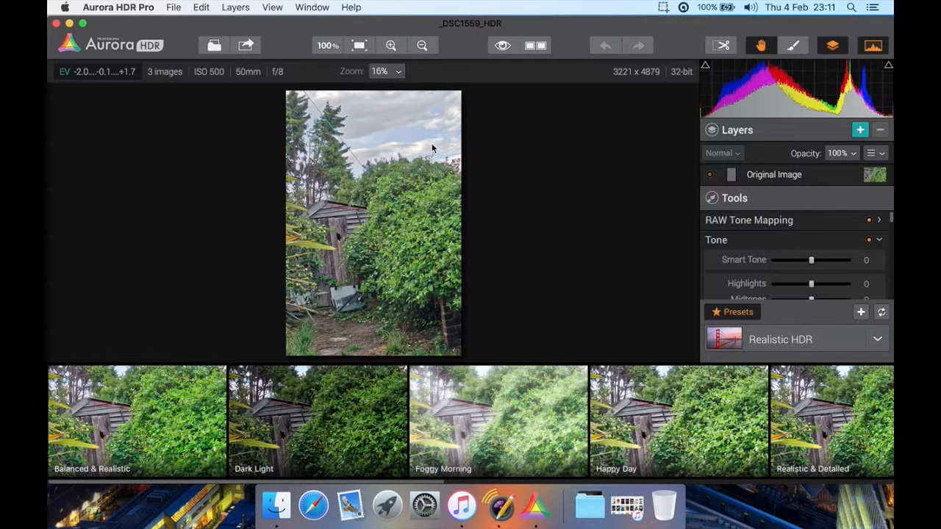
# Try the Balanced & Realistic preset on the garden image, and replace it with the Dark Light preset
pyautogui.hscroll(-1, 145, 426)
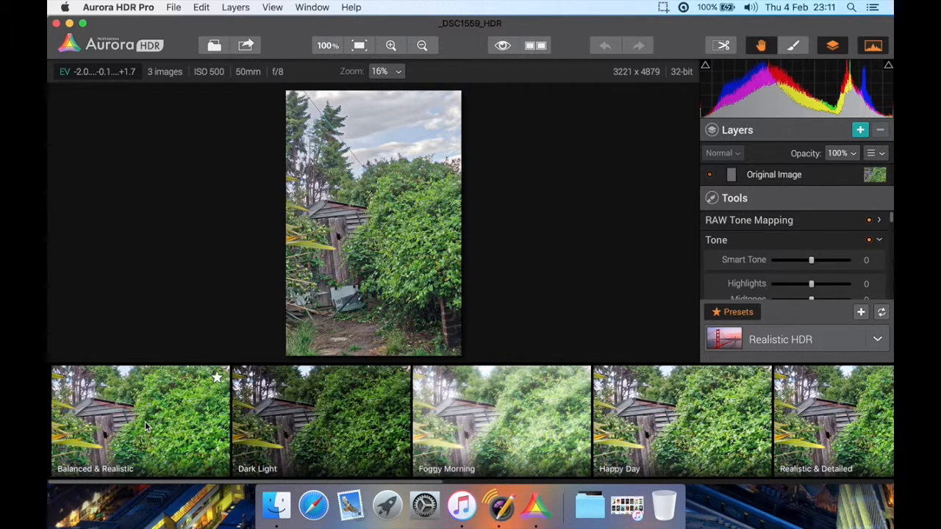
pyautogui.click(87, 399)
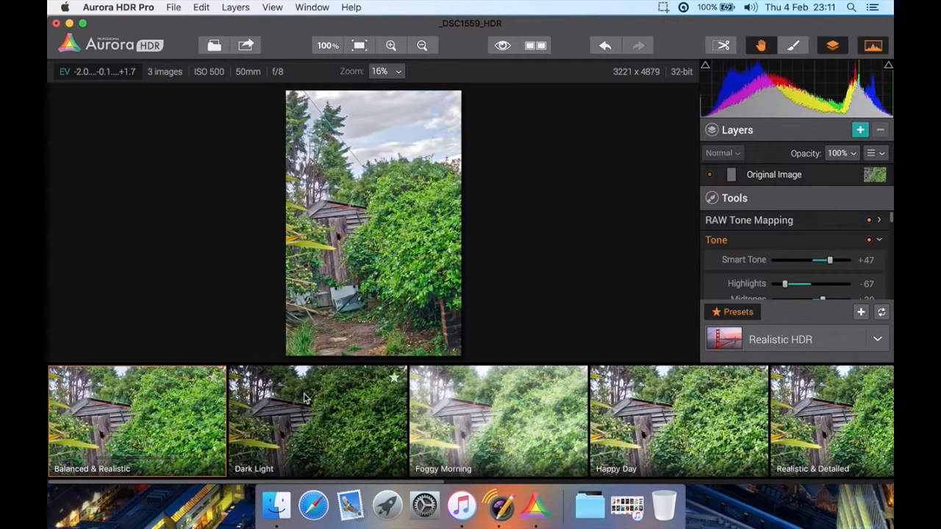
pyautogui.click(325, 414)
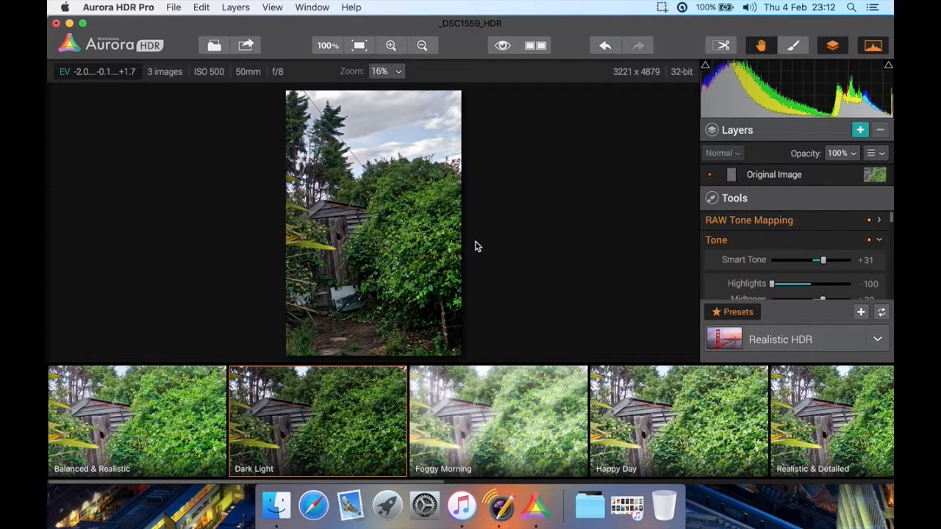
# Inspect the garden image at full-screen size and return to the editor
pyautogui.press('super+f')
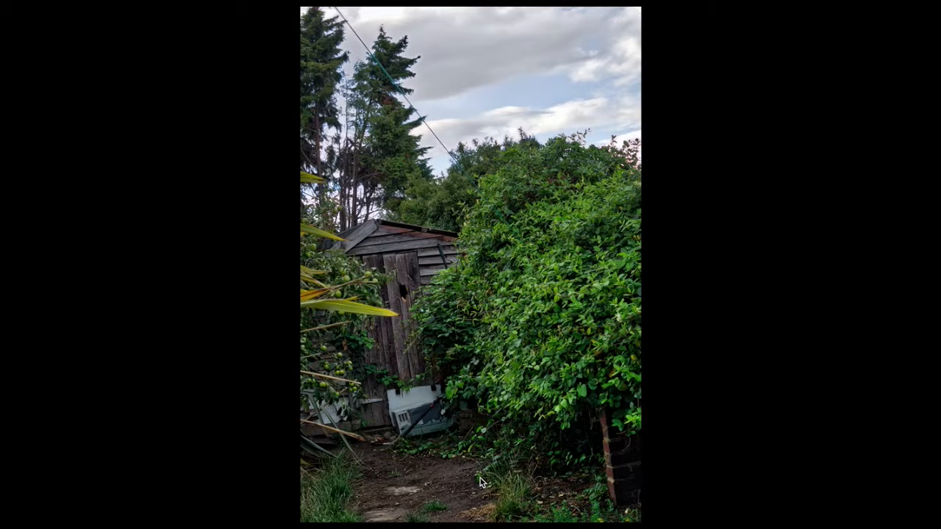
pyautogui.press('Escape')
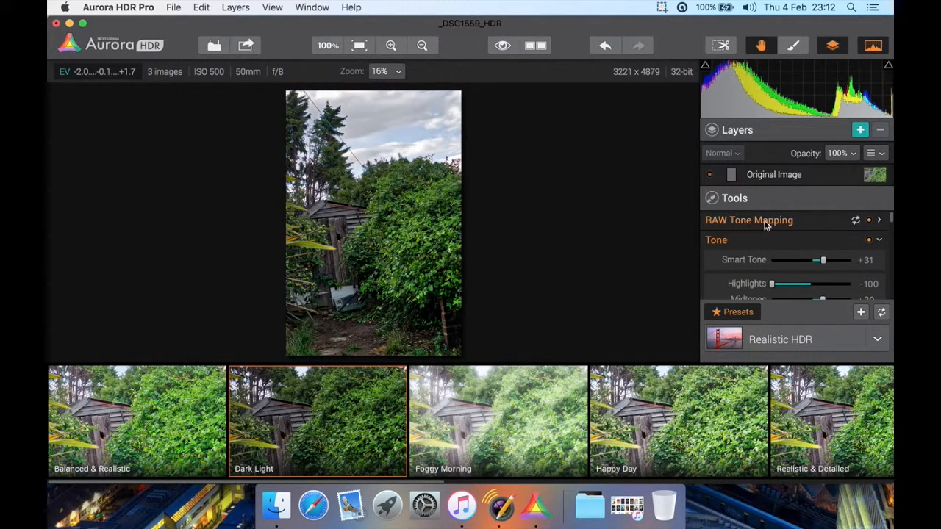
# Set the RAW Tone Mapping Spectrum to +55 and Spot Lighting to -77, and lower Final Touches
pyautogui.click(811, 225)
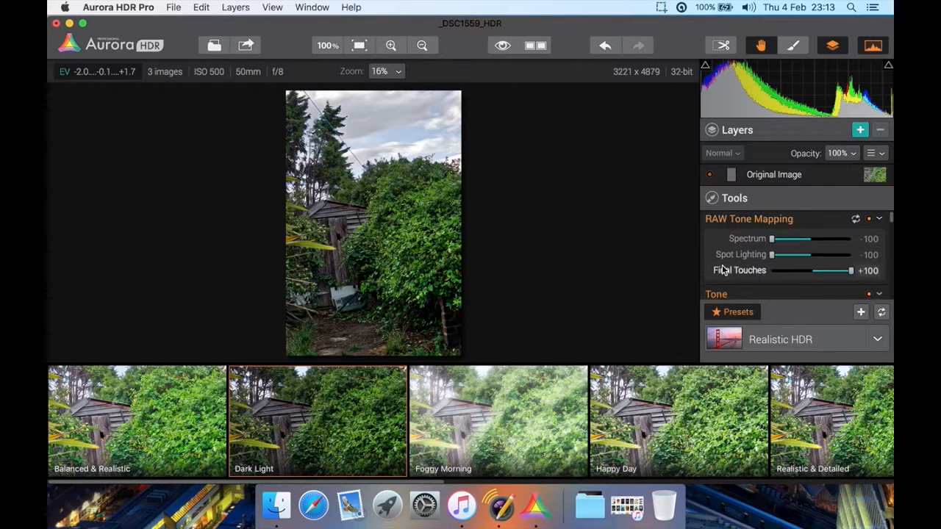
pyautogui.scroll(-2, 722, 271)
pyautogui.scroll(-1, 722, 270)
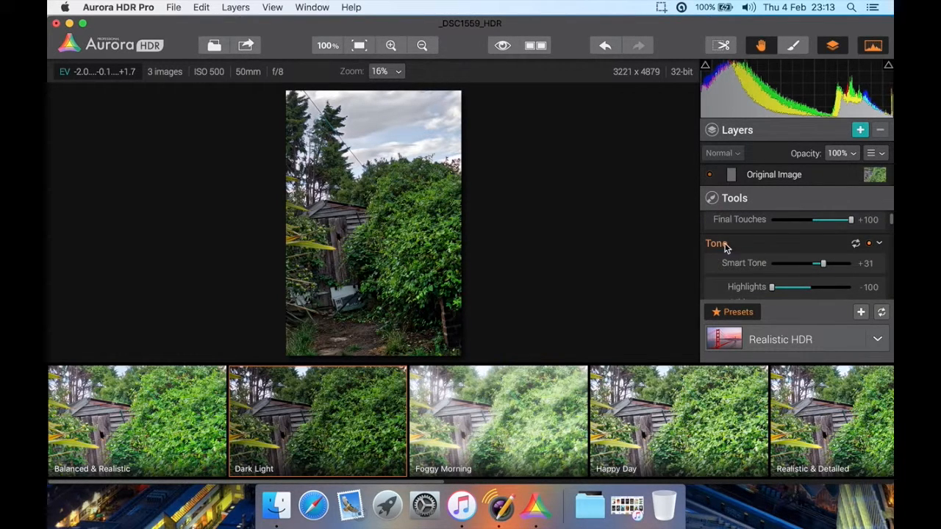
pyautogui.scroll(1, 735, 248)
pyautogui.scroll(3, 735, 243)
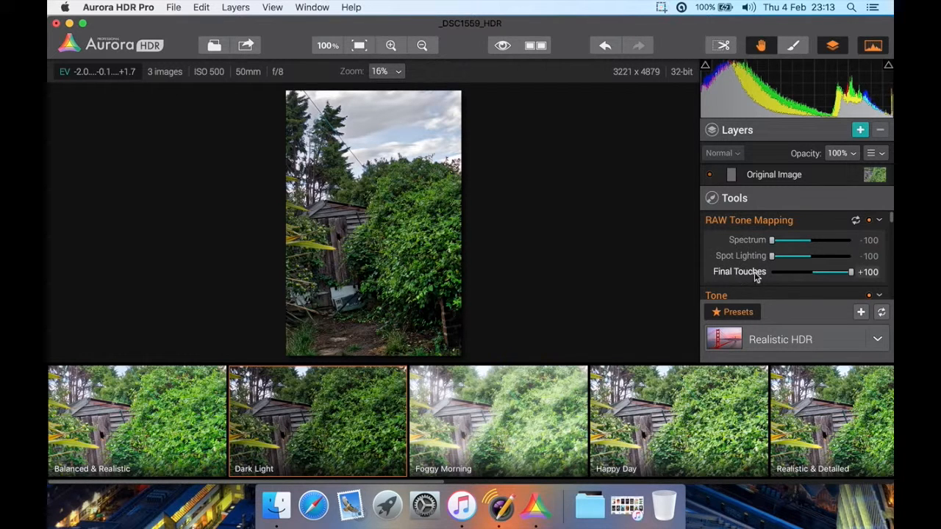
pyautogui.moveTo(771, 241); pyautogui.dragTo(833, 241)
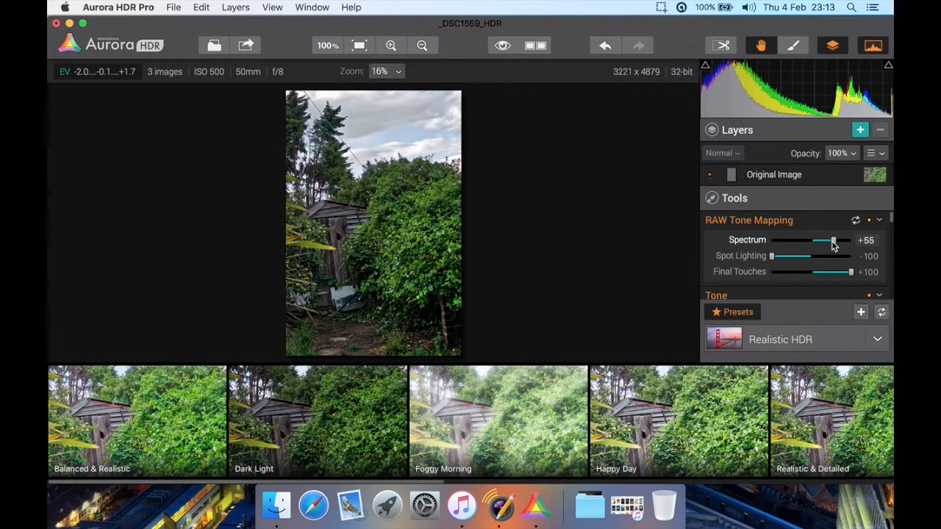
pyautogui.moveTo(771, 257)
pyautogui.mouseDown()
pyautogui.moveTo(821, 258)
pyautogui.moveTo(780, 256)
pyautogui.mouseUp()
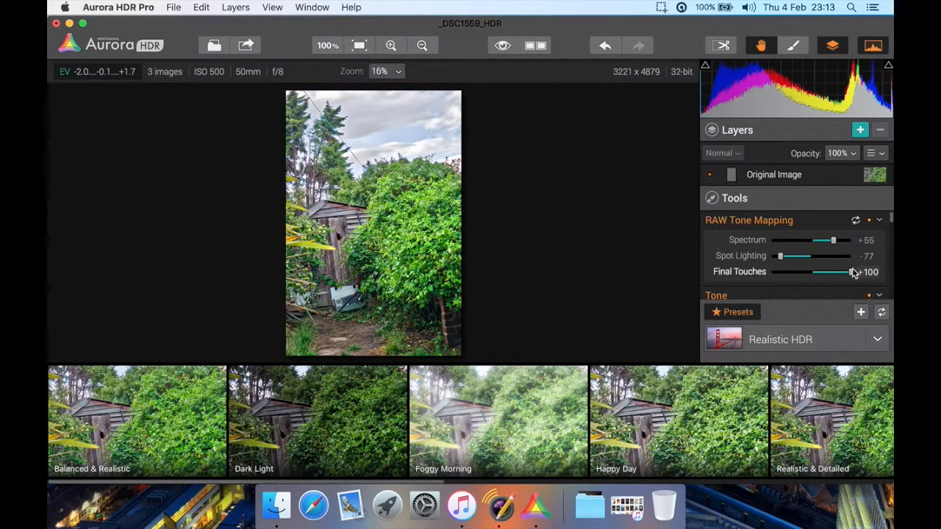
pyautogui.moveTo(850, 272); pyautogui.dragTo(827, 272)
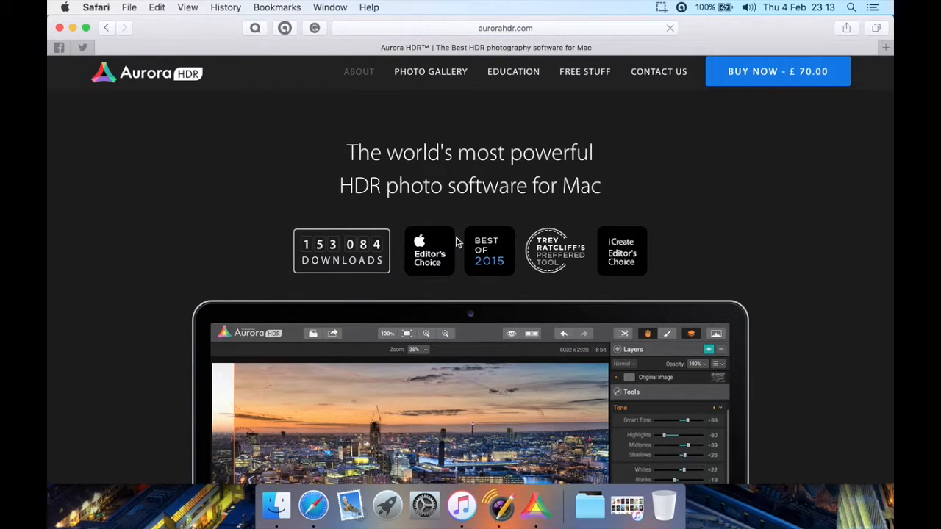
# Review the overview of Aurora HDR's features on the aurorahdr.com page
pyautogui.scroll(-10, 456, 237)
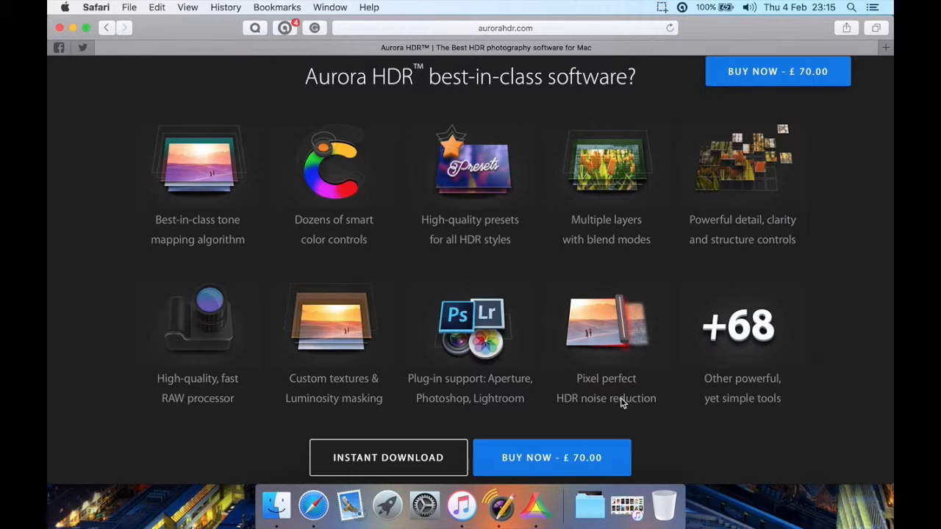
pyautogui.scroll(-1, 621, 402)
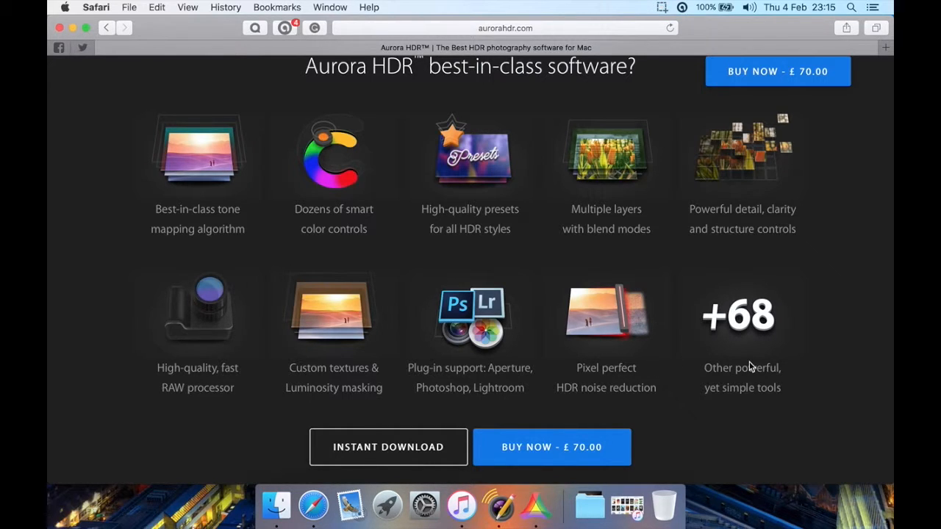
pyautogui.scroll(1, 826, 183)
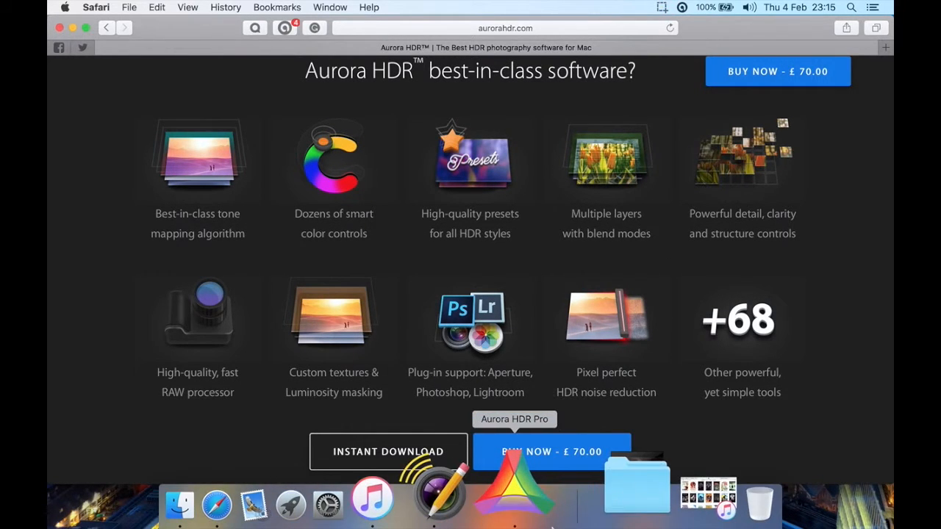
# Switch to Aurora HDR Pro, check the plug-in installation options for other photo editors, and close them
pyautogui.click(525, 502)
pyautogui.click(134, 7)
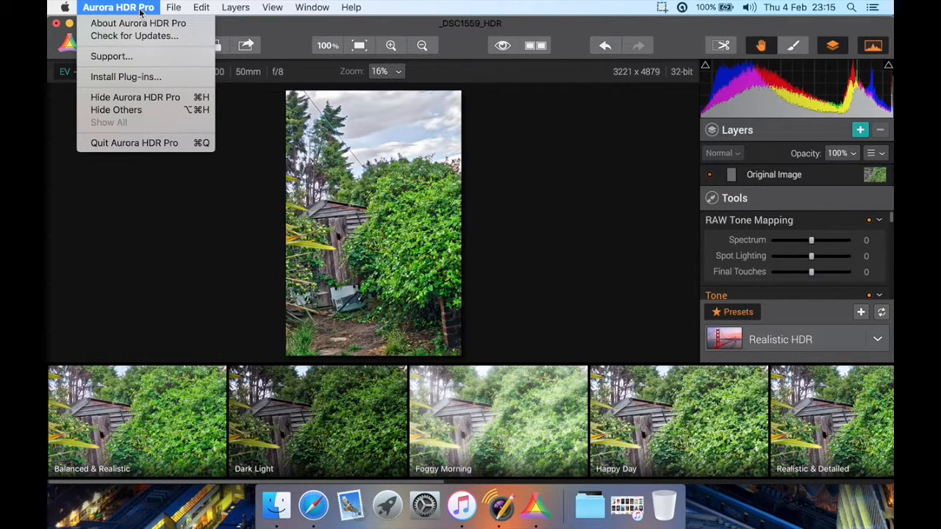
pyautogui.click(147, 77)
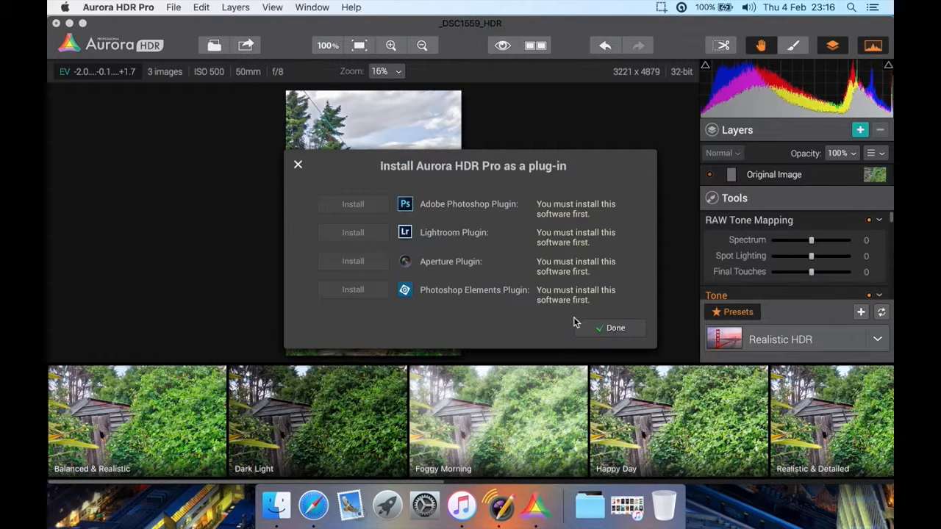
pyautogui.click(611, 329)
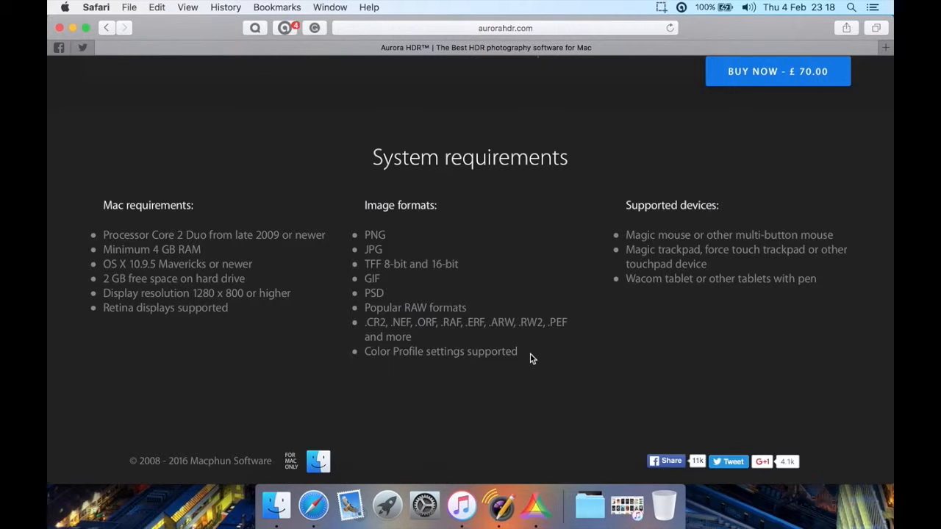
# Switch from the browser to Aurora HDR Pro and compare the edited London city HDR with its original version
pyautogui.click(537, 505)
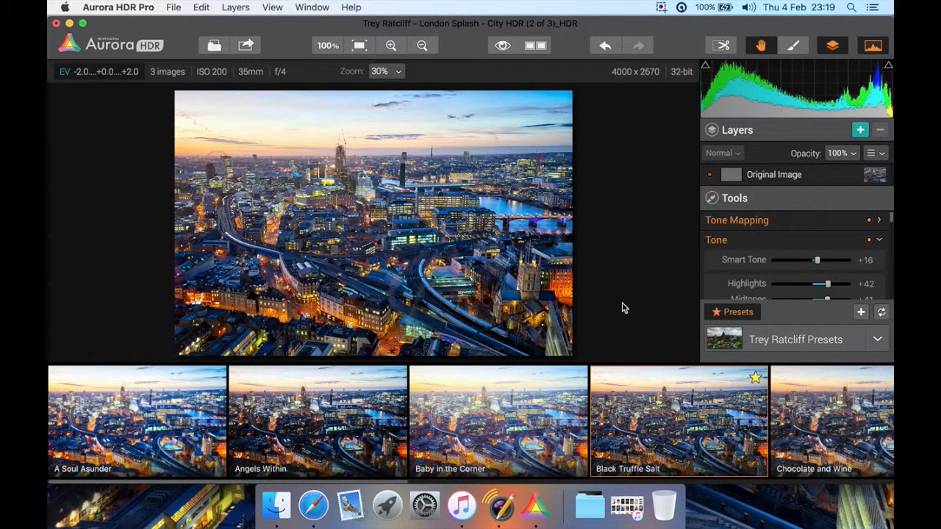
pyautogui.press('\\')
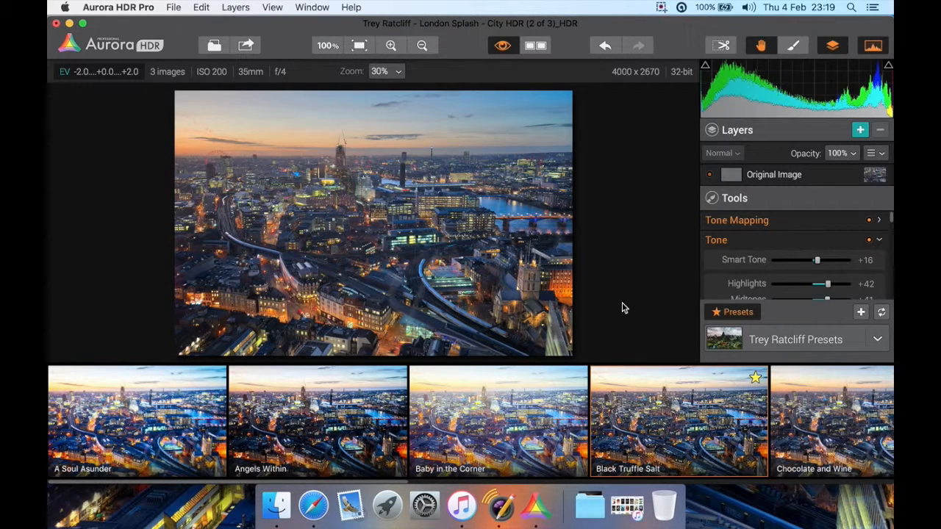
pyautogui.press('\\')
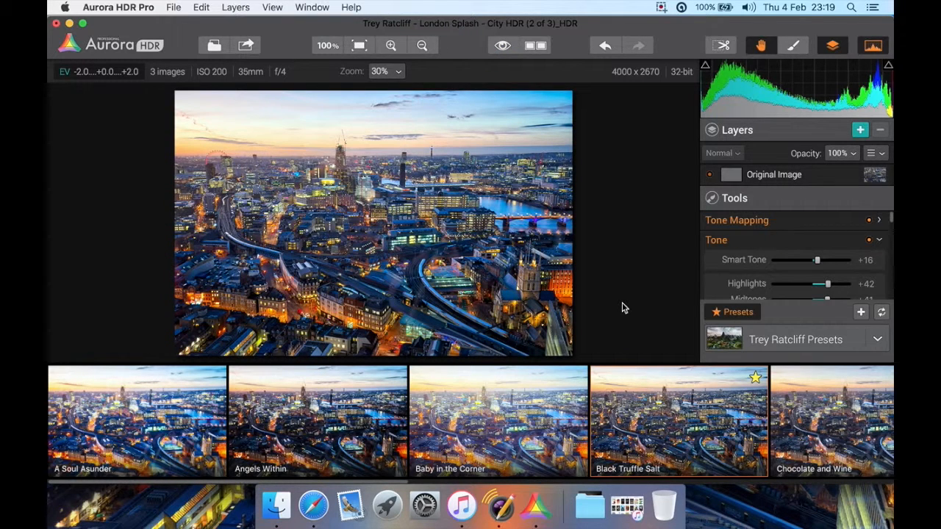